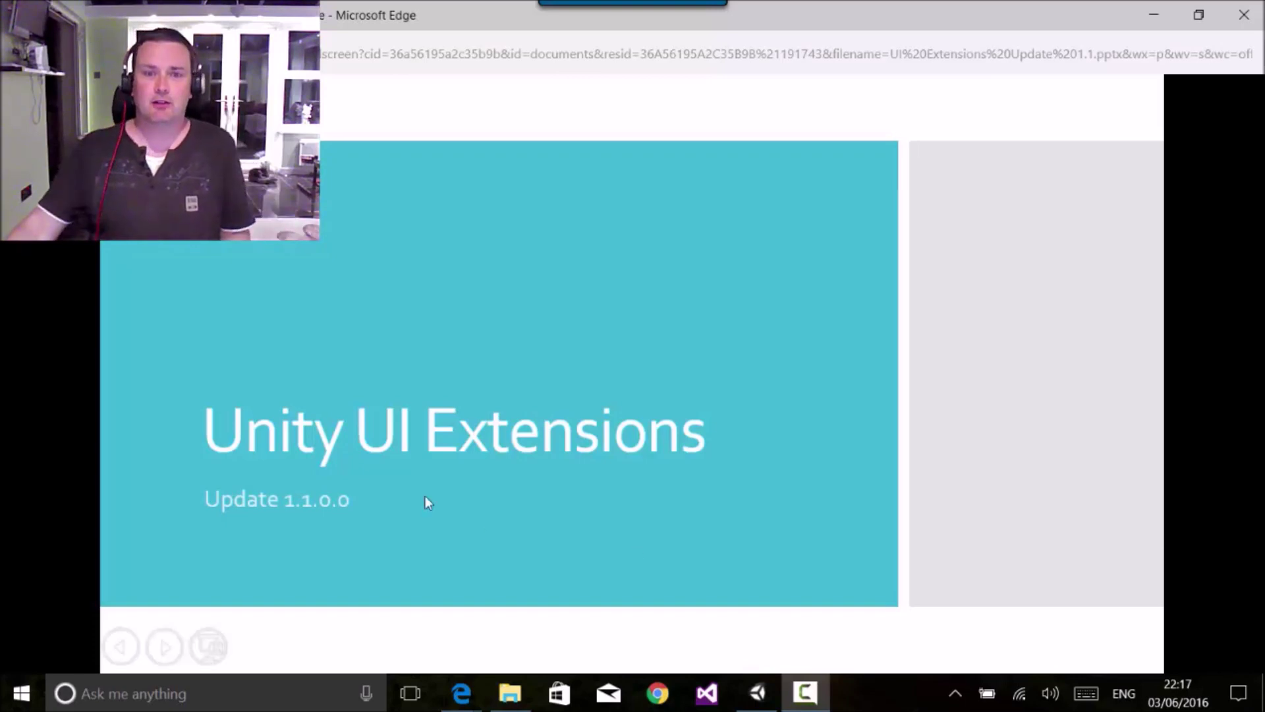
- Advance from the 'Unity UI Extensions – Update 1.1.0.0' title slide to the New Features slide
click(484, 443)
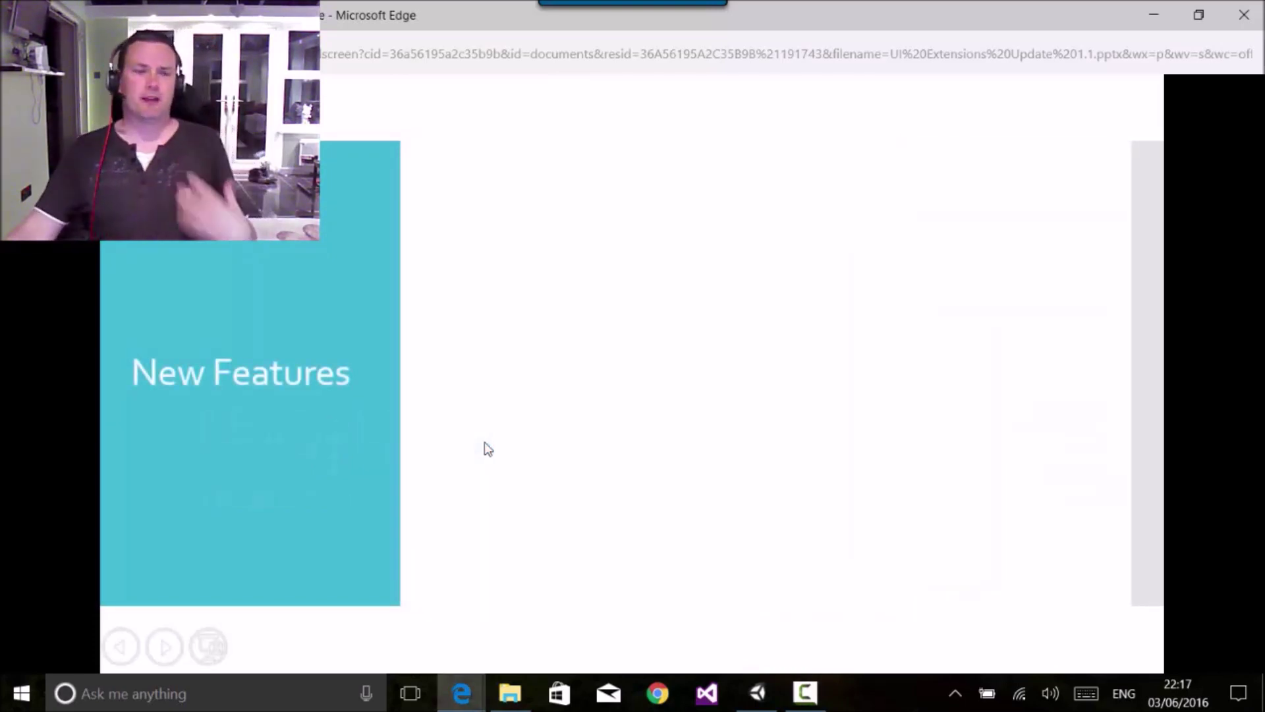
- Reveal the New Features bullets, from Polygon Primitive through Compression and Serialization helpers
click(485, 443)
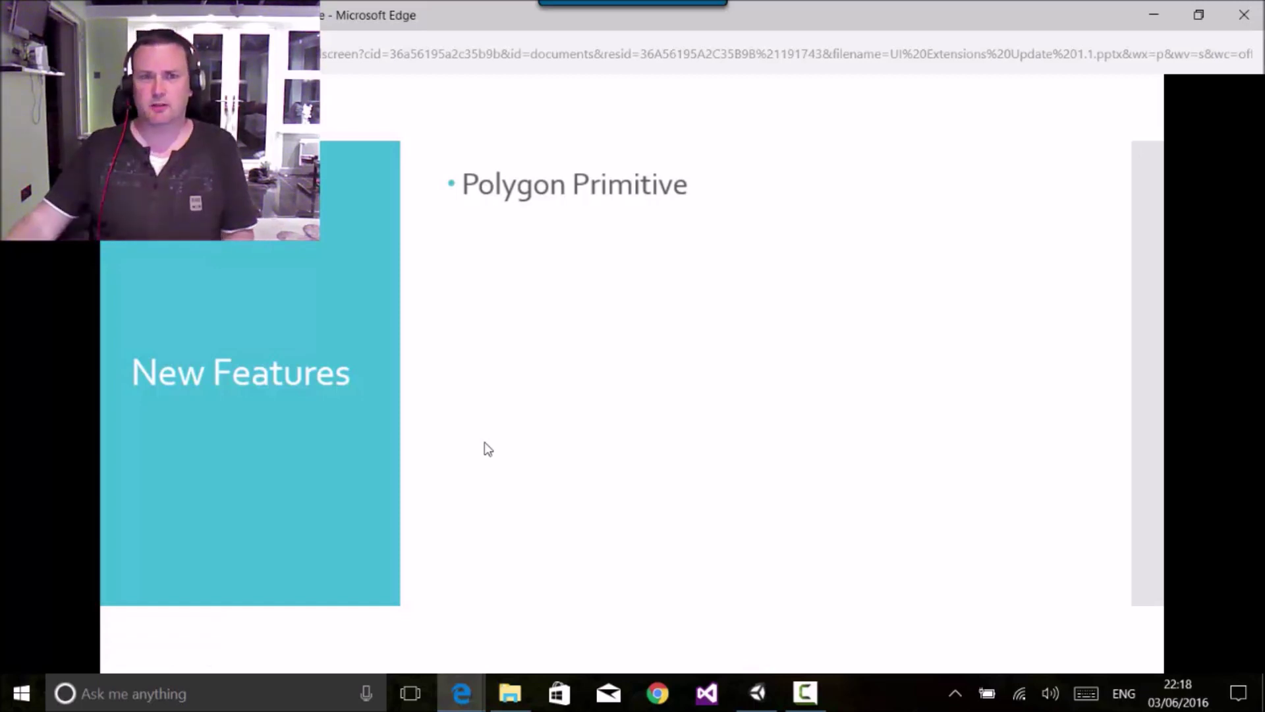
click(491, 445)
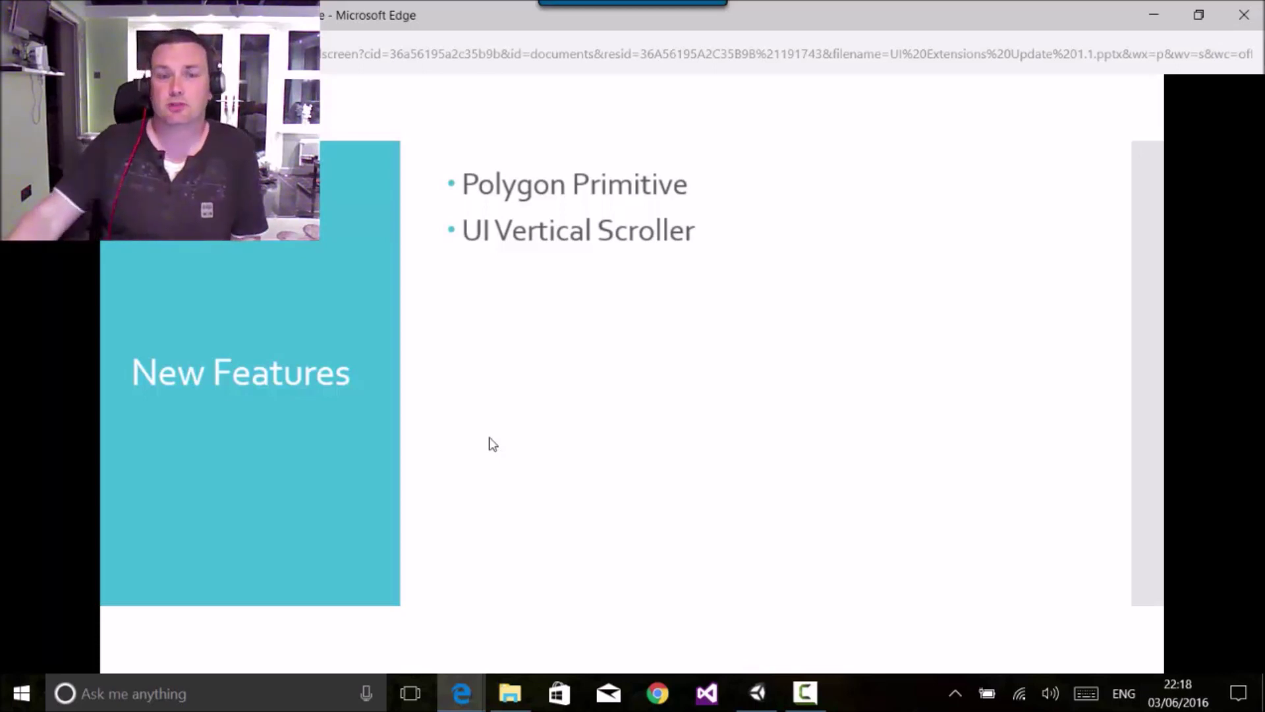
click(489, 443)
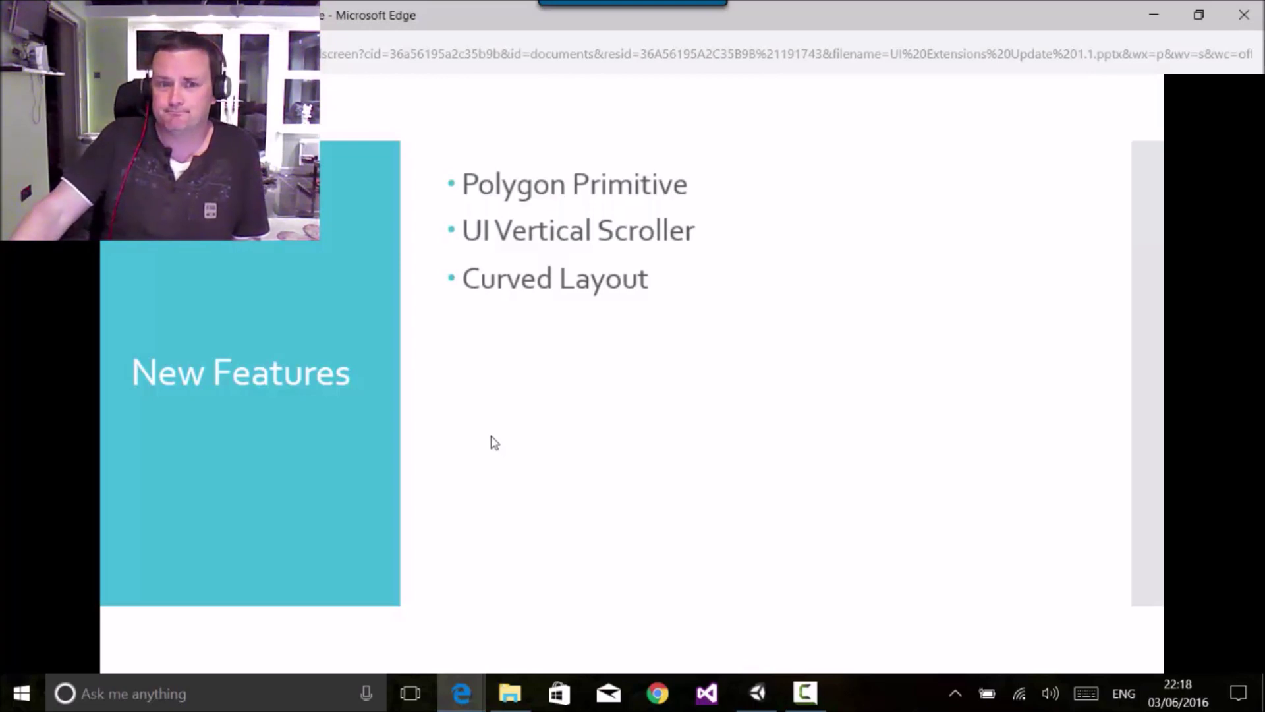
click(494, 442)
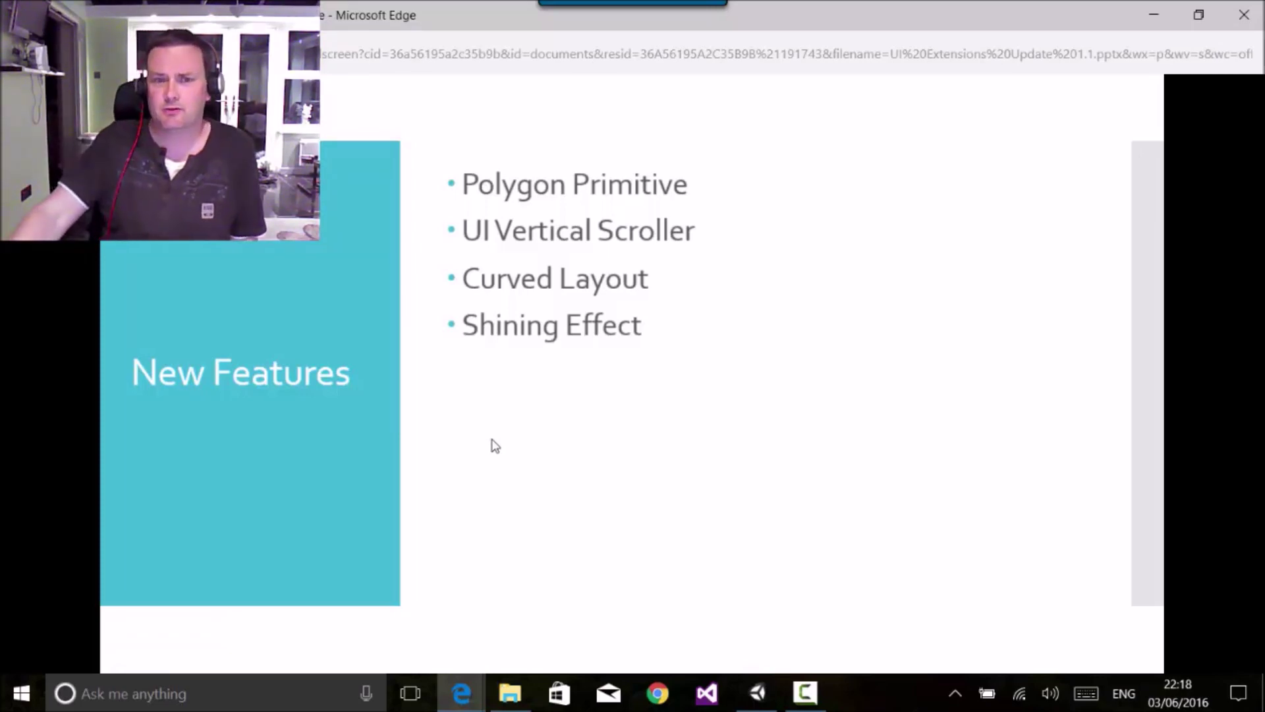
click(494, 445)
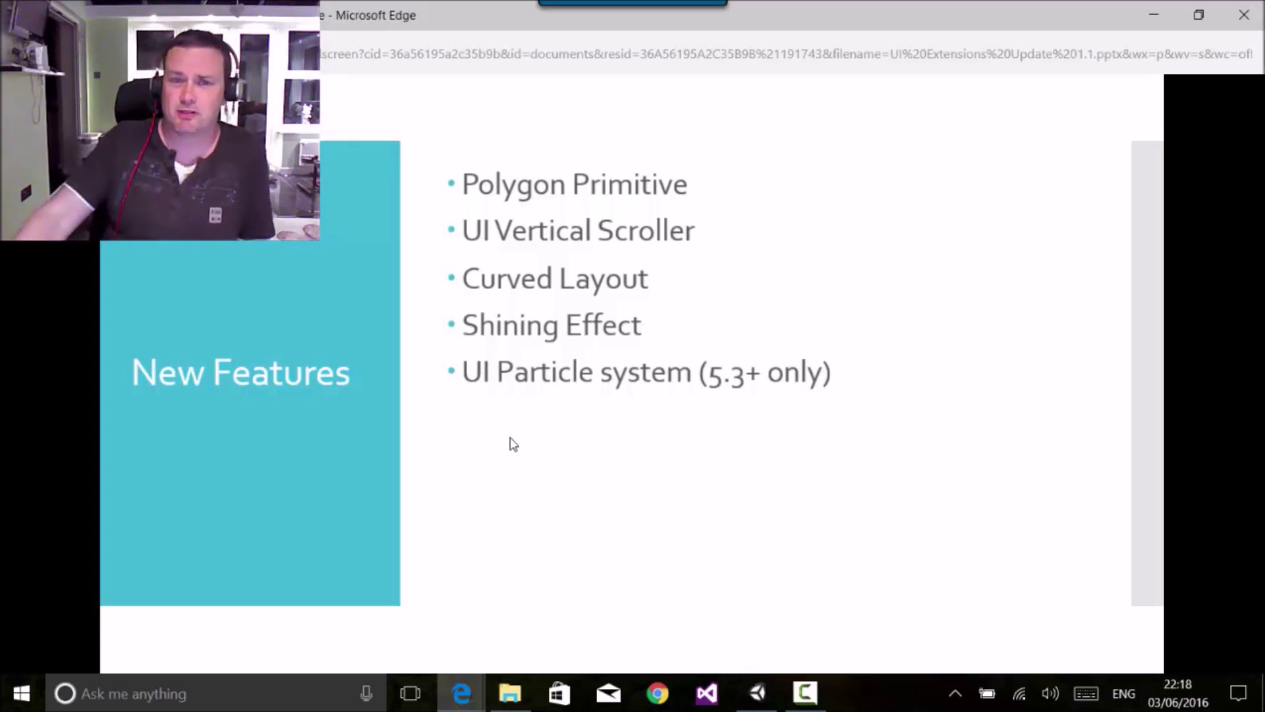
click(514, 442)
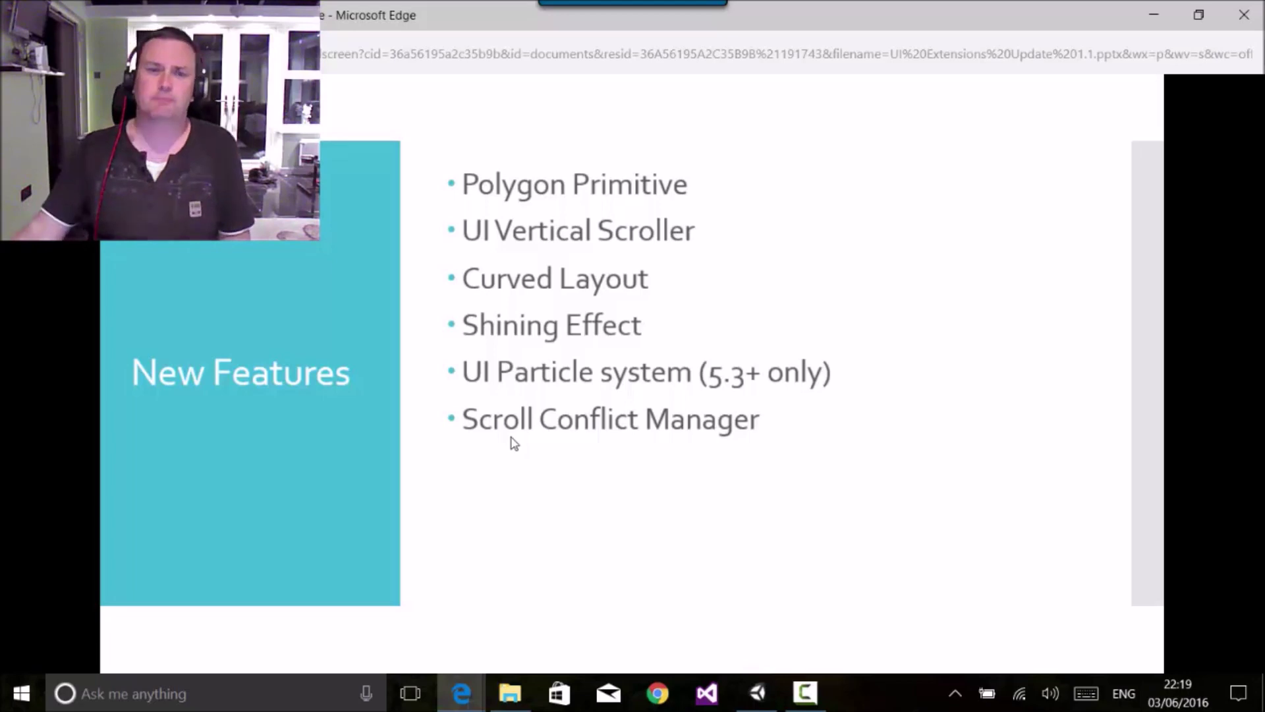
click(515, 443)
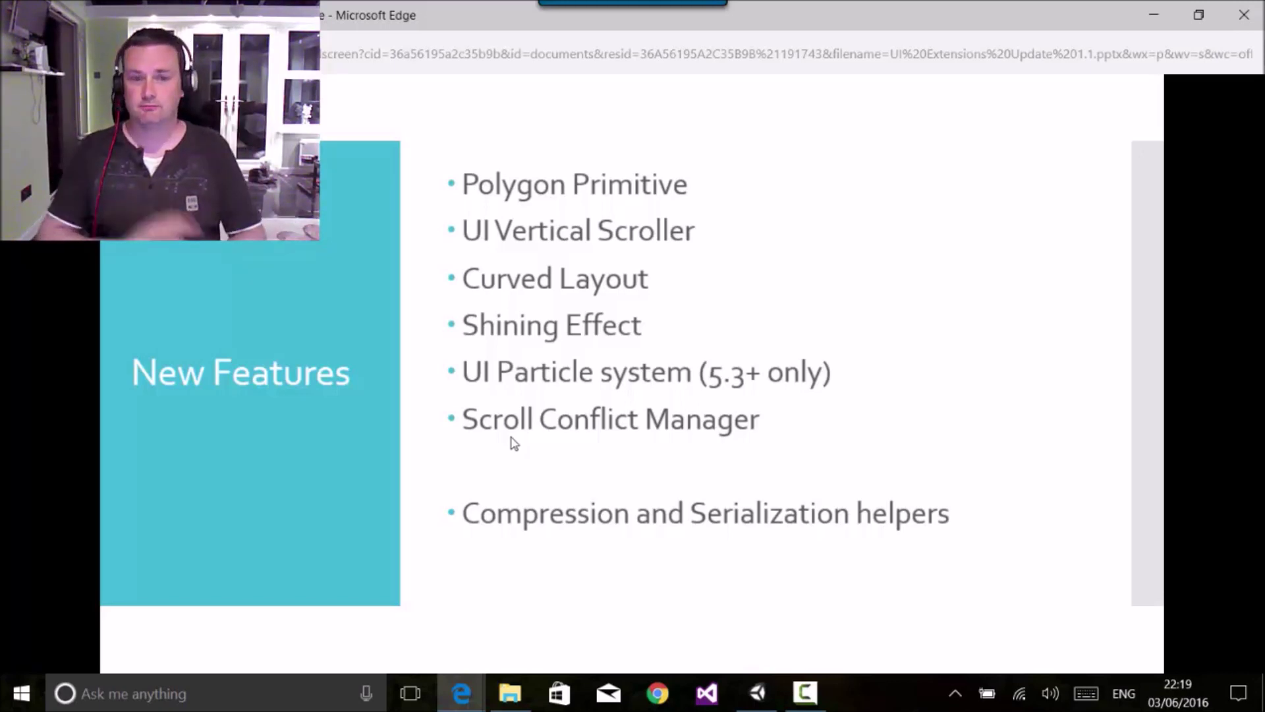
- Reveal the High DPI/PPI helper point and advance to the Updates & fixes slide
click(514, 443)
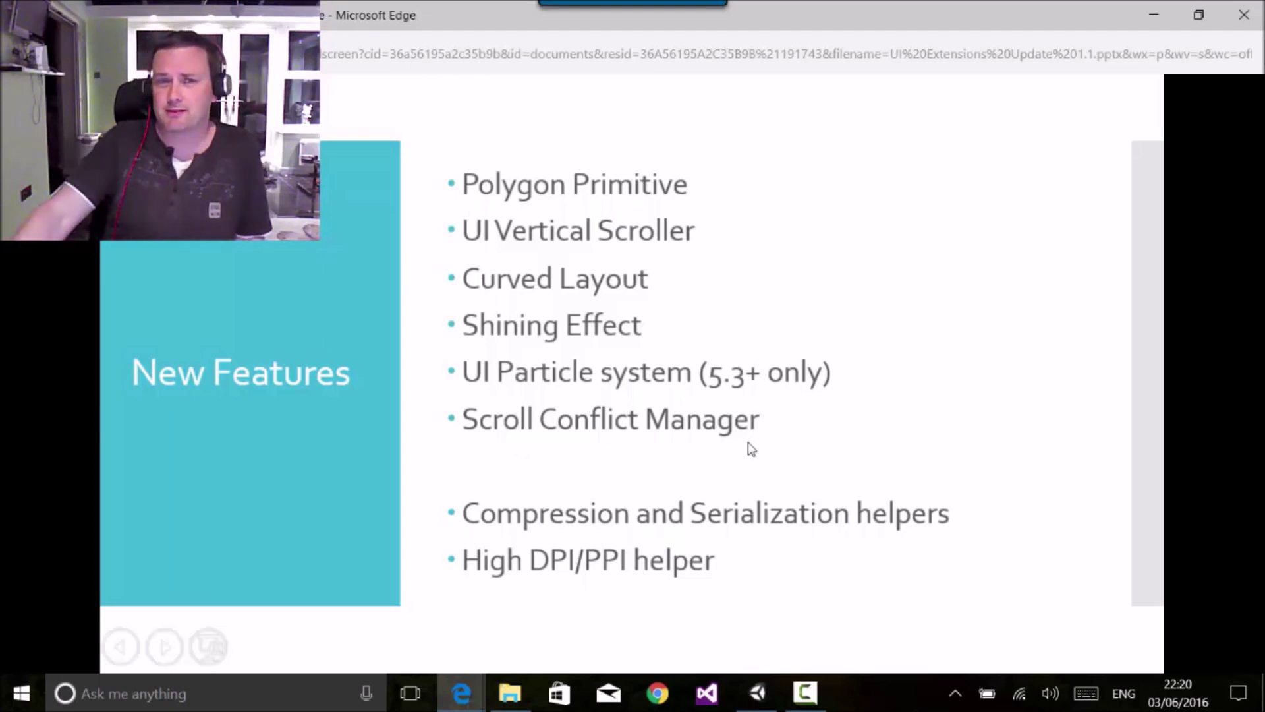
key(Right)
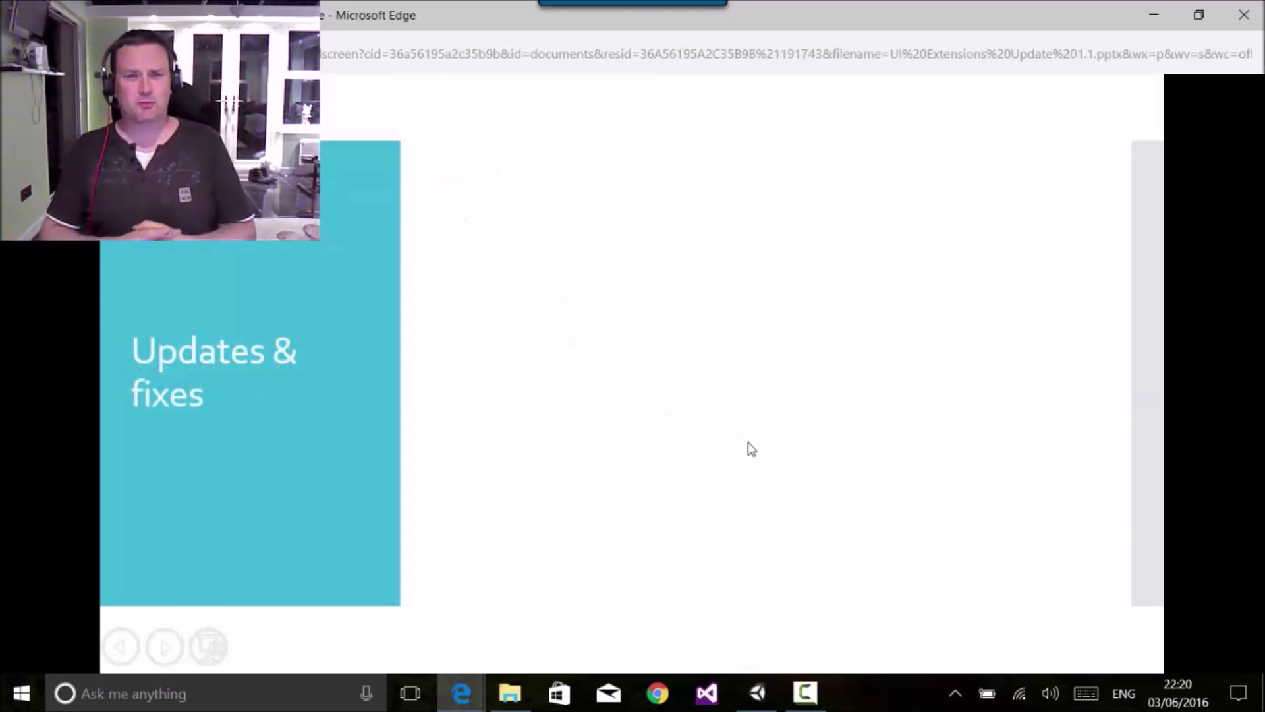
- Reveal the Soft Alpha Mask, Line Renderer, Scroll Snaps and Radial Layout fixes, pass the Demo slide, then switch to Unity
key(Right)
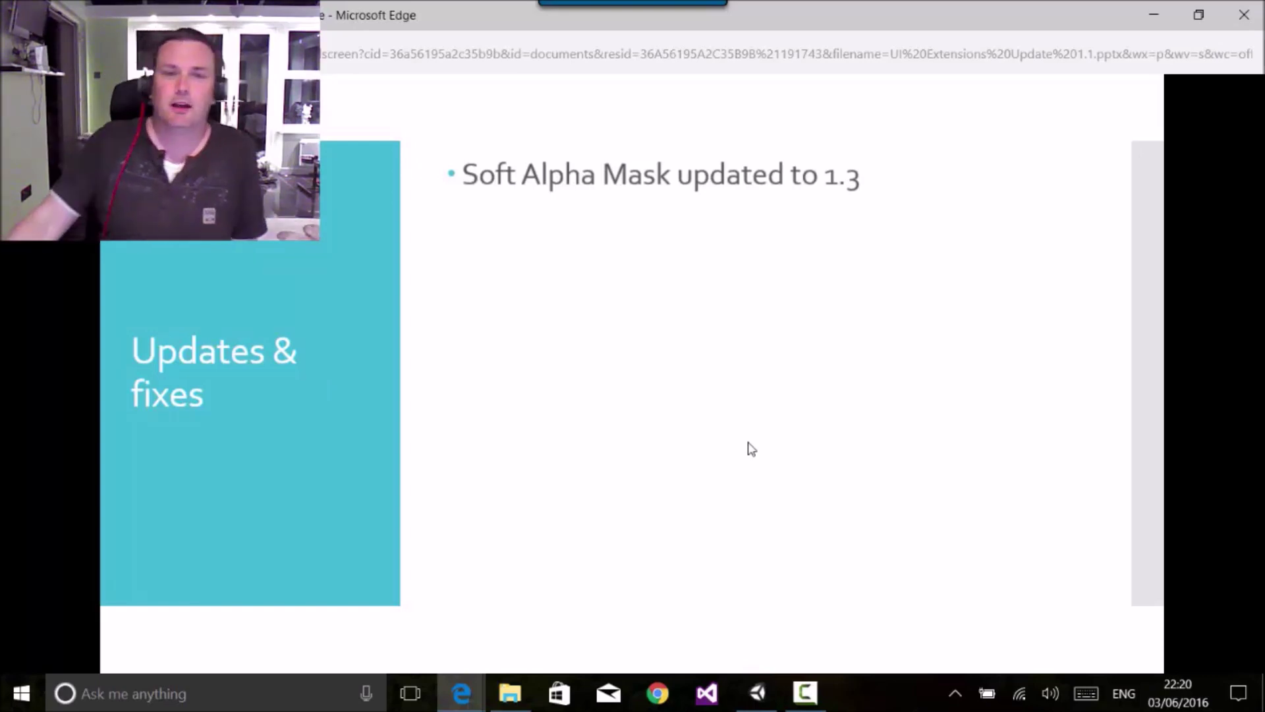
click(752, 448)
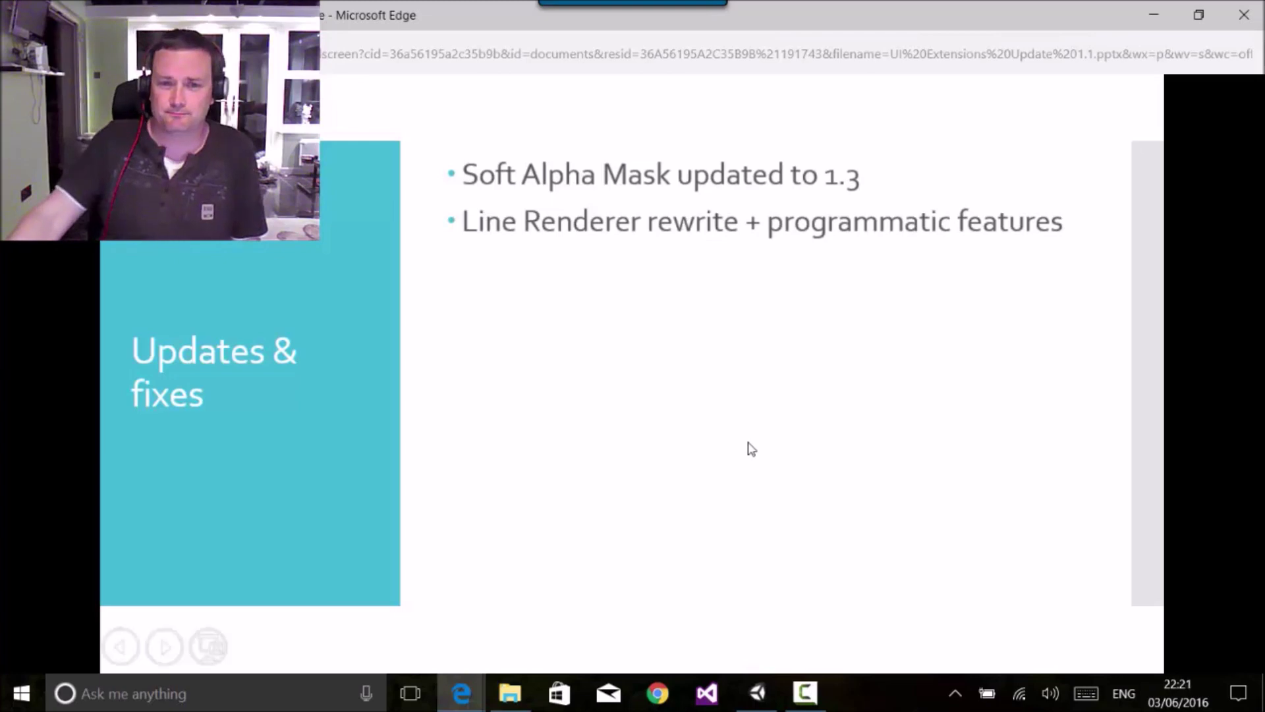
click(751, 449)
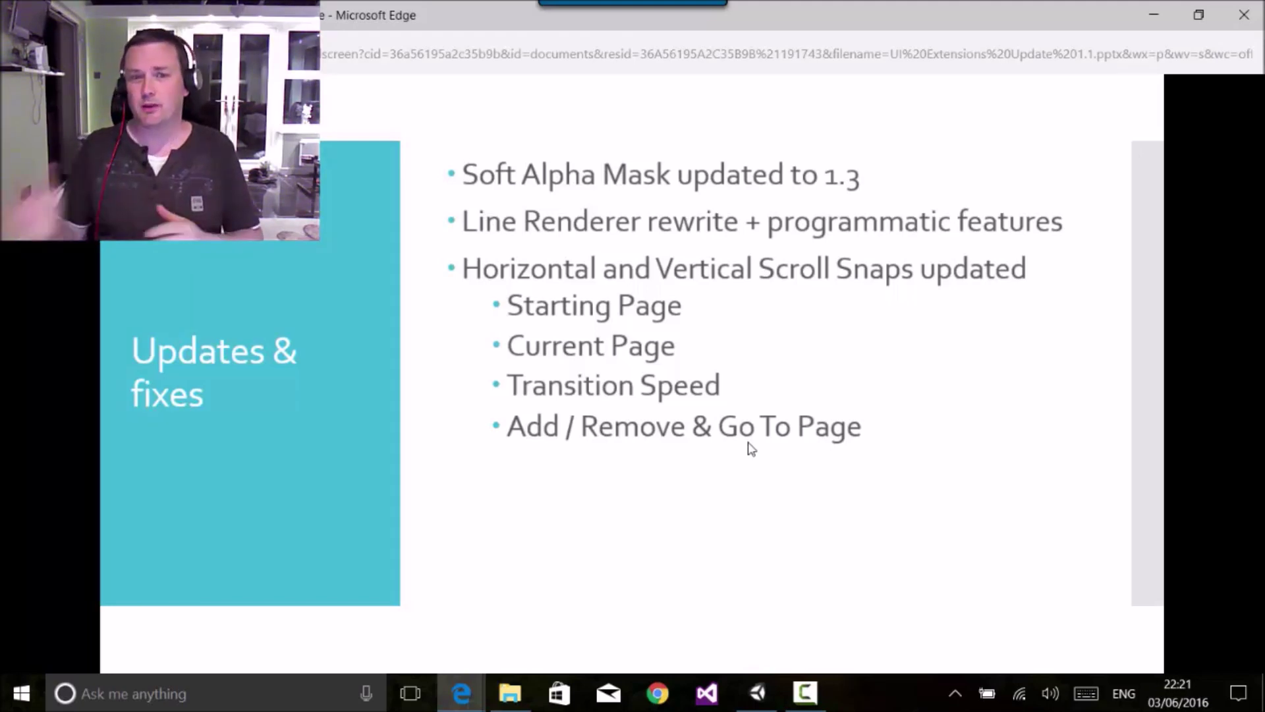
click(748, 449)
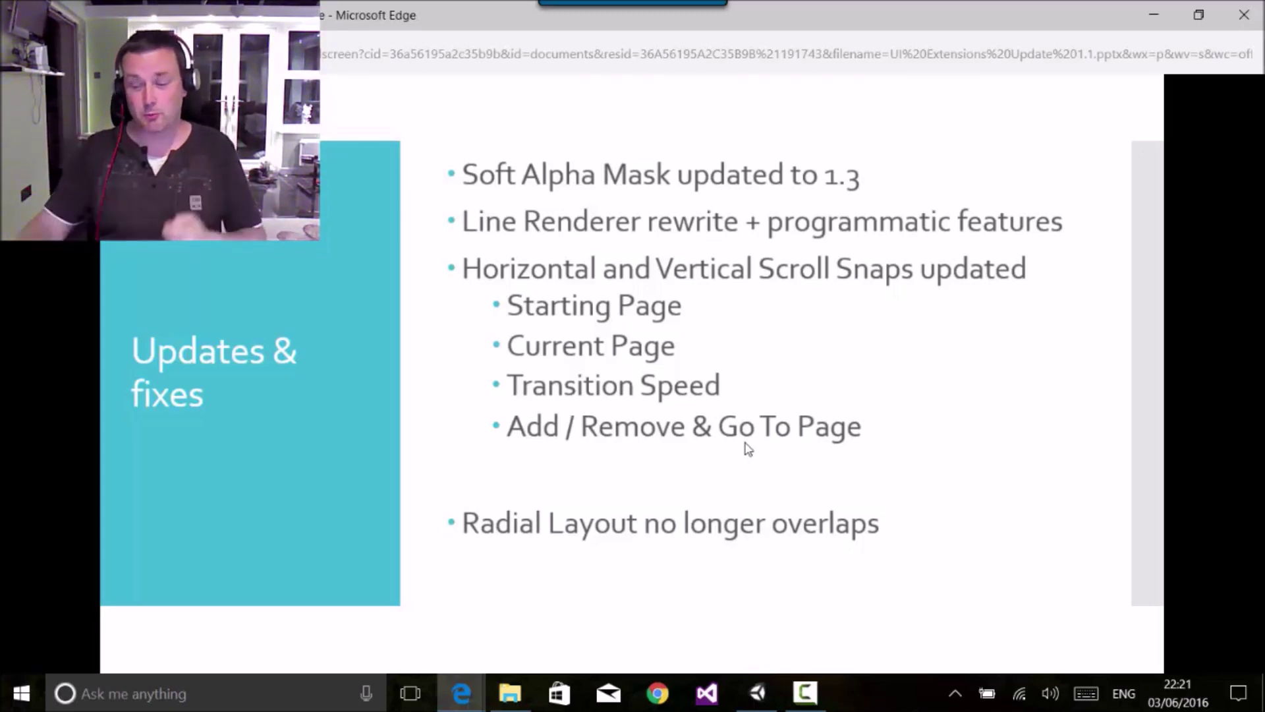
click(747, 448)
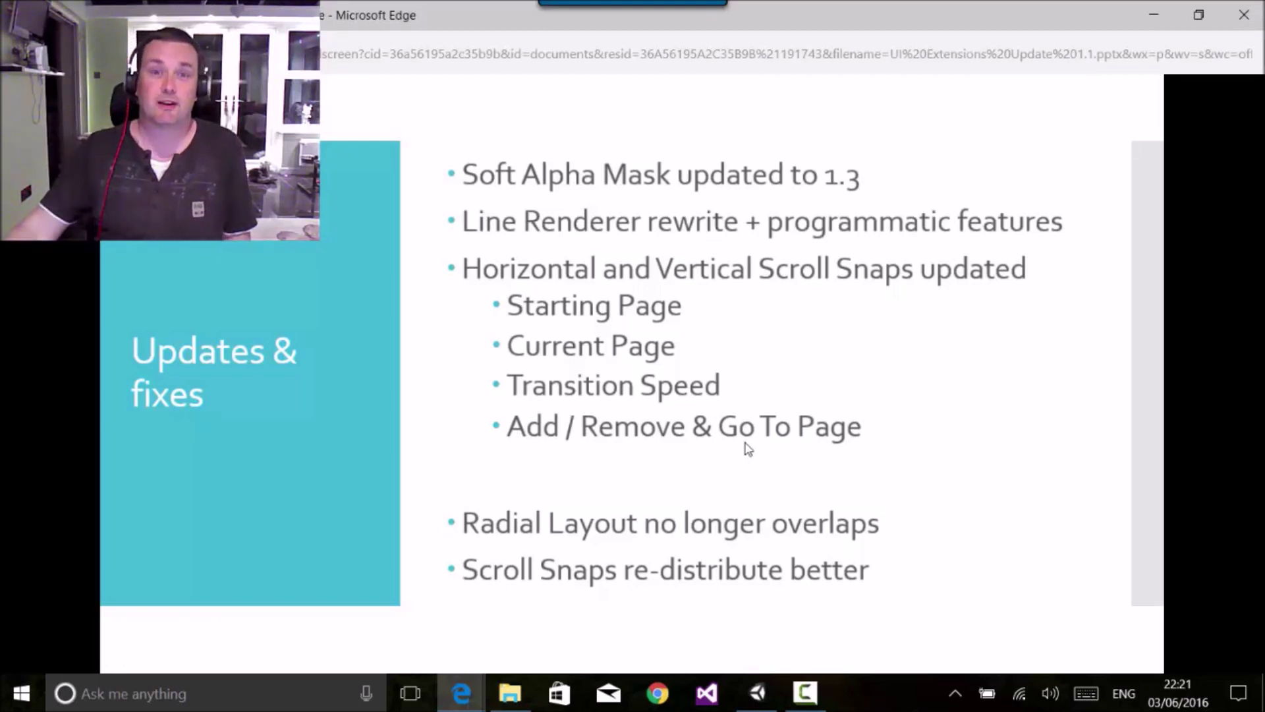
key(Right)
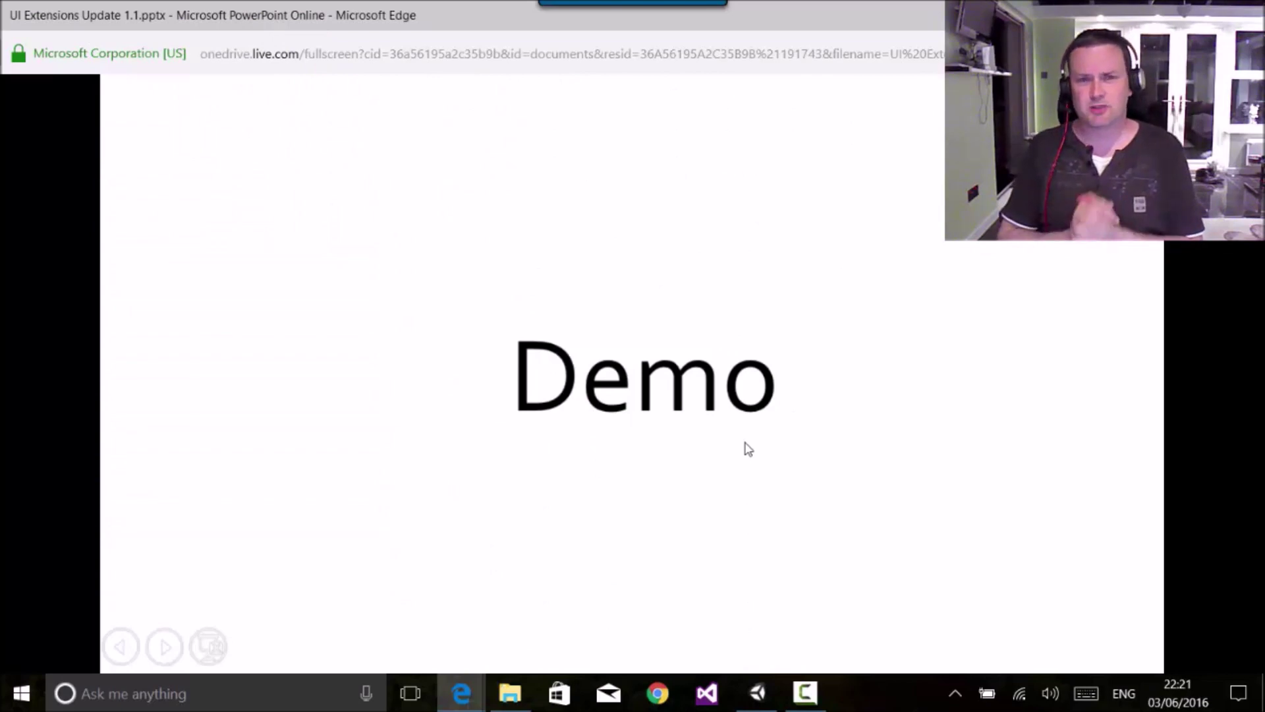
click(759, 696)
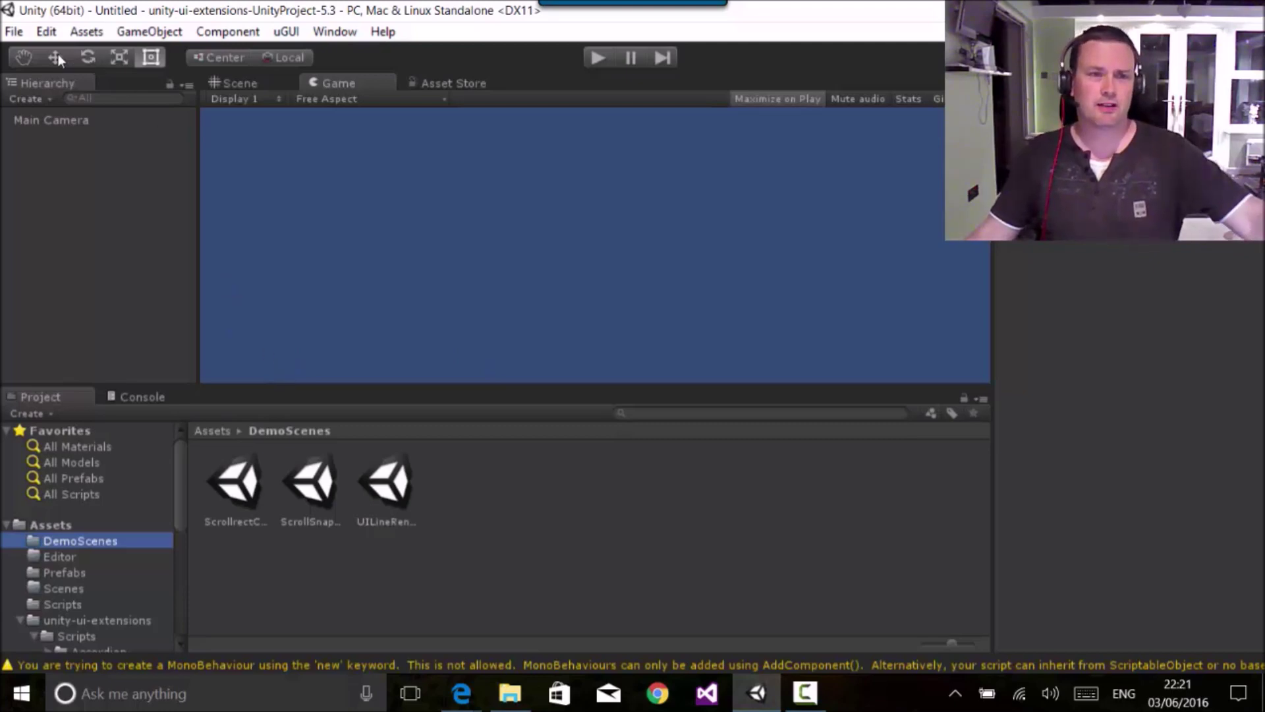
- Add a UI Polygon from GameObject > UI > Extensions > Primitives
click(112, 33)
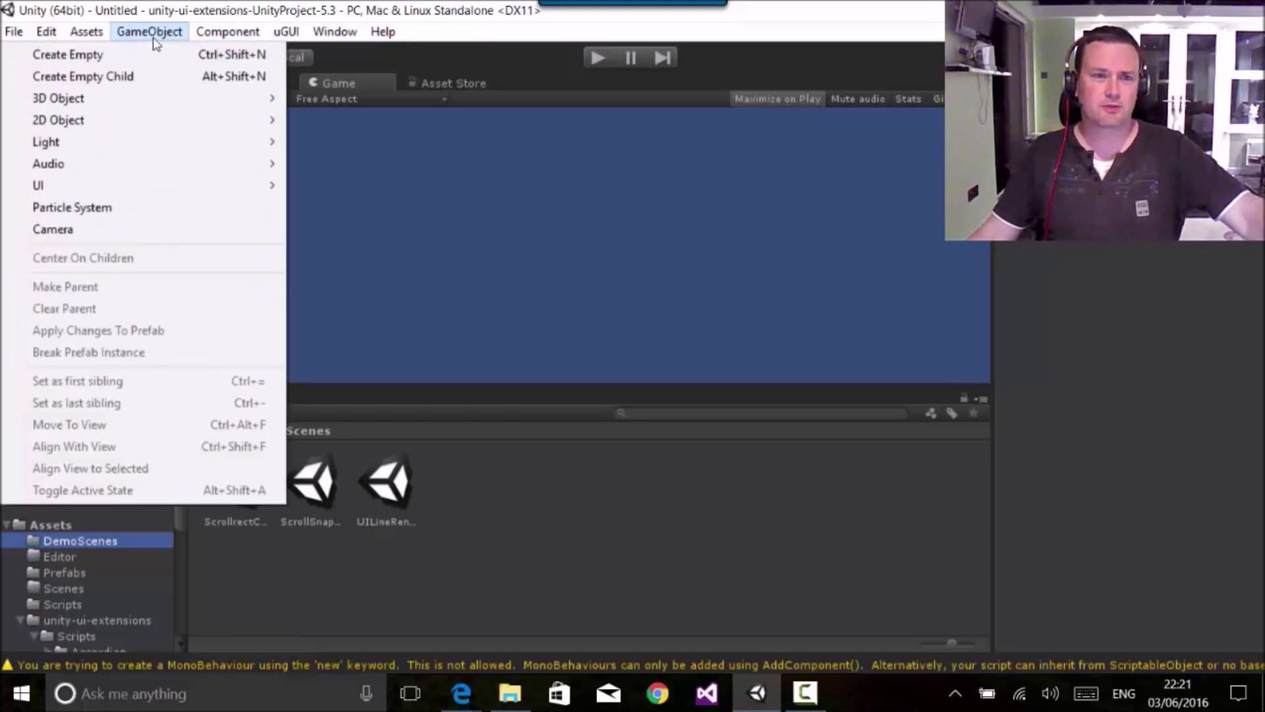
mouse_move(133, 183)
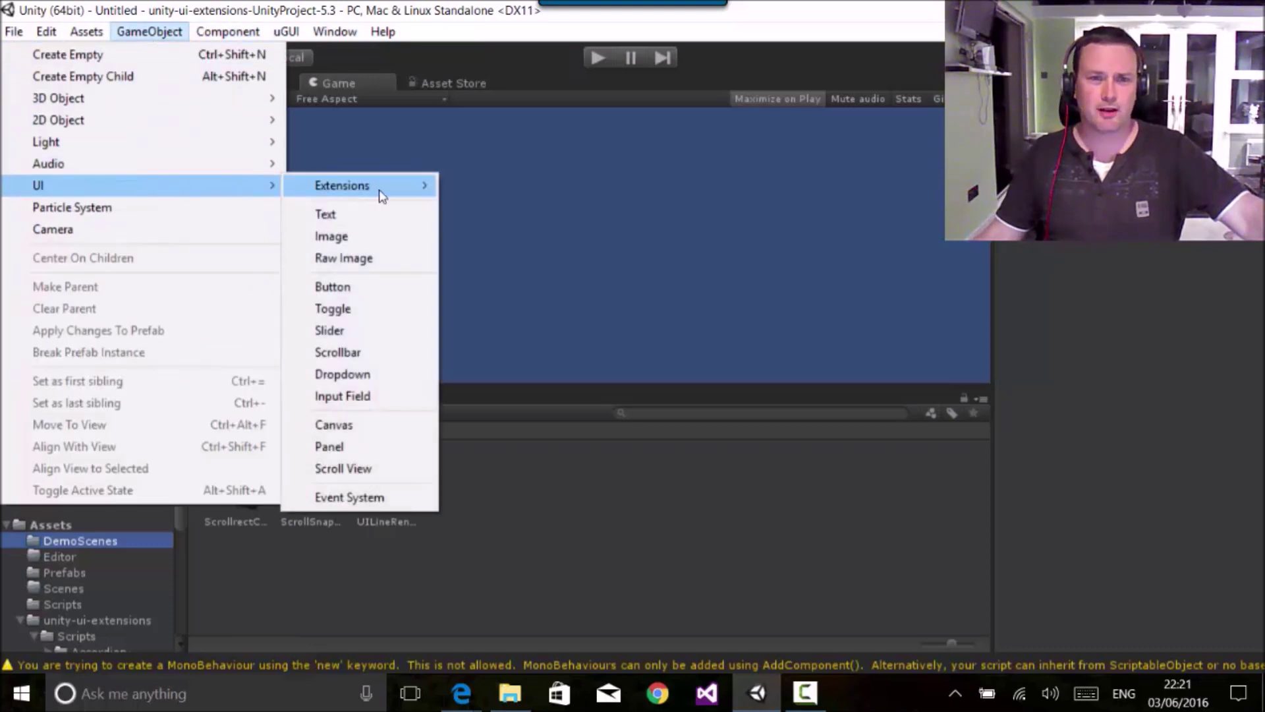
mouse_move(381, 191)
mouse_move(183, 255)
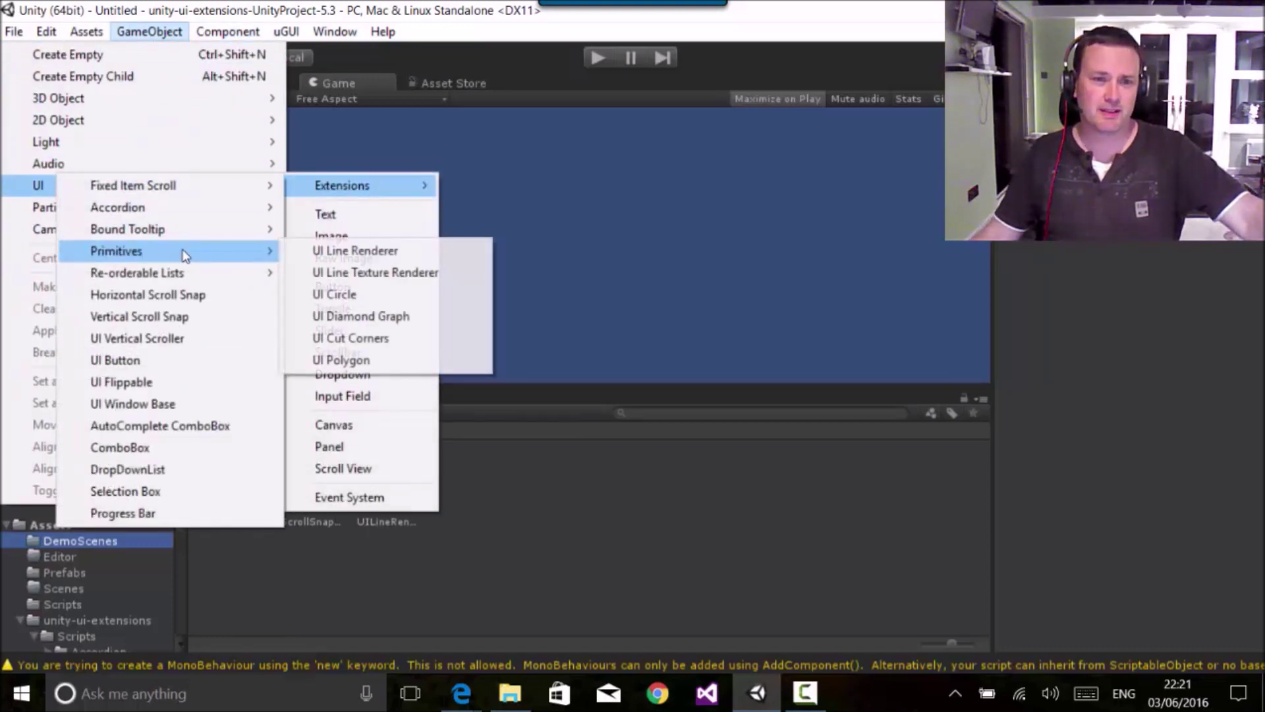
click(333, 360)
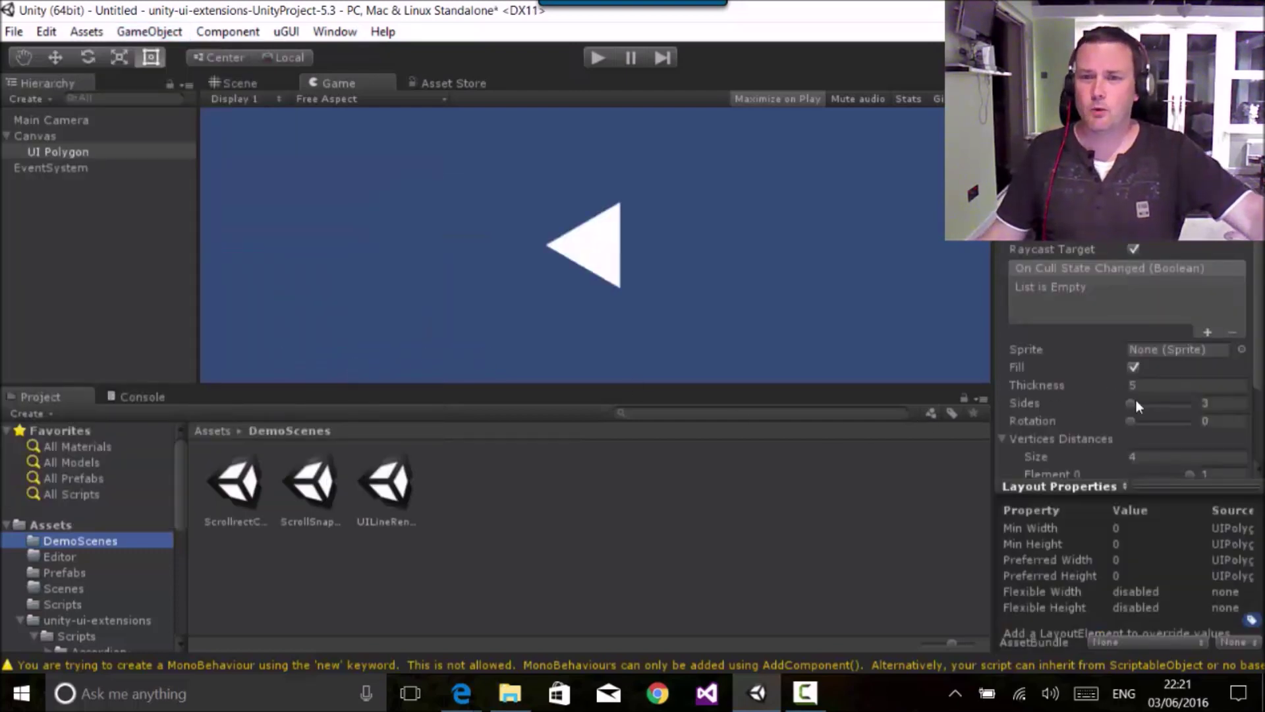
- Try more sides, return to a triangle, shrink vertex distances to 0.87 and 0.82, and select it
click(1133, 406)
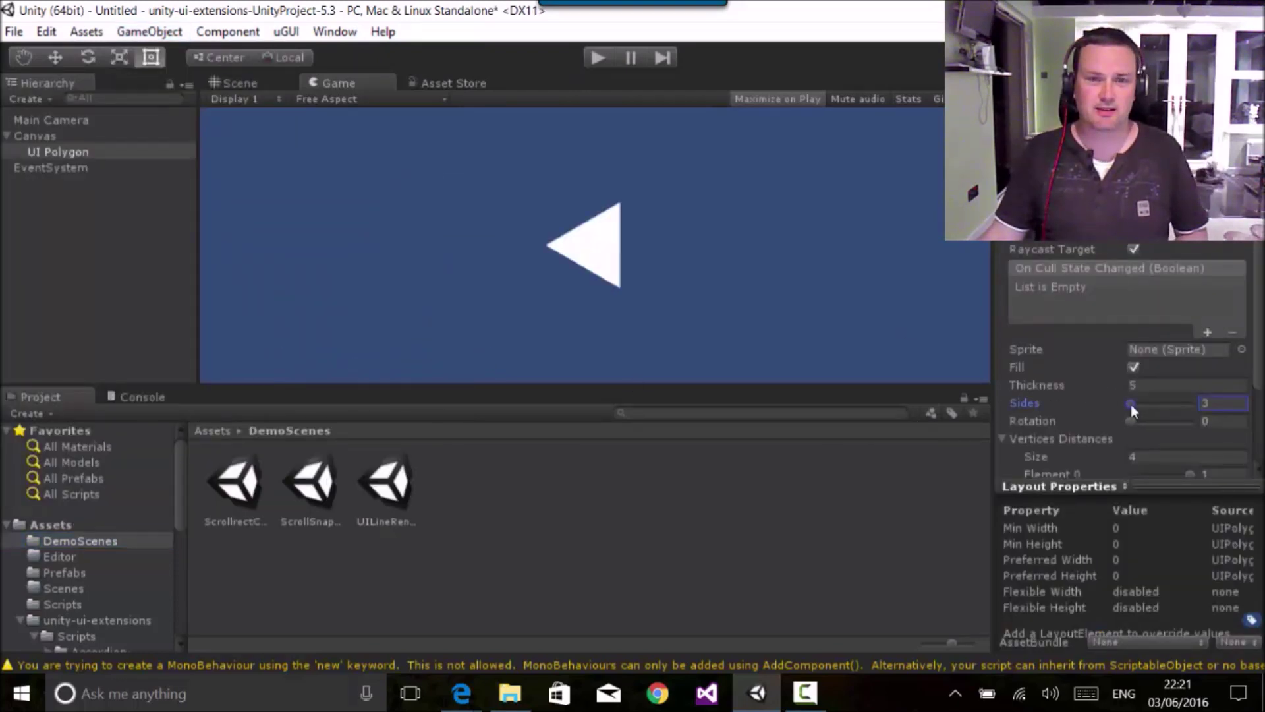
mouse_move(1131, 405)
mouse_down()
mouse_move(1158, 424)
mouse_move(1131, 422)
mouse_up()
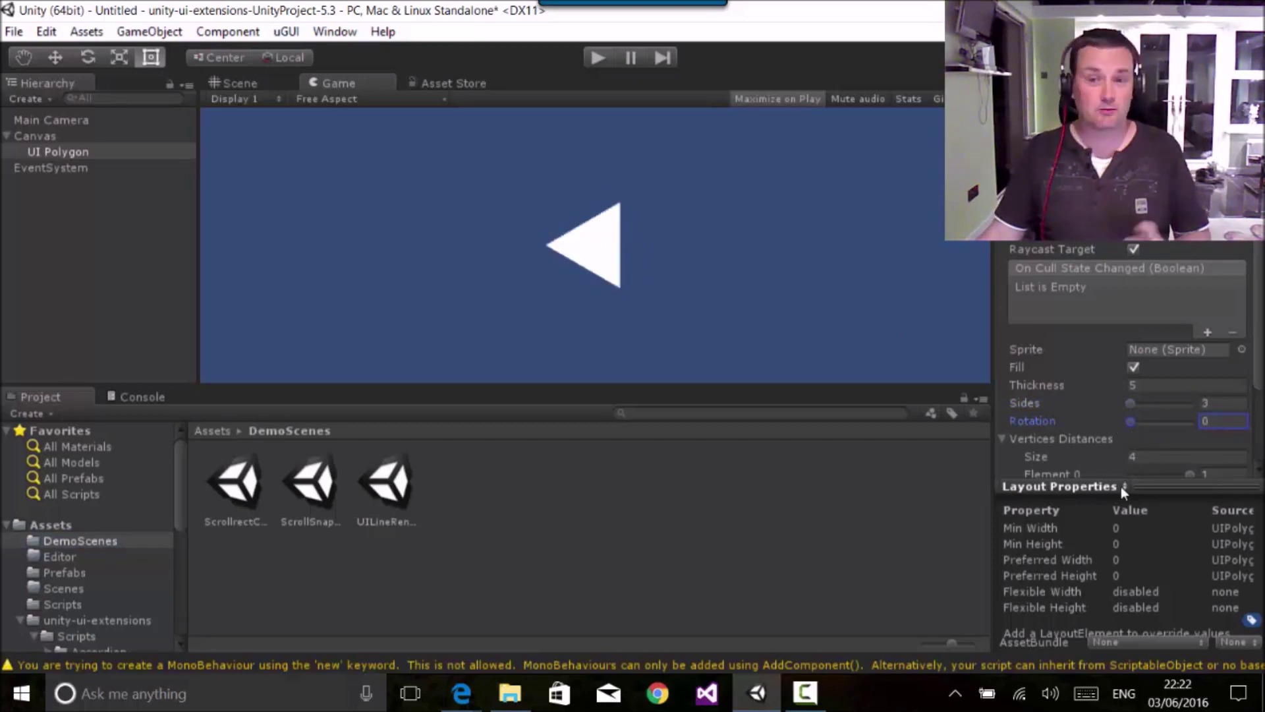
drag(1256, 362, 1262, 432)
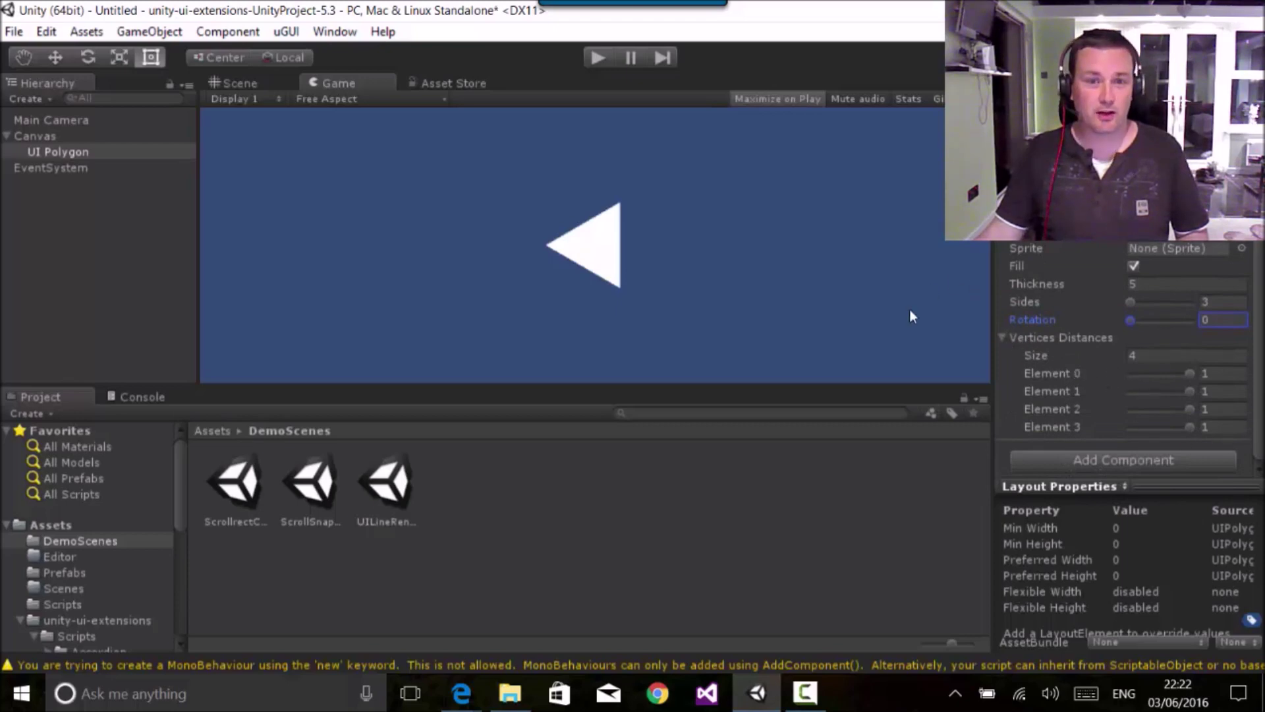
click(1189, 393)
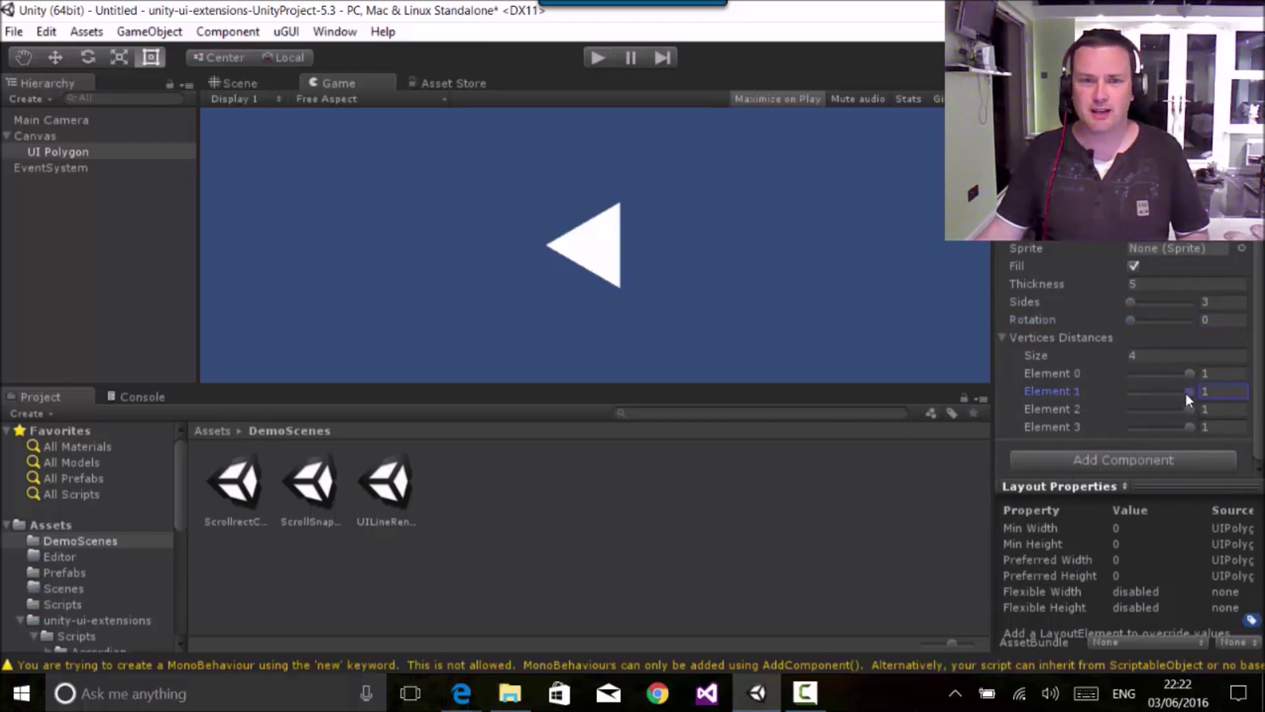
mouse_move(1185, 394)
mouse_down()
mouse_move(1125, 393)
mouse_move(1180, 397)
mouse_move(1145, 377)
mouse_move(1179, 374)
mouse_move(1167, 409)
mouse_up()
click(1189, 373)
click(1178, 426)
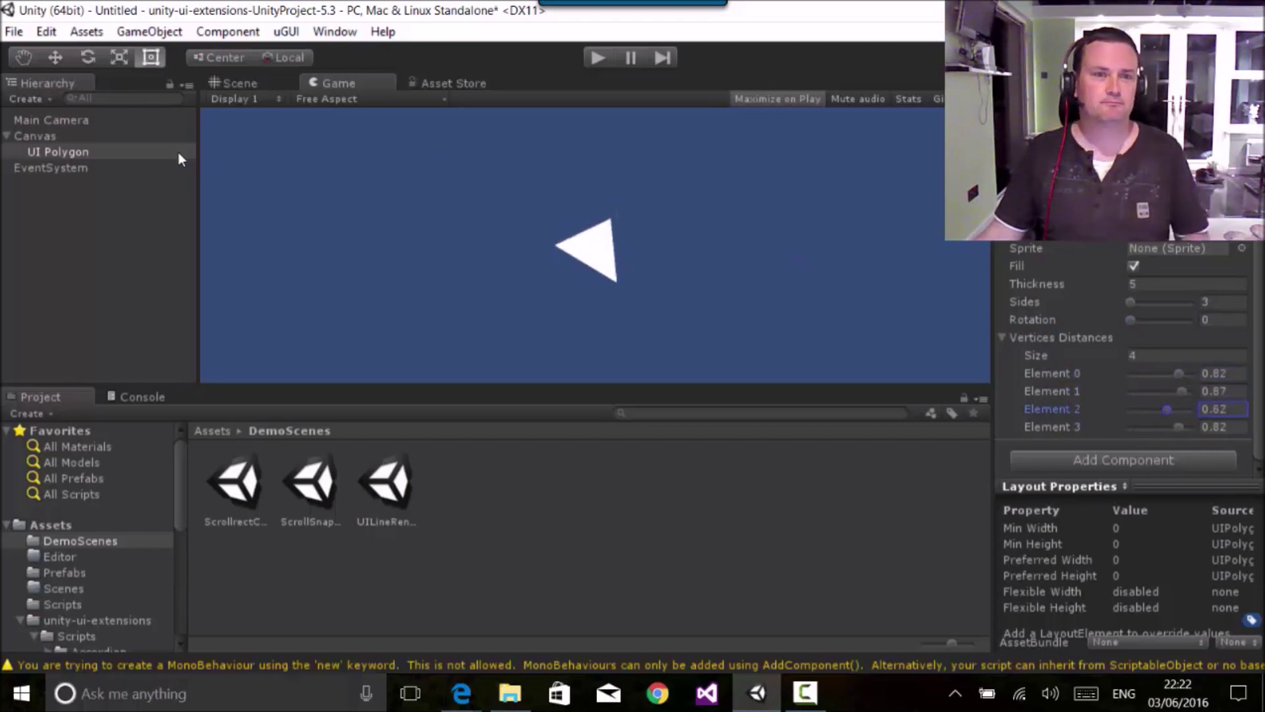
click(80, 158)
- Delete the UI Polygon and add a new UI Image to the Canvas
key(Delete)
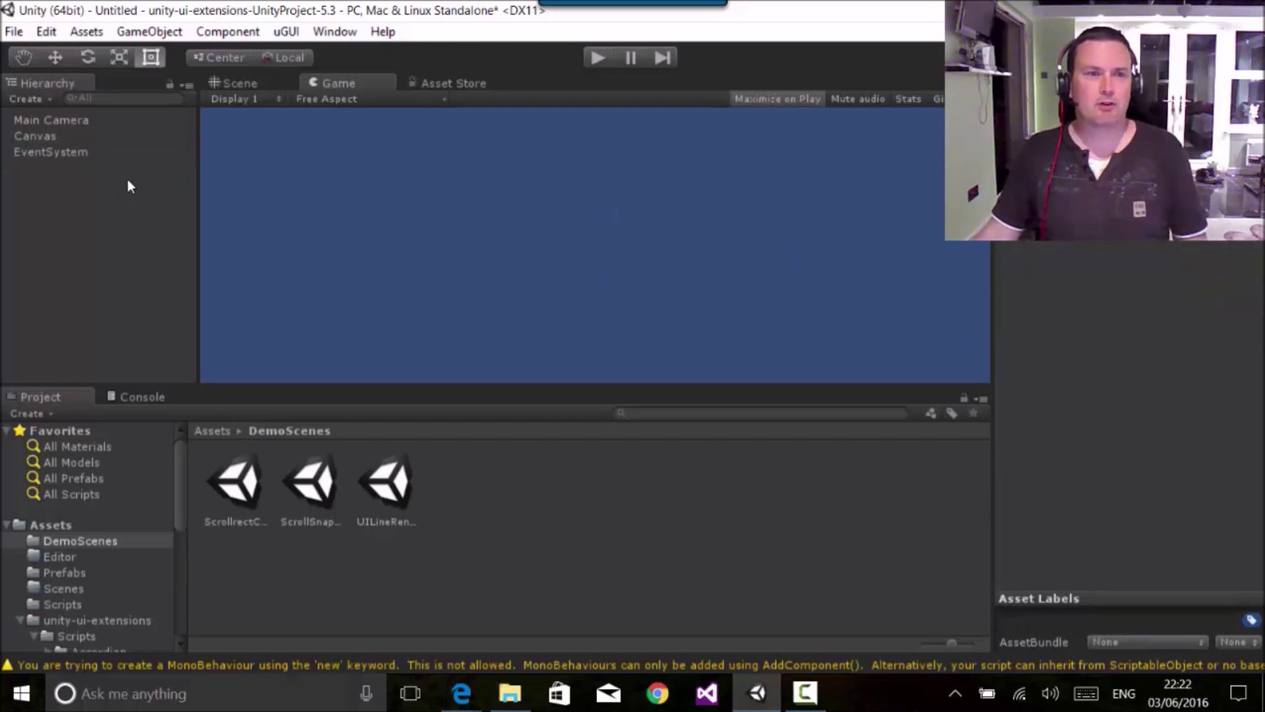
click(120, 32)
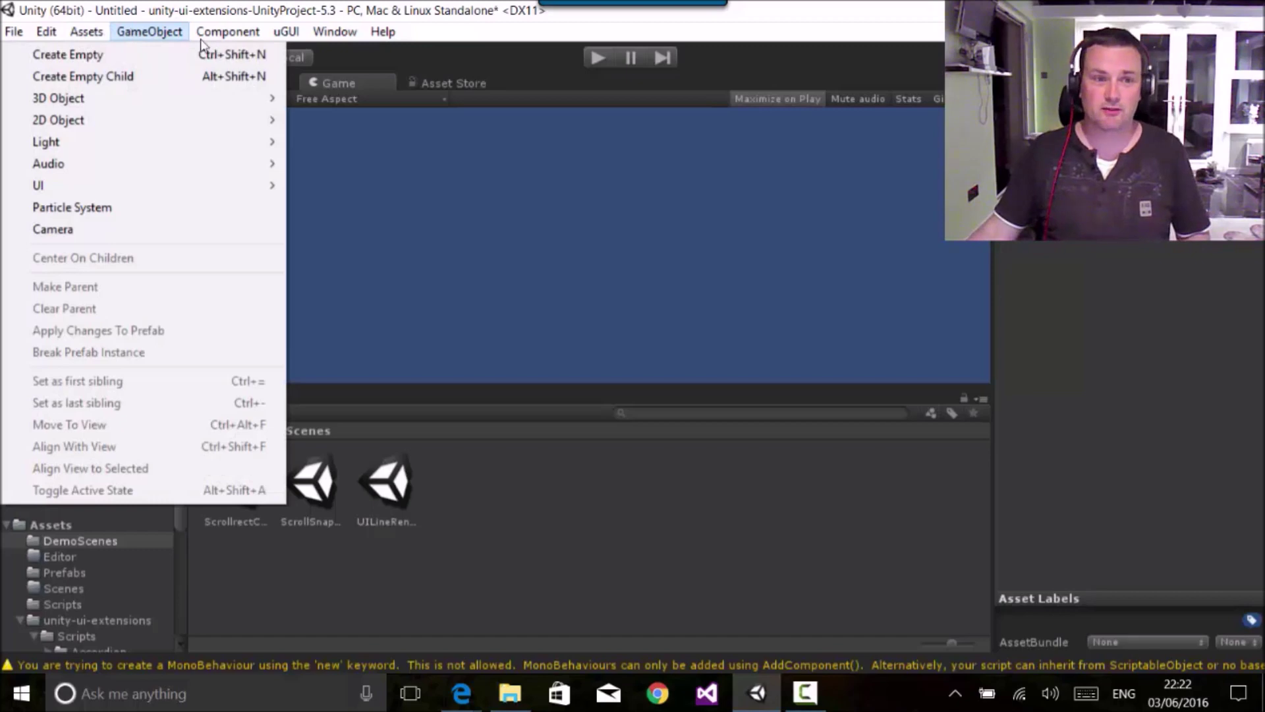
mouse_move(87, 32)
mouse_move(150, 31)
mouse_move(164, 186)
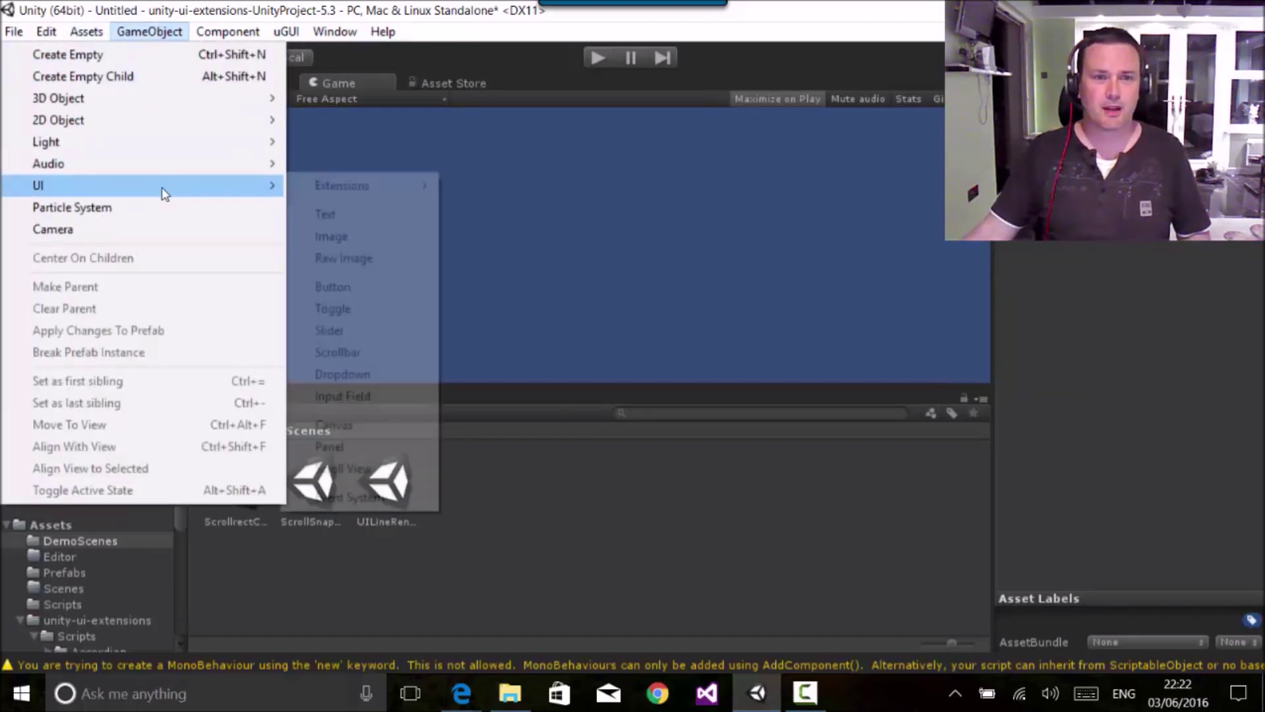
click(331, 236)
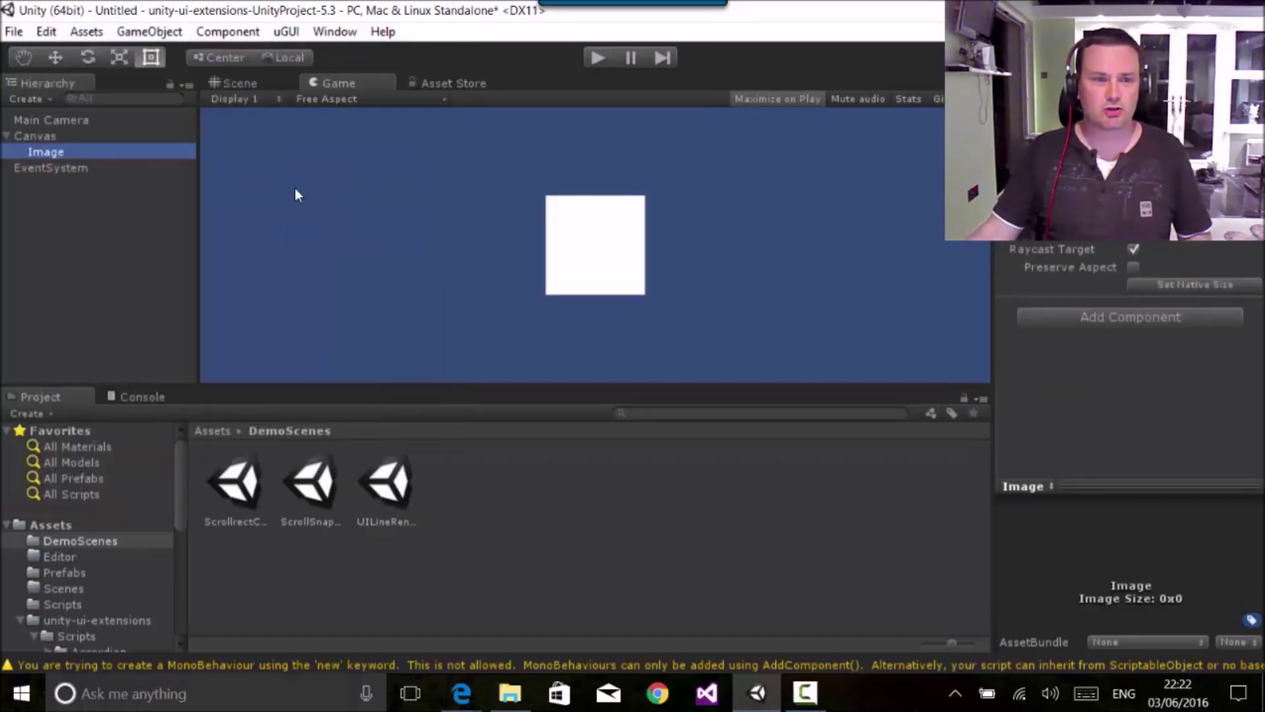
- Set space-wallpaper as the image's source and add a Shine Effector, moving the band to Y offset -0.12
click(63, 525)
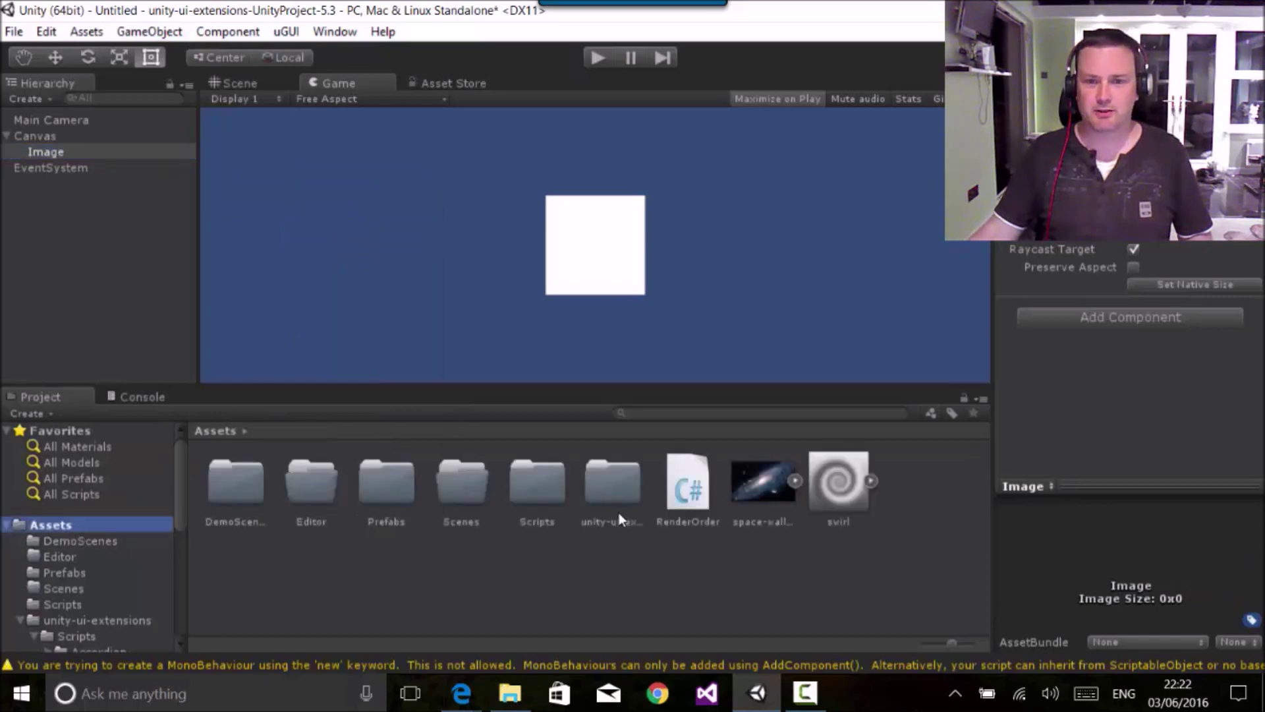
drag(779, 488, 1180, 196)
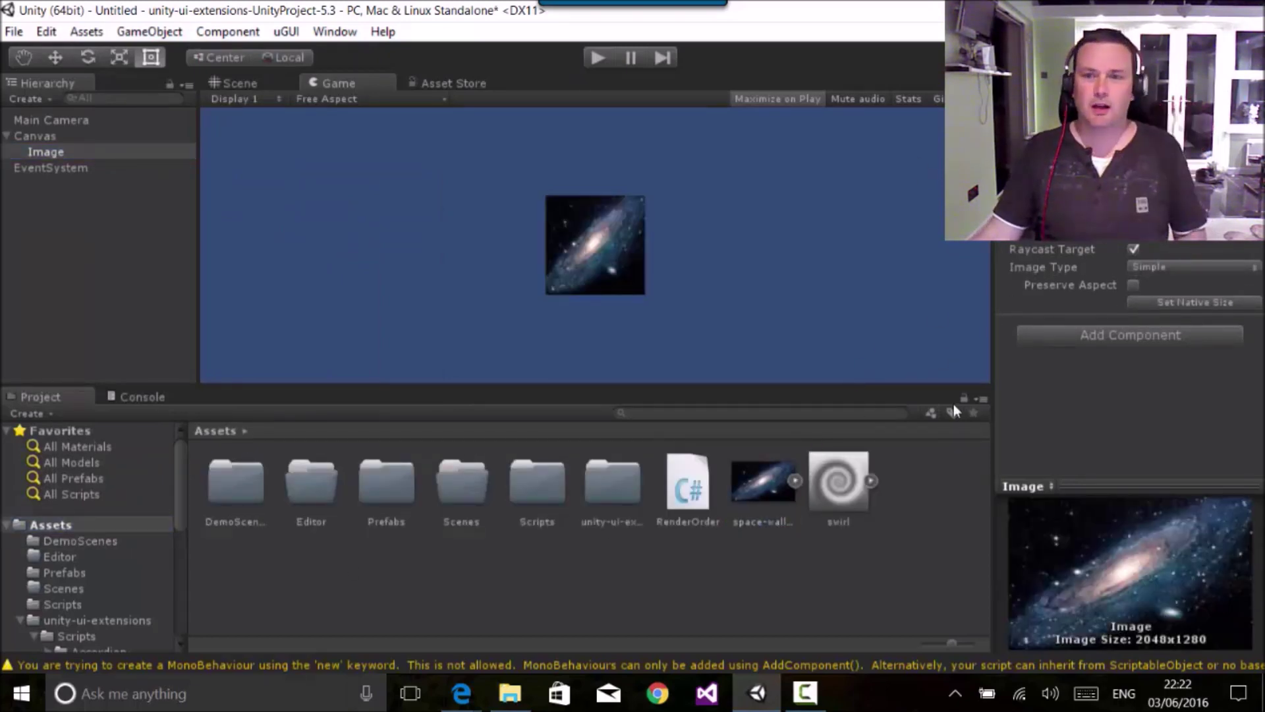
click(1083, 336)
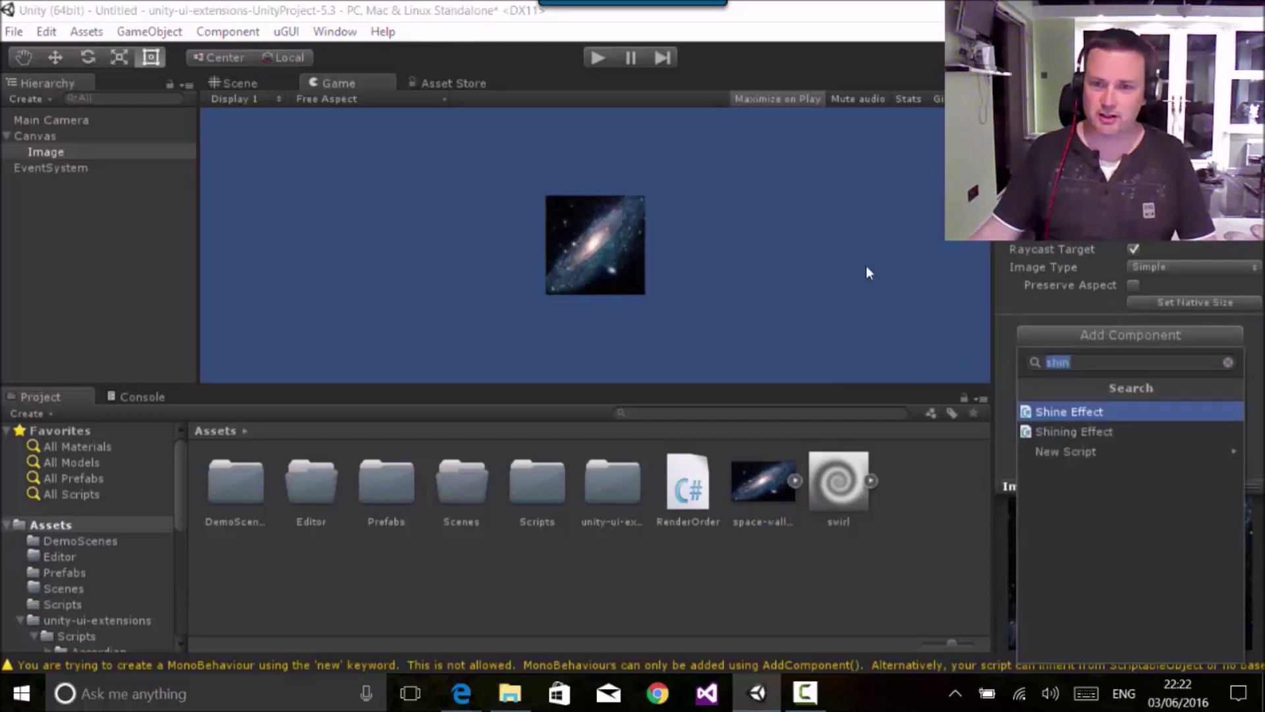
click(1055, 433)
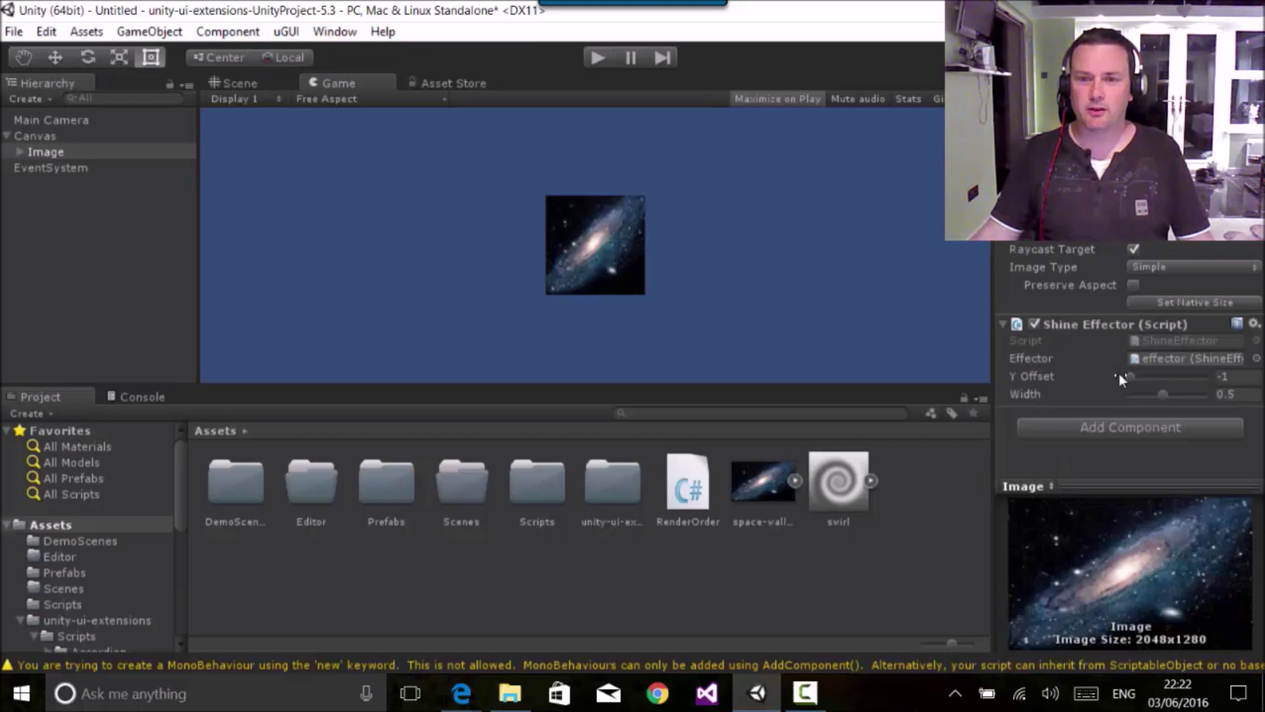
drag(1131, 377, 1160, 386)
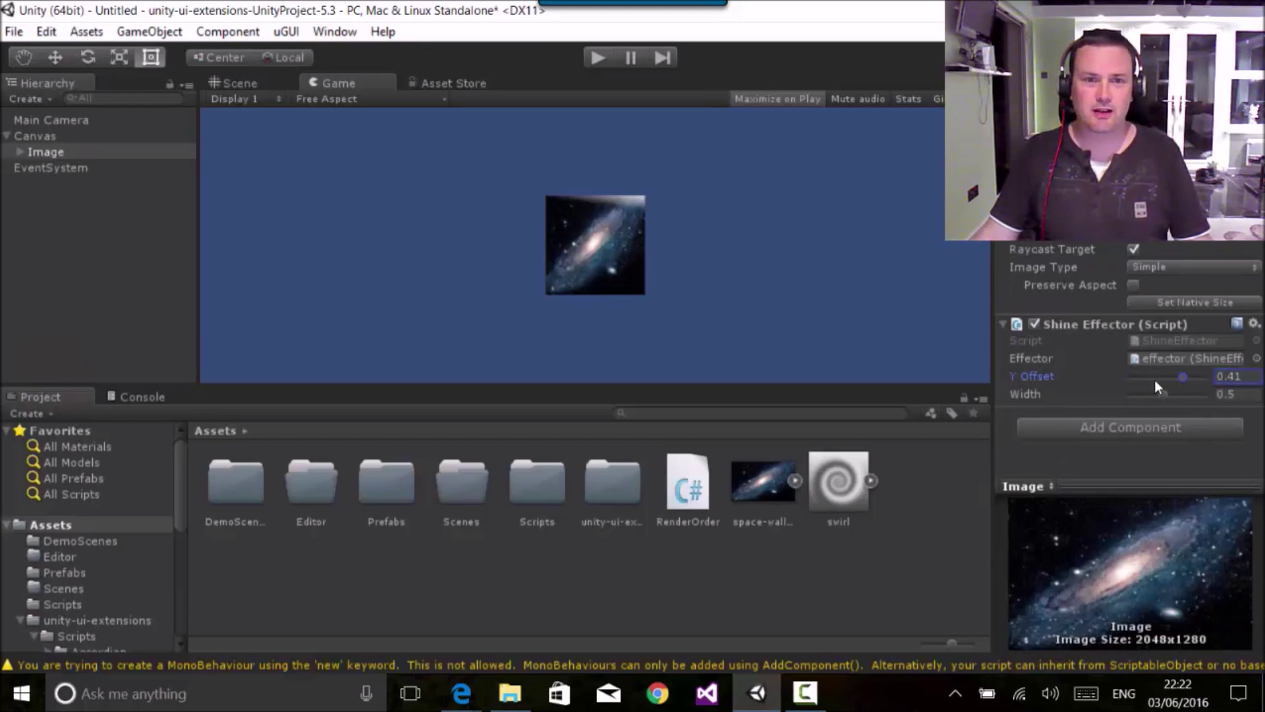
drag(1131, 379, 1161, 394)
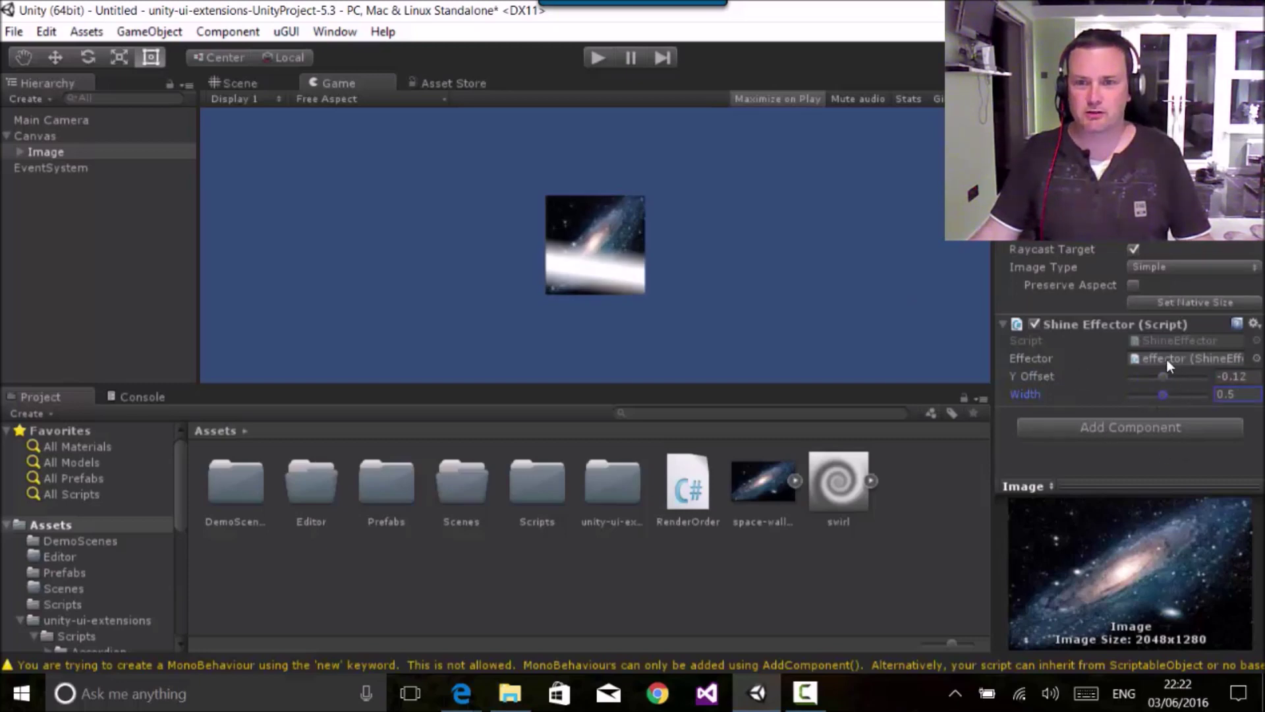
- Inspect the ShineEffect child and its effector's offset and width settings
click(18, 152)
click(66, 168)
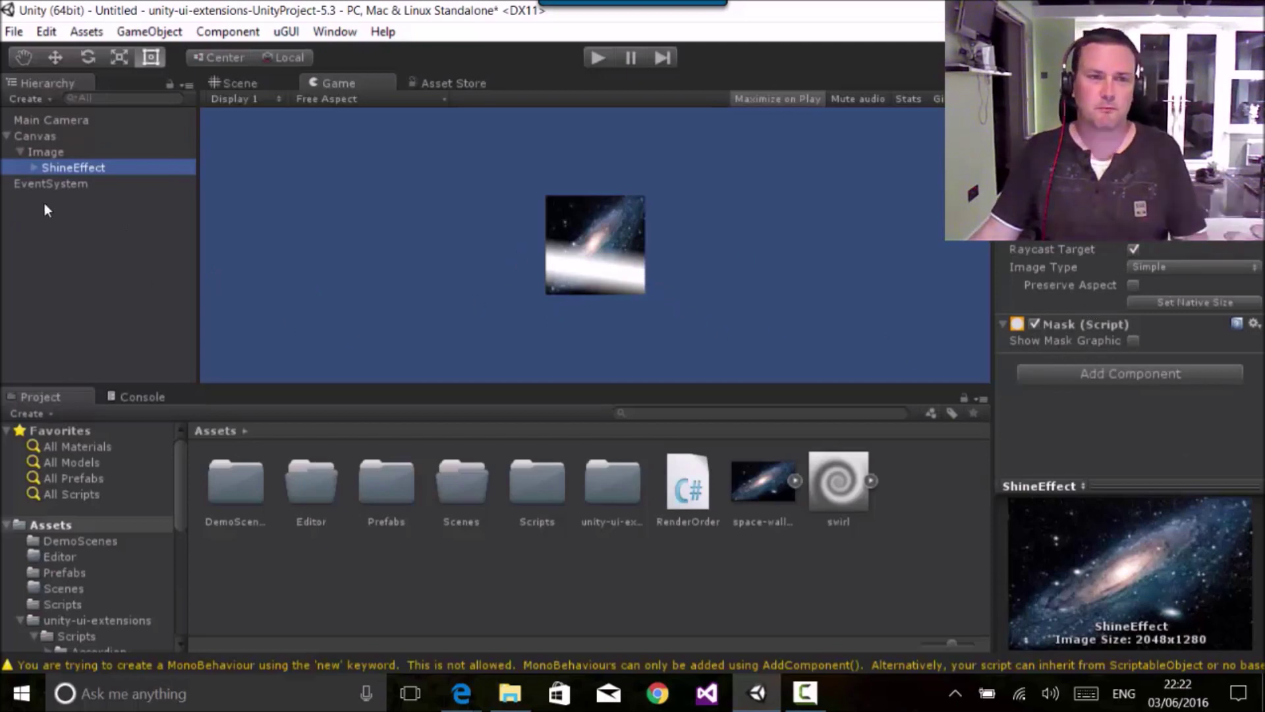
click(31, 167)
key(Down)
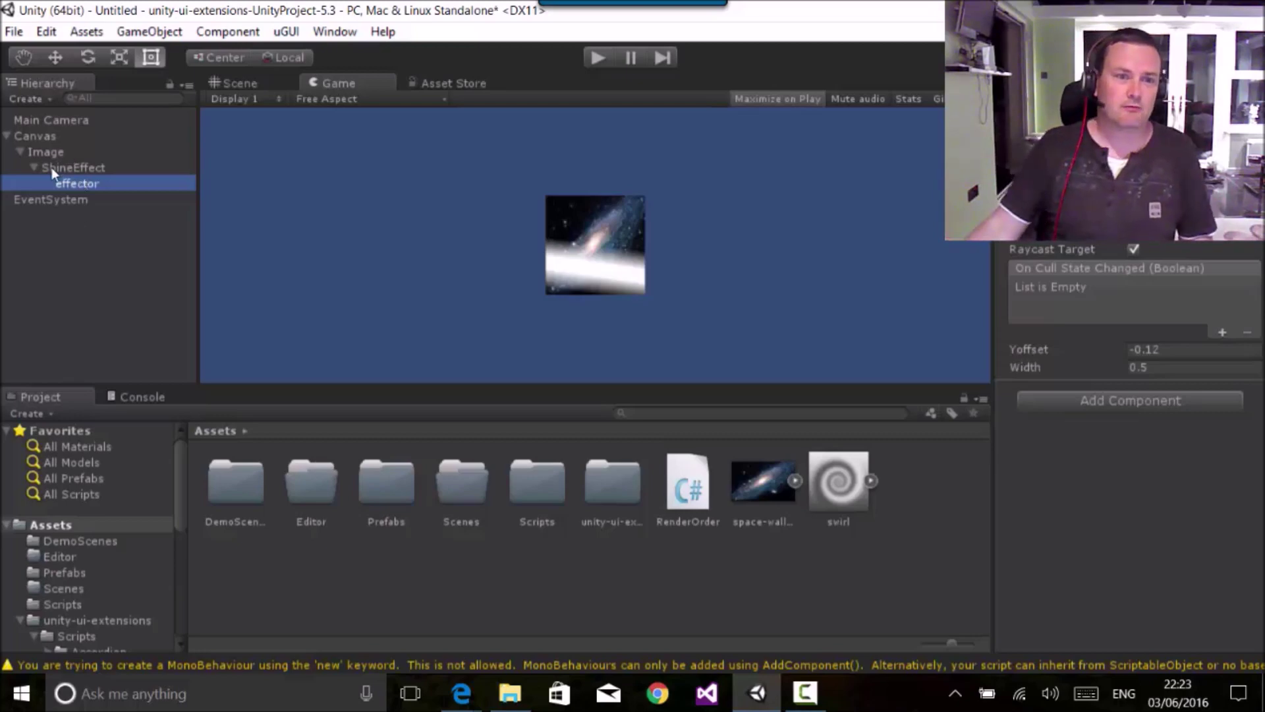
click(83, 540)
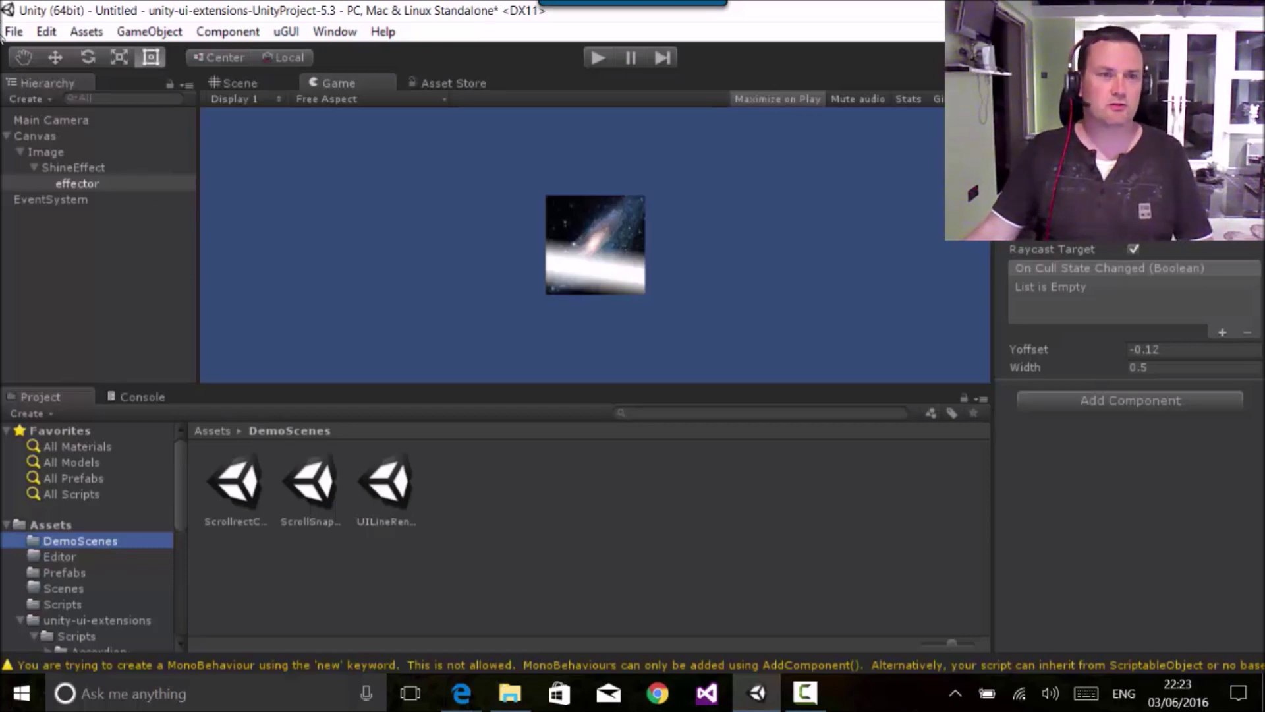
click(14, 31)
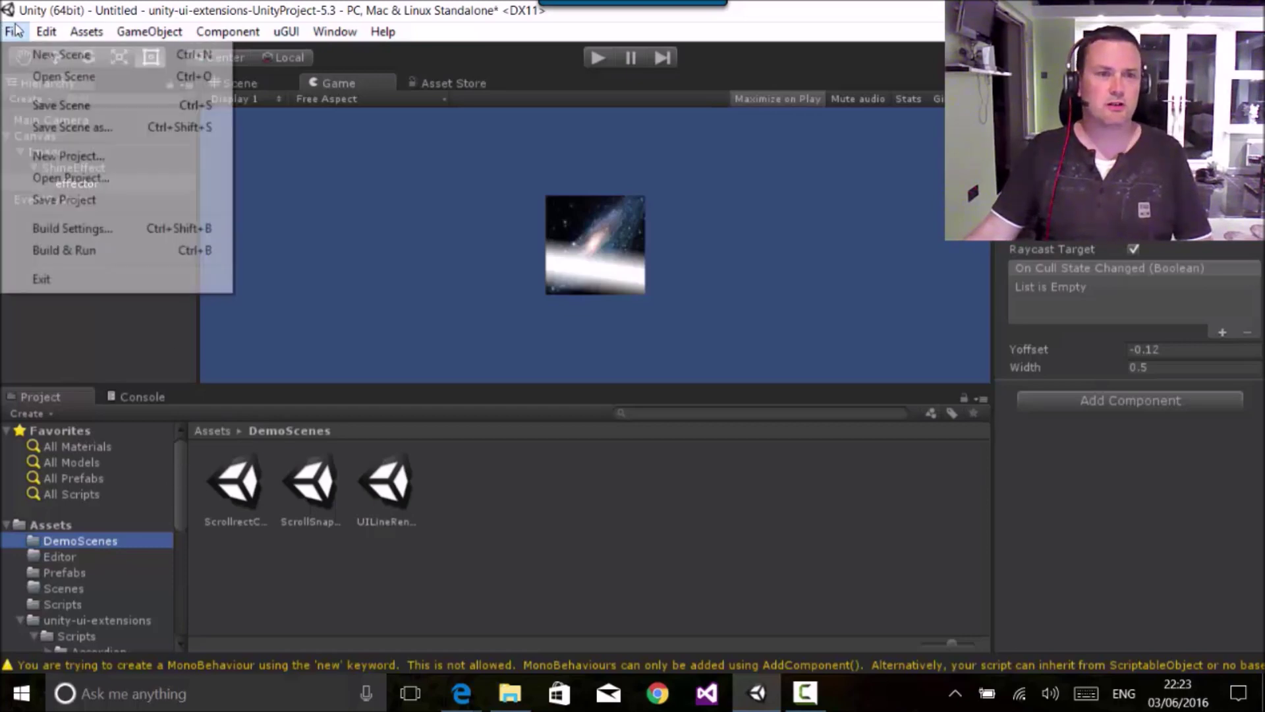
- Start a new scene, discarding the unsaved shine demo with Don't Save
click(73, 126)
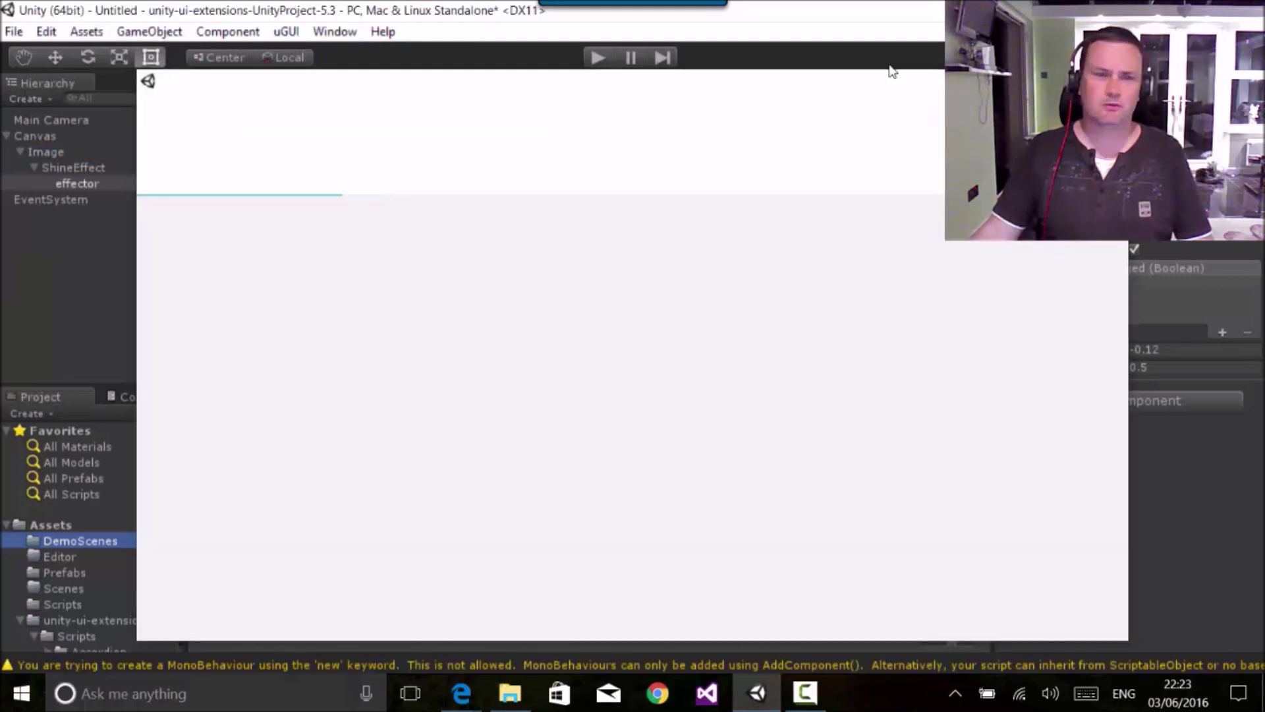
key(Escape)
click(14, 32)
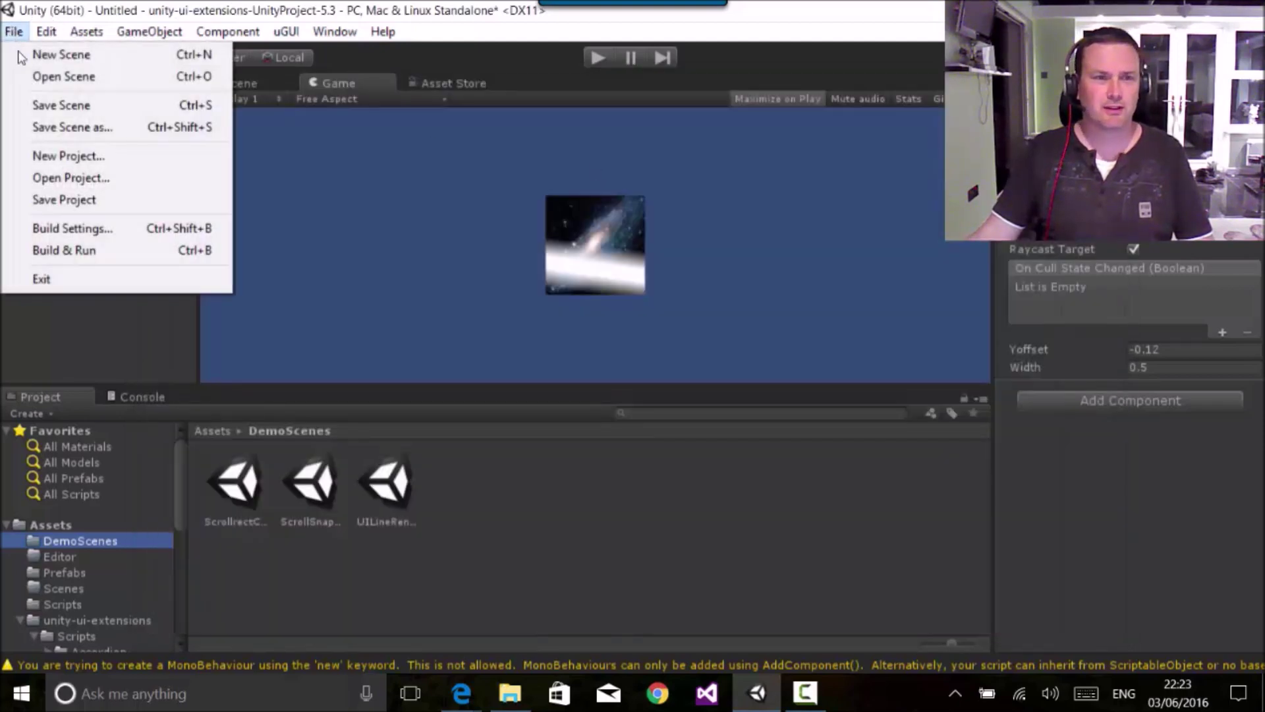
click(58, 53)
click(722, 387)
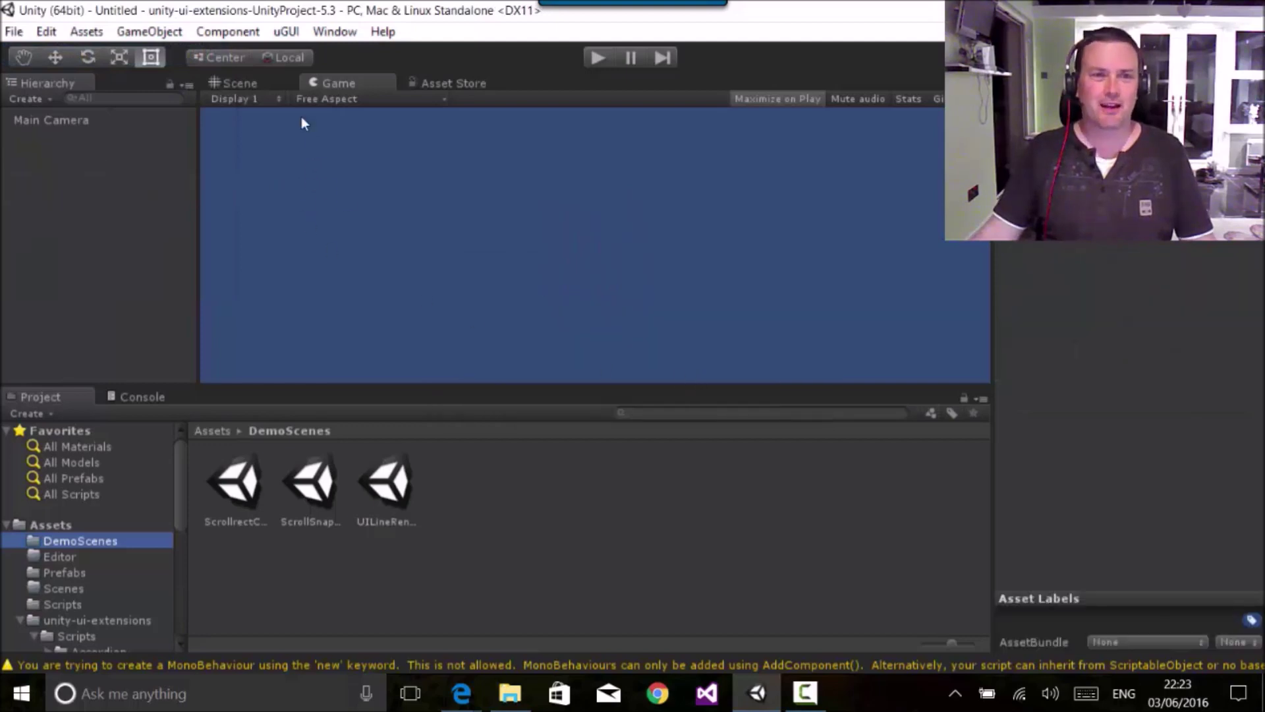
- Add a UI Vertical Scroller from GameObject > UI > Extensions
click(125, 33)
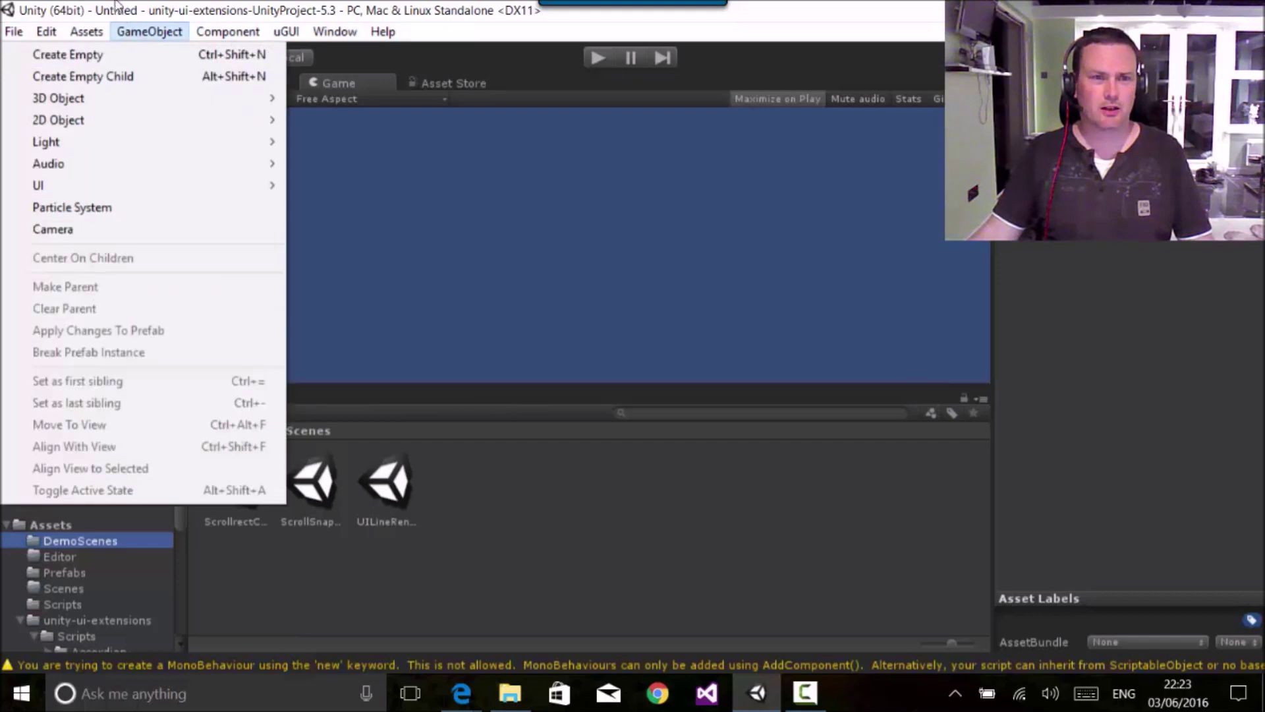
mouse_move(89, 39)
mouse_move(141, 32)
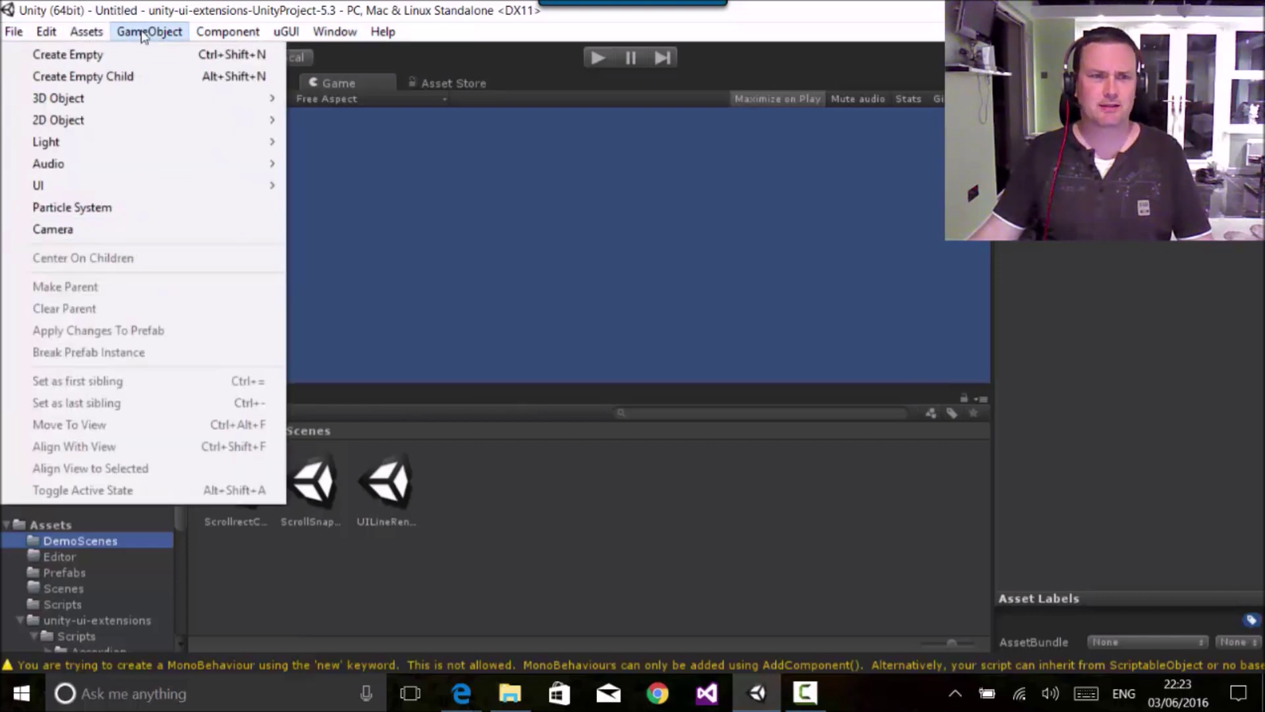
mouse_move(158, 188)
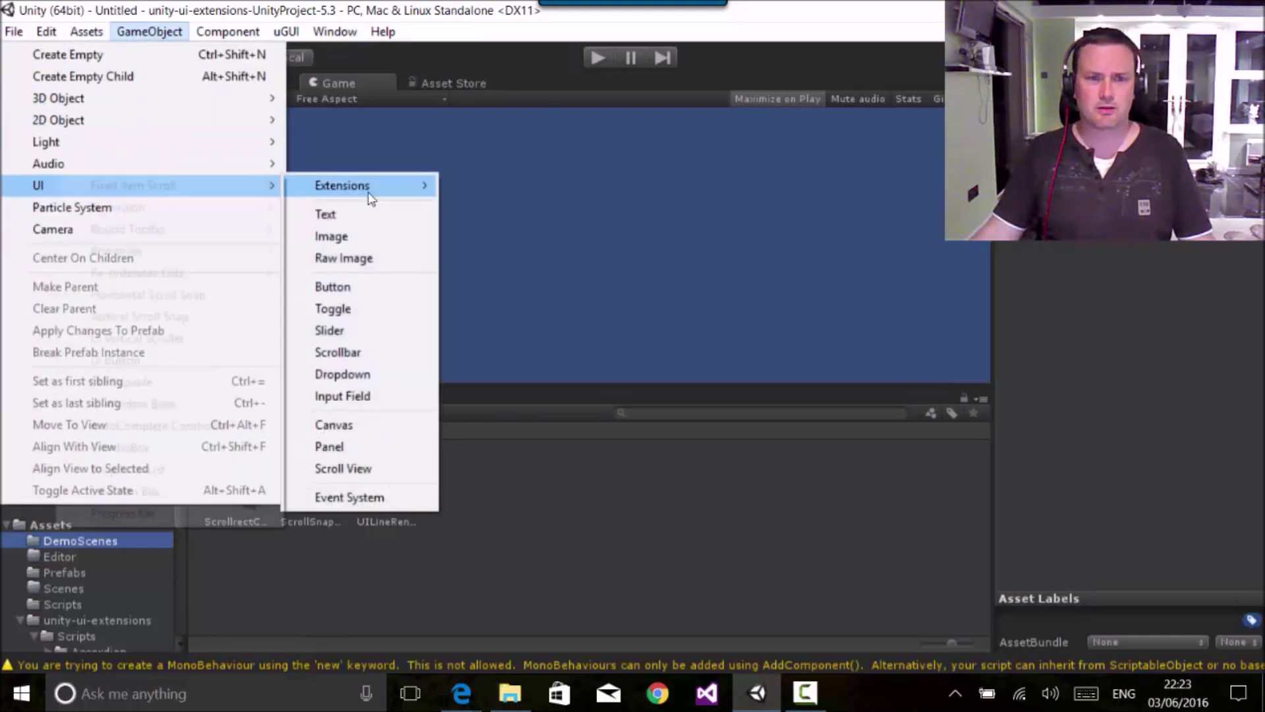
mouse_move(309, 186)
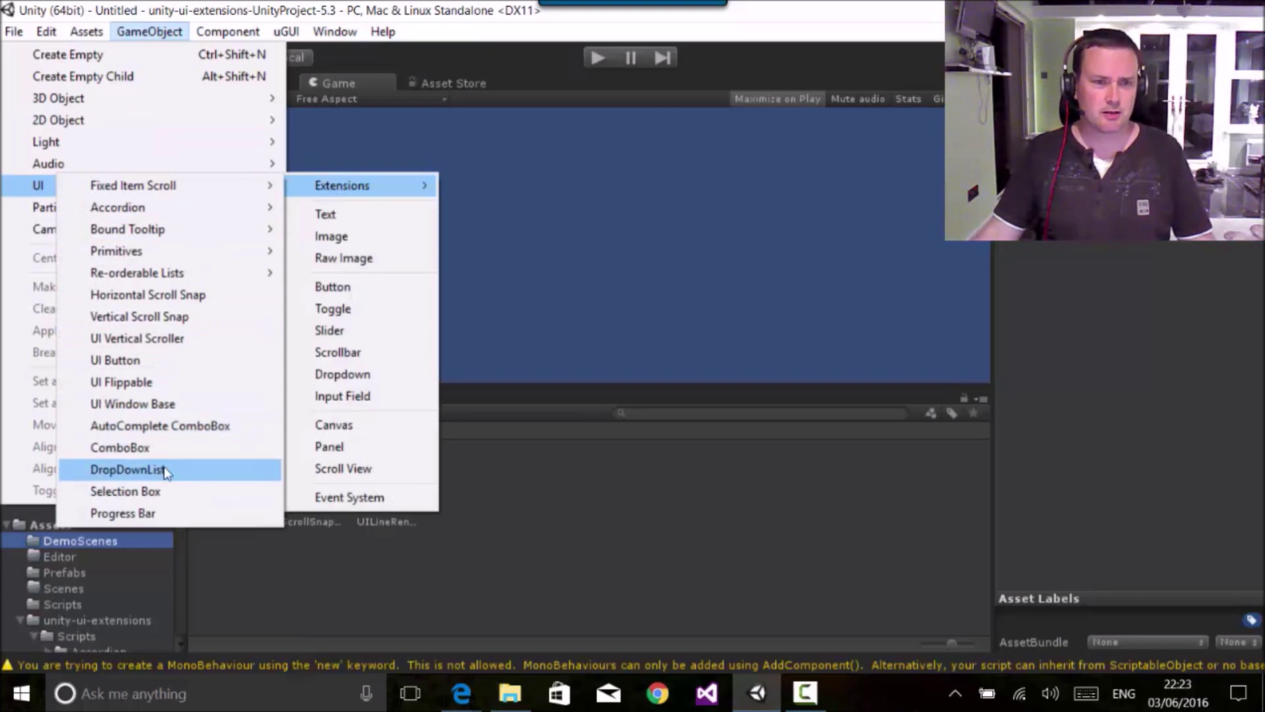
click(142, 338)
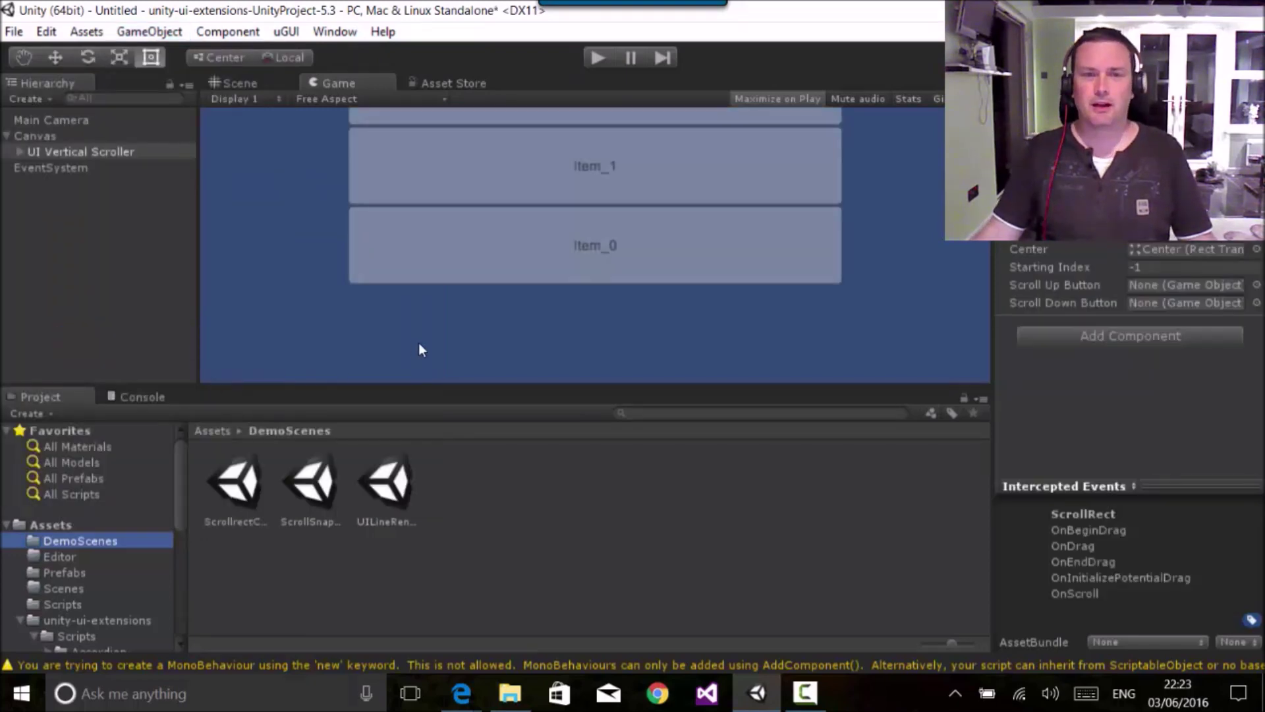
- Run the scene and flick the scroller to centre Item_5, then Item_2, and stop
click(597, 58)
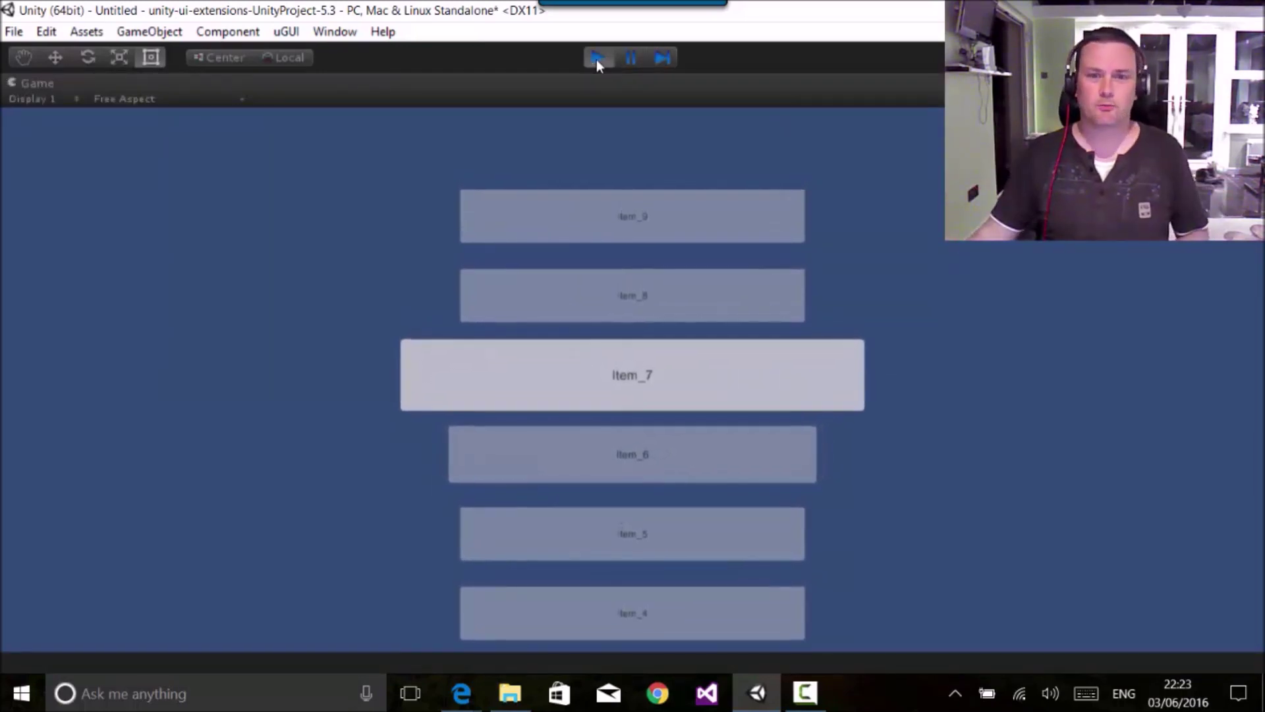
drag(670, 466, 626, 212)
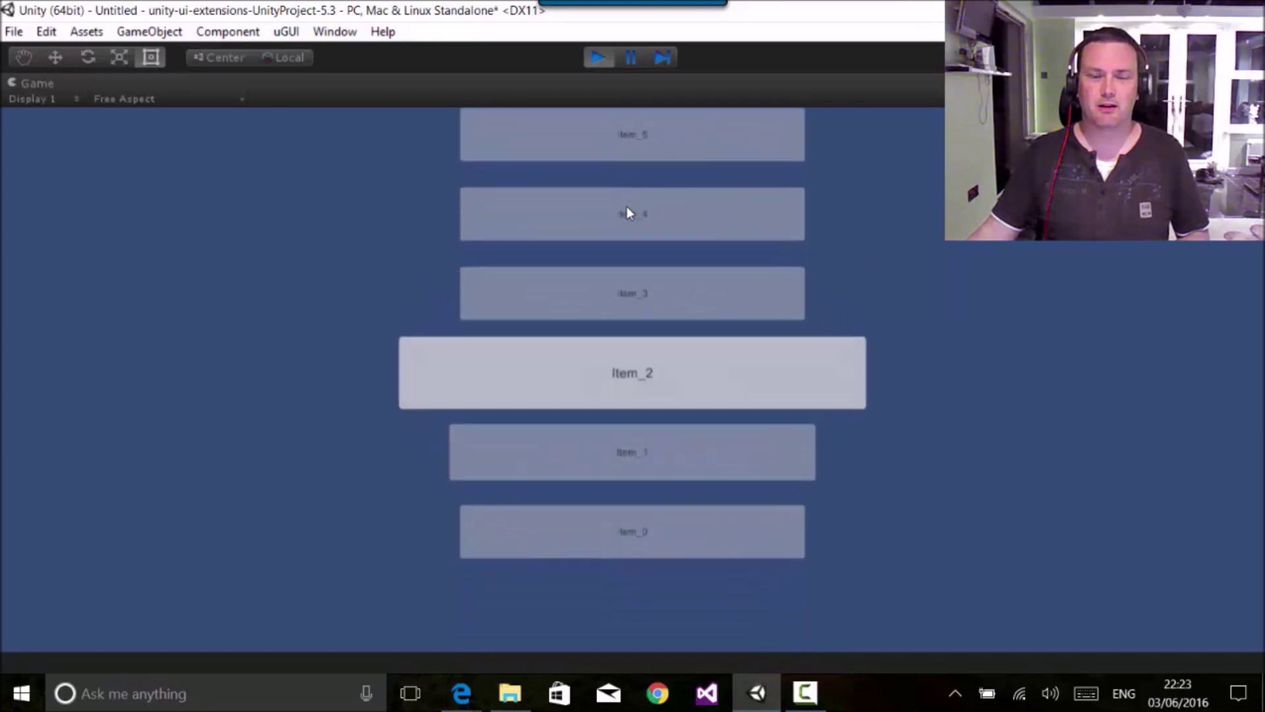
drag(607, 522, 633, 429)
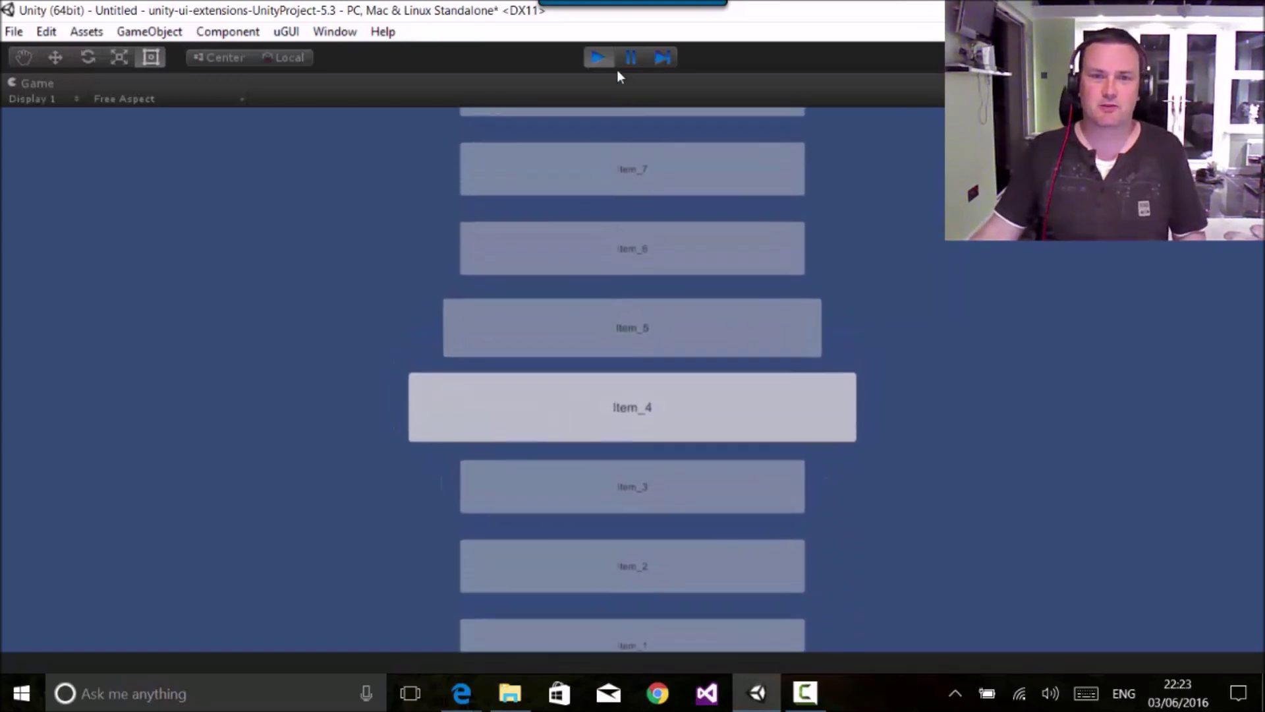
click(606, 58)
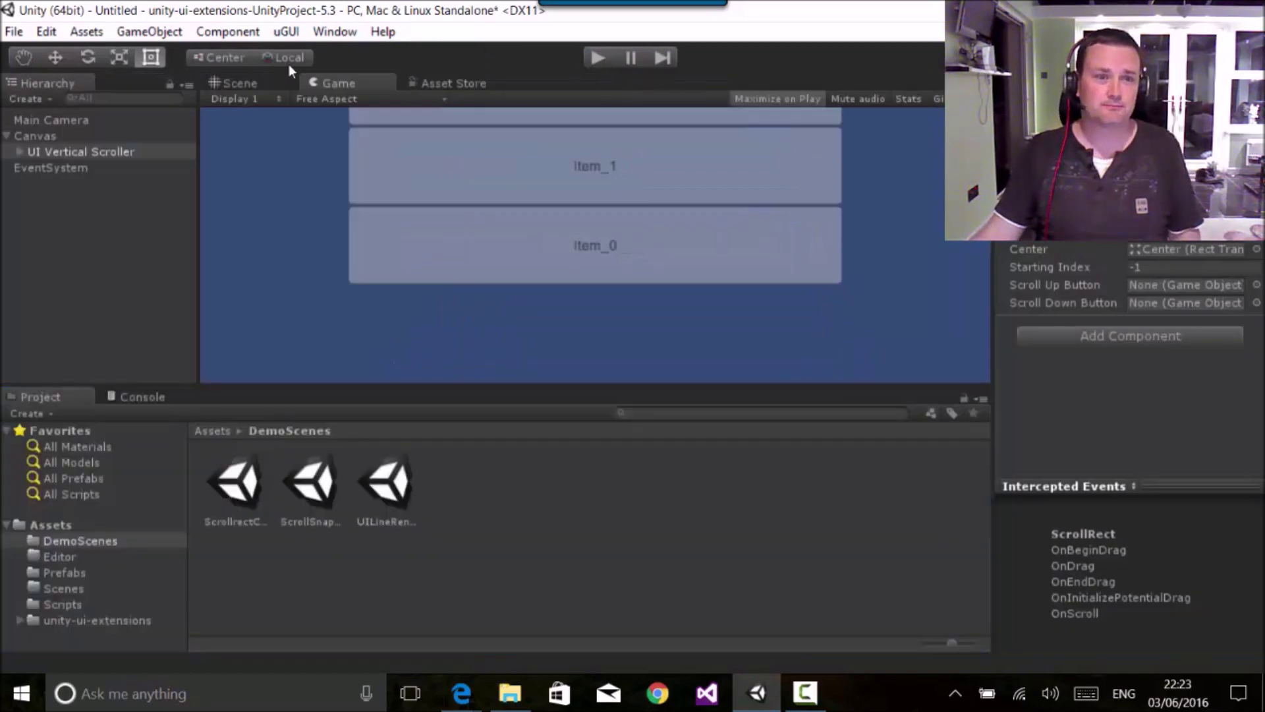
- Expand unity-ui-extensions/Scripts/Layout/UIVerticalScroll down to its Scenes folder
click(20, 622)
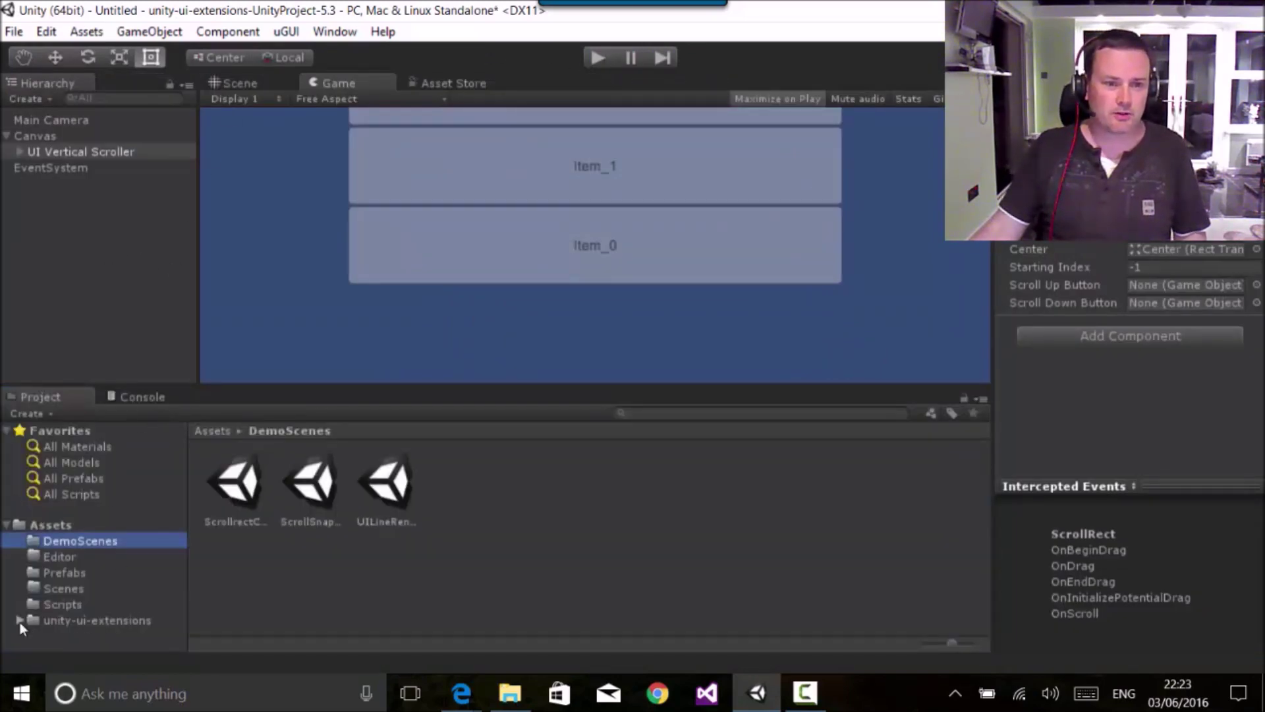
drag(174, 550, 178, 587)
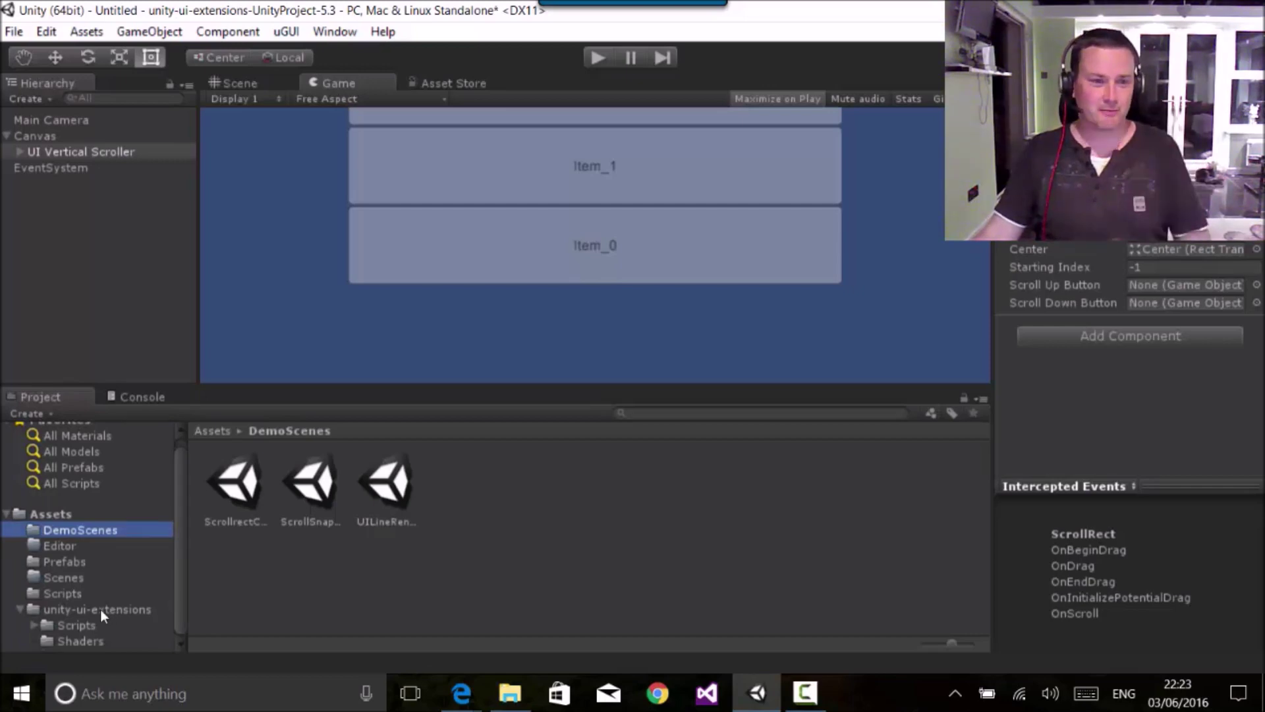
click(33, 625)
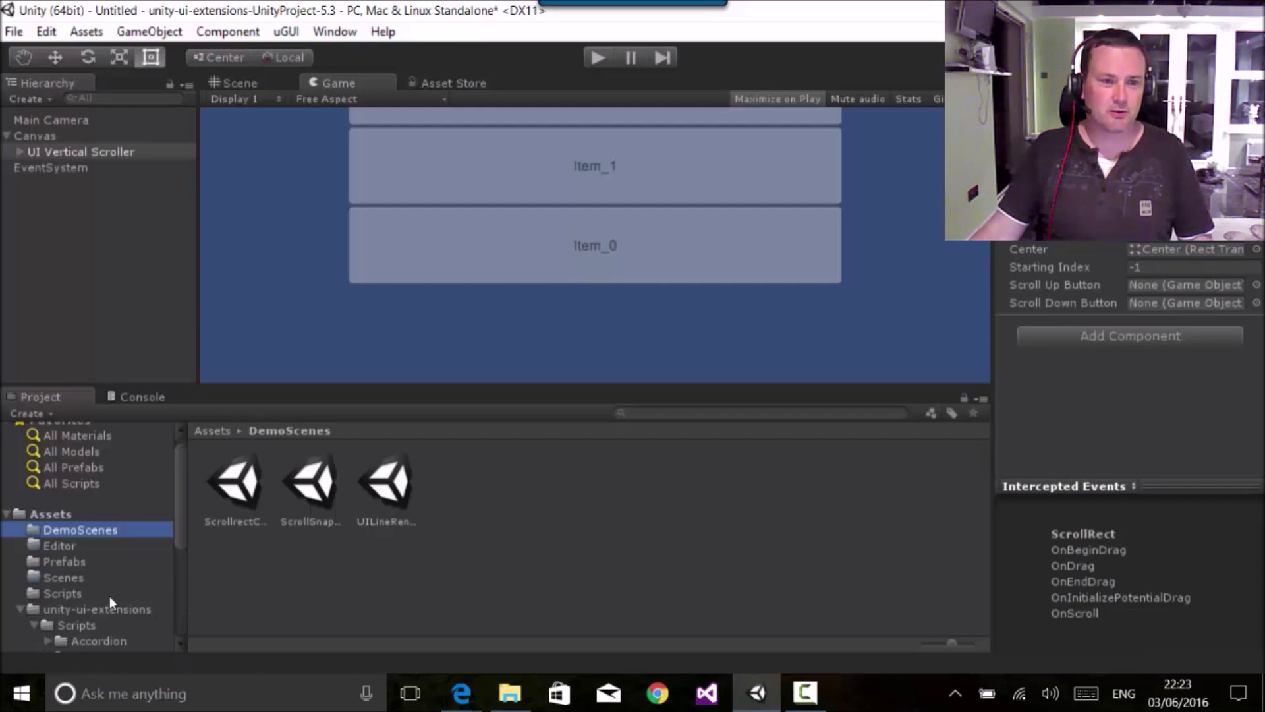
drag(174, 524, 174, 589)
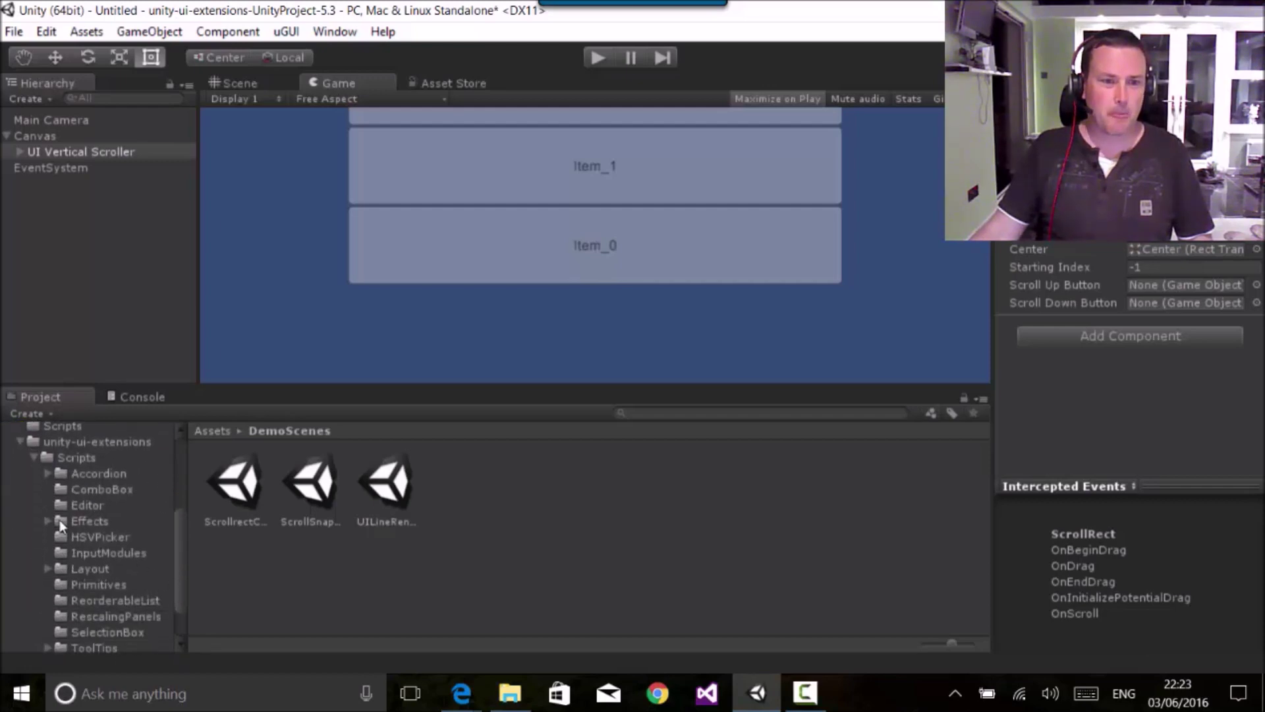
click(47, 568)
click(62, 585)
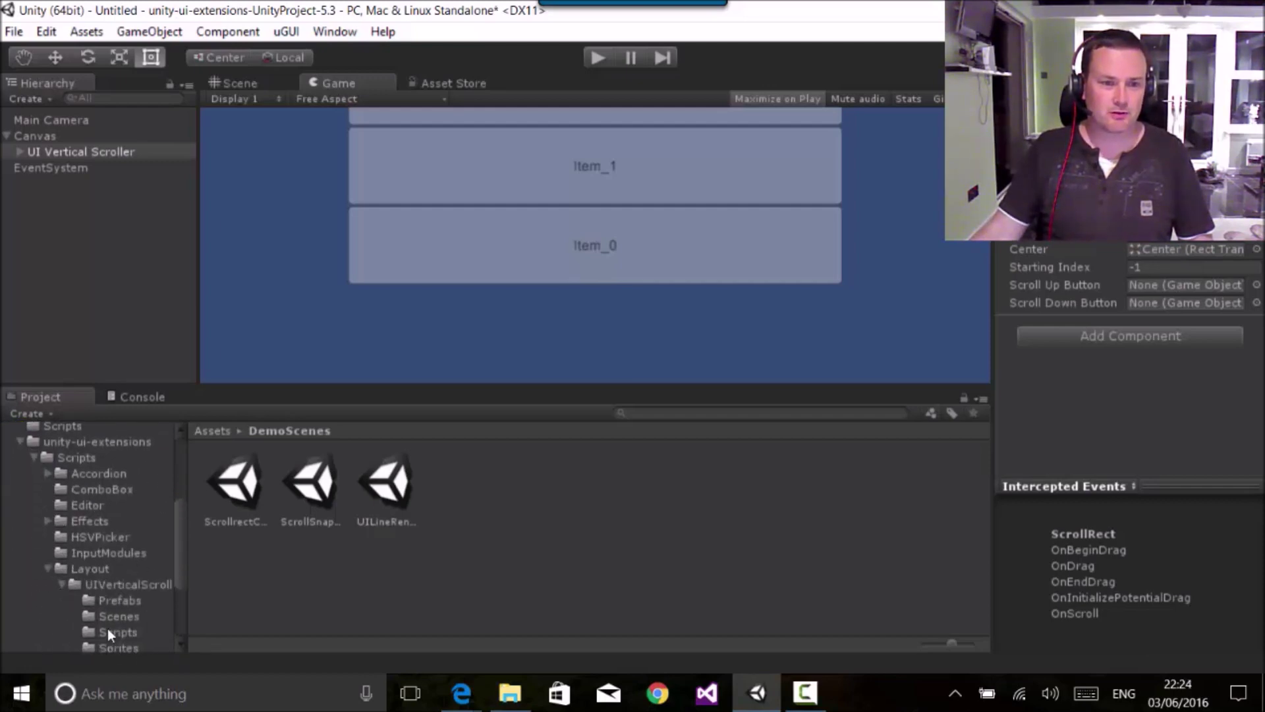
click(113, 616)
- Open VerticalCalendar without saving, then roll its month, year and day scrollers to Dec 19th 1973
double_click(236, 489)
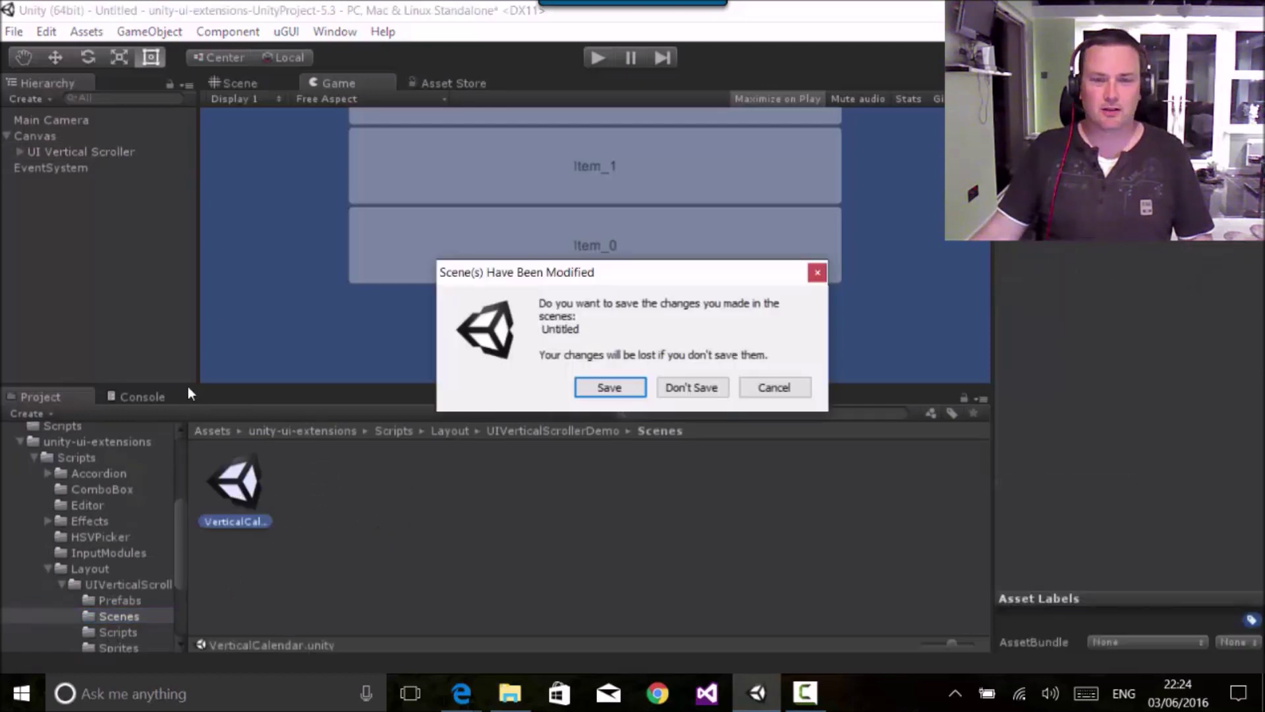
click(713, 388)
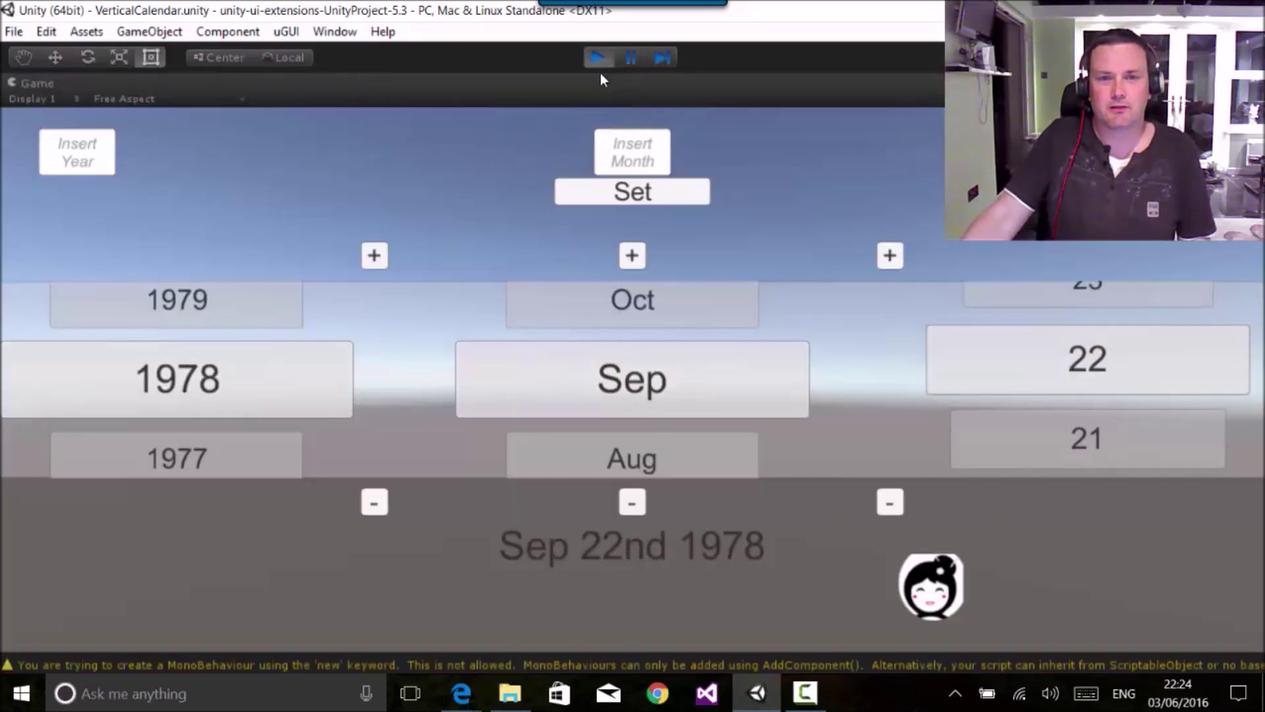
click(596, 57)
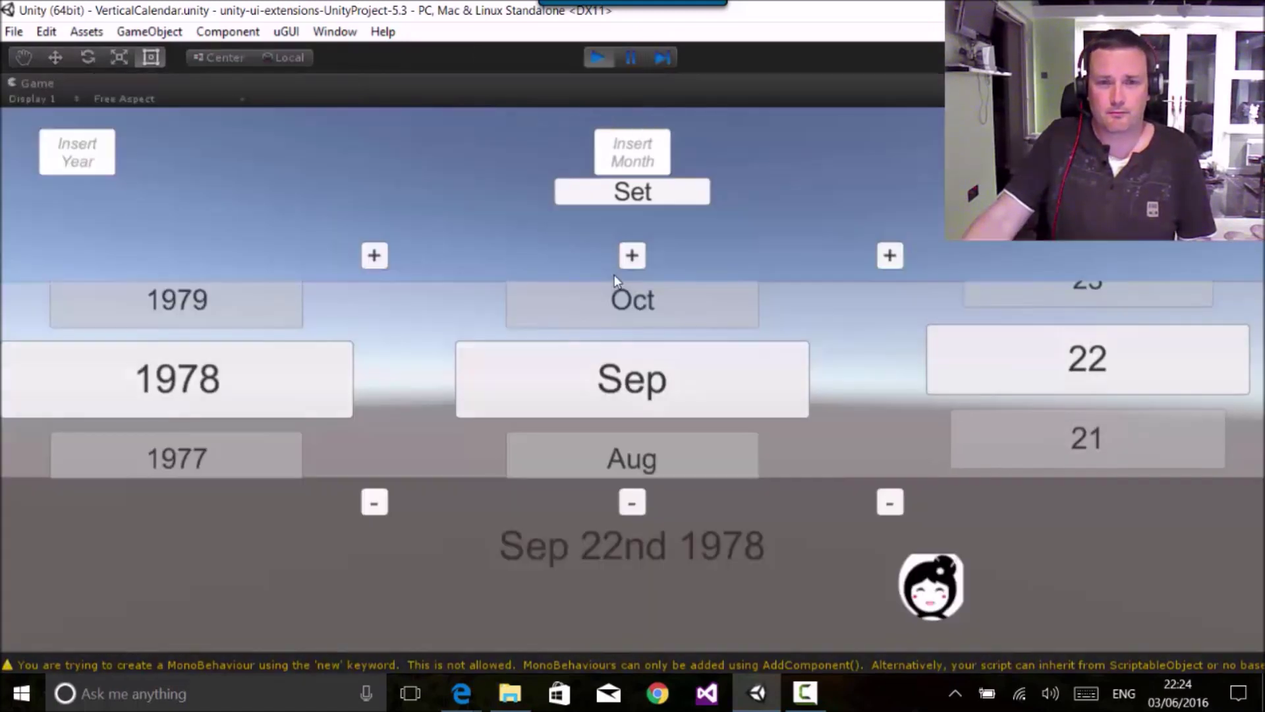
mouse_move(604, 381)
mouse_down()
mouse_move(604, 321)
mouse_move(606, 396)
mouse_up()
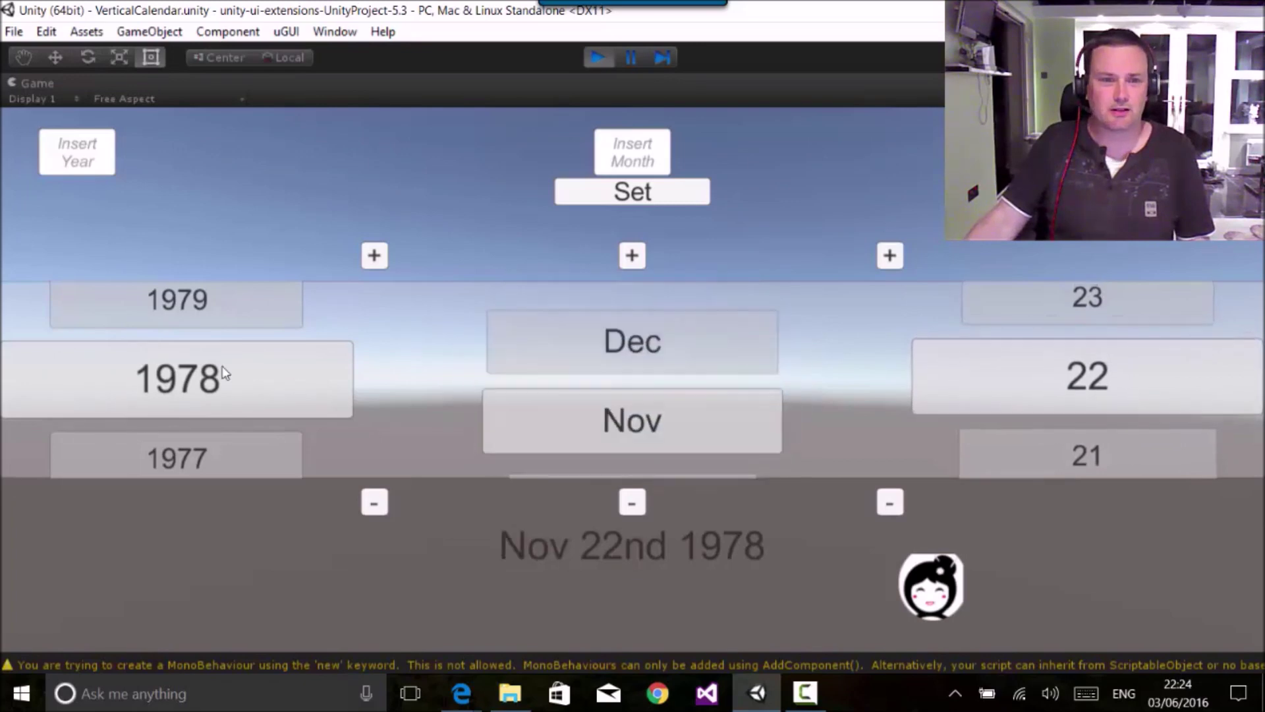
drag(226, 376, 227, 310)
drag(1188, 394, 1096, 285)
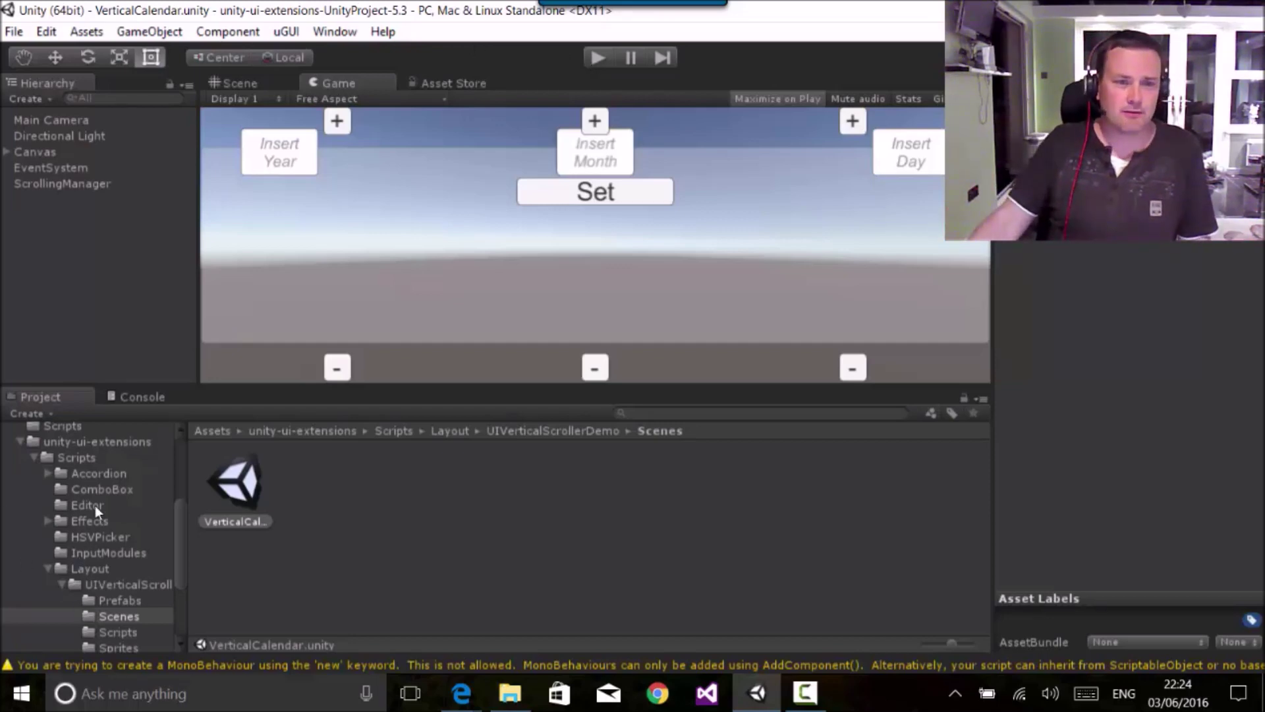
scroll(158, 478, up, 5)
- Open the UILineRendererDemo scene from DemoScenes and run it
click(99, 542)
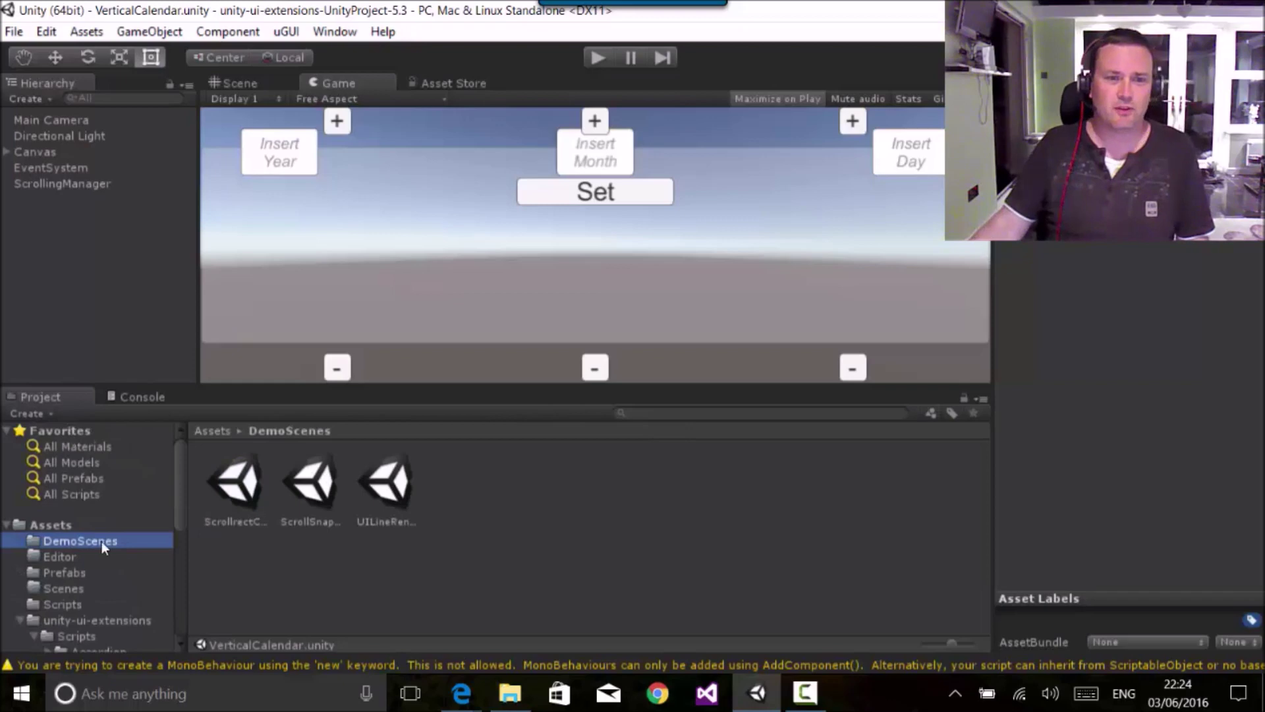
double_click(387, 484)
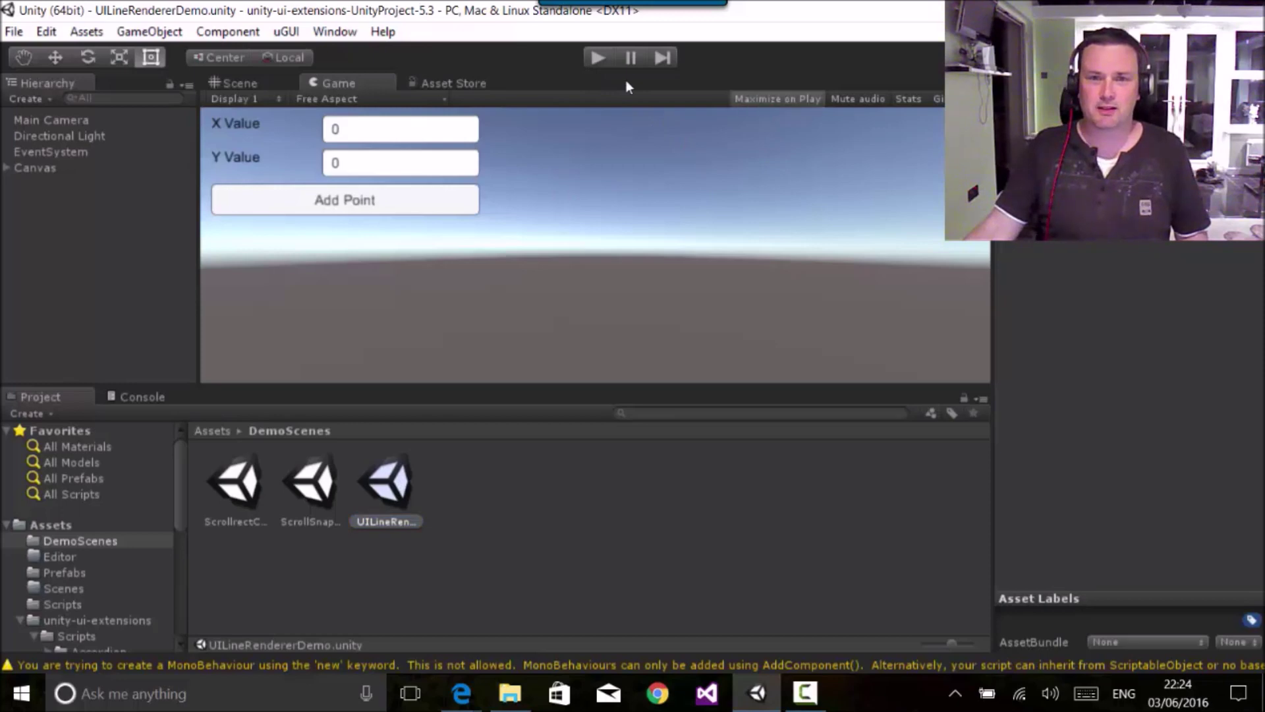
click(599, 58)
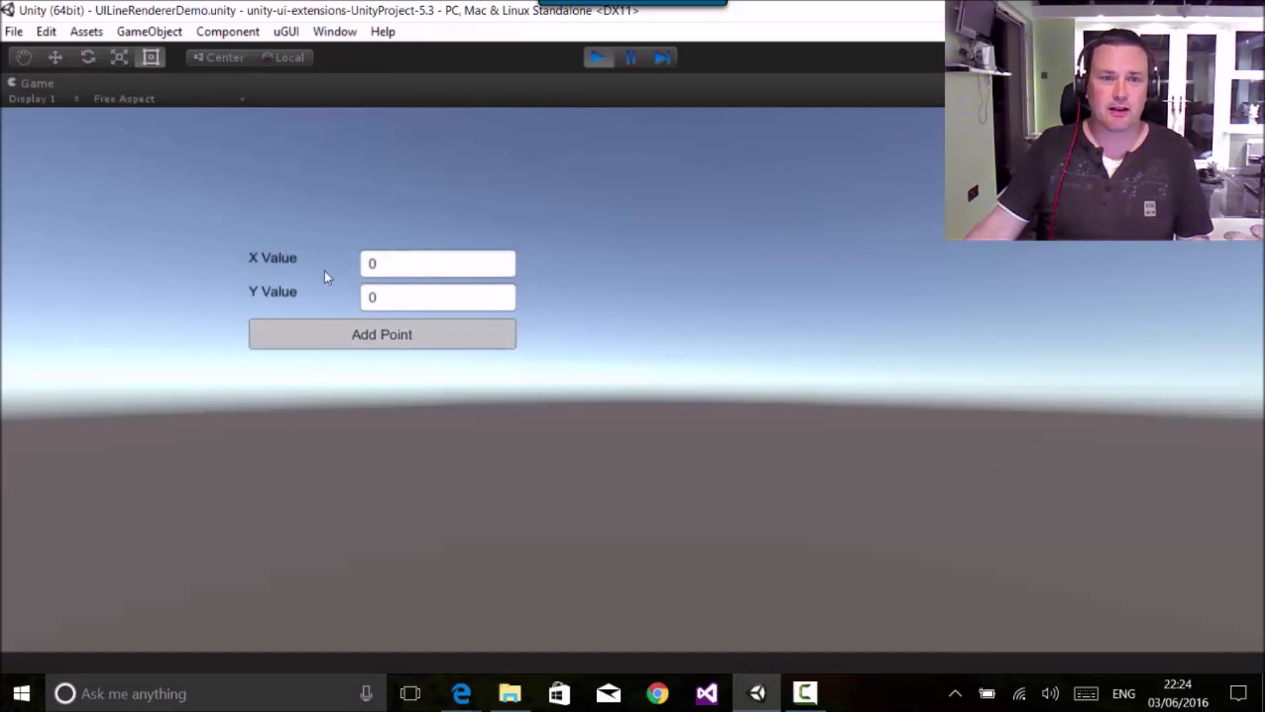
click(390, 265)
text(100)
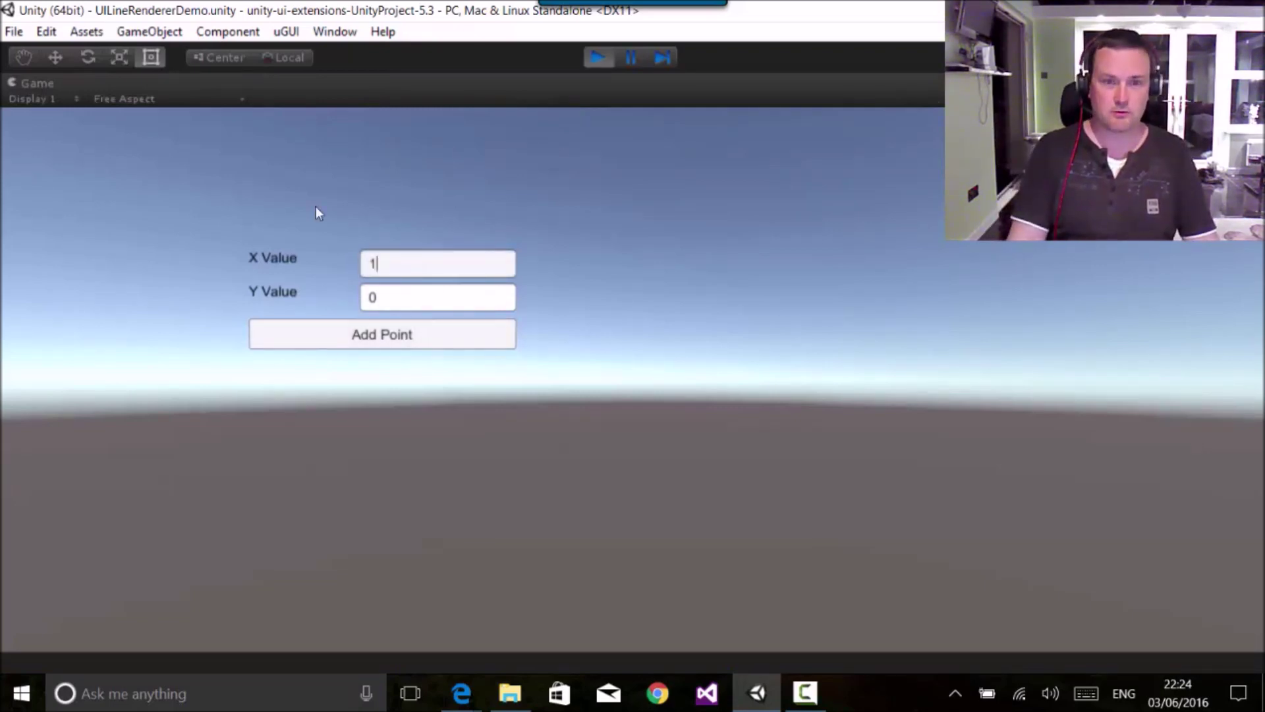
click(601, 59)
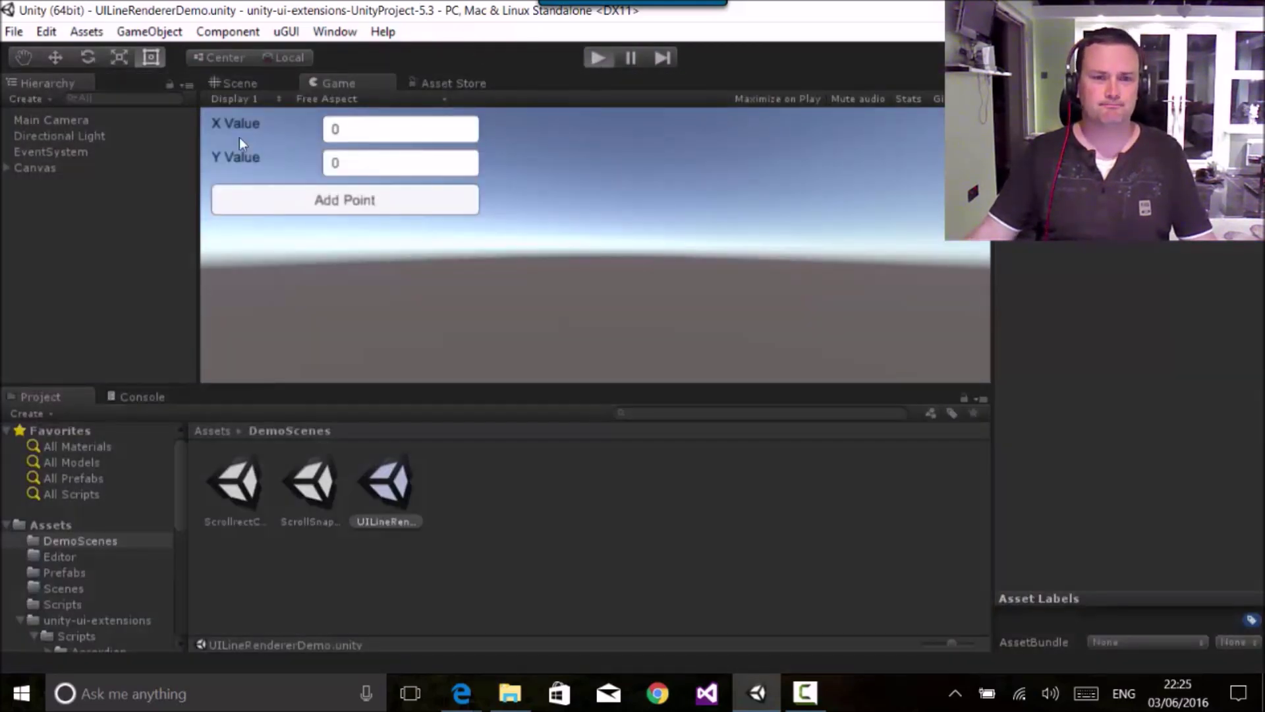
key(ctrl+p)
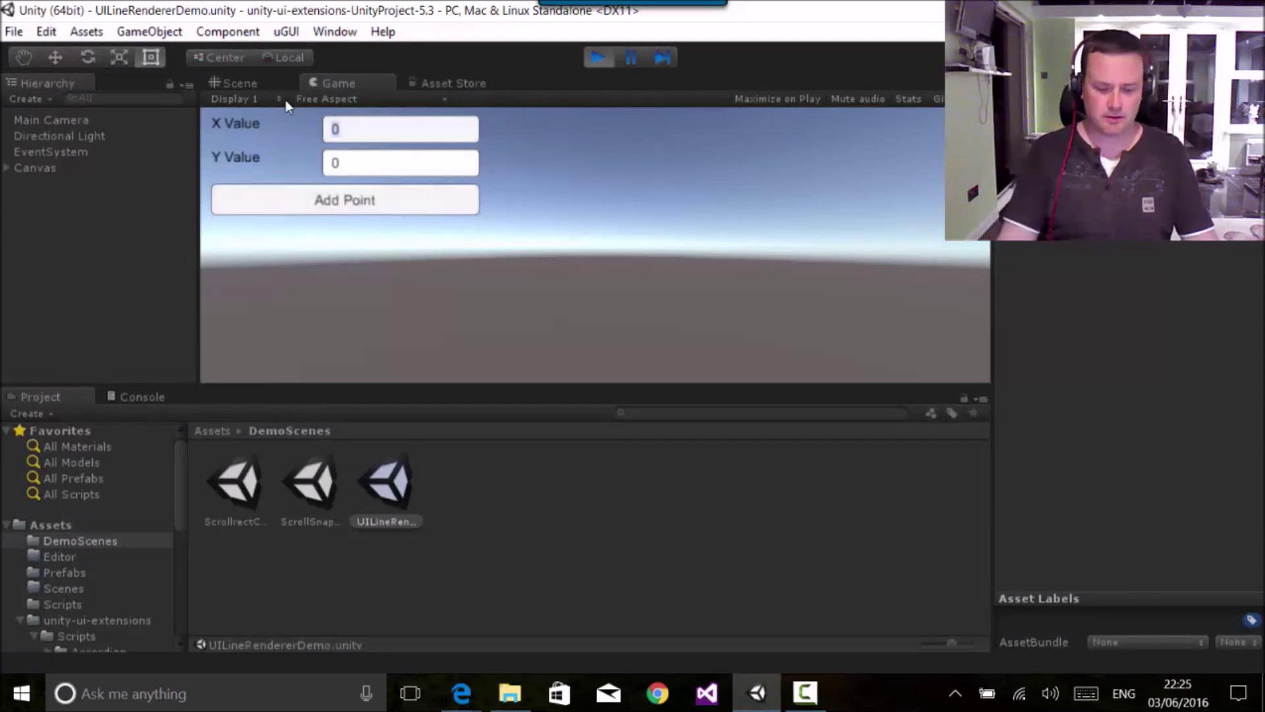
- Add line points at (100,0), (100,100) and (0,100) to draw a white bracket
click(359, 132)
text(100)
click(350, 205)
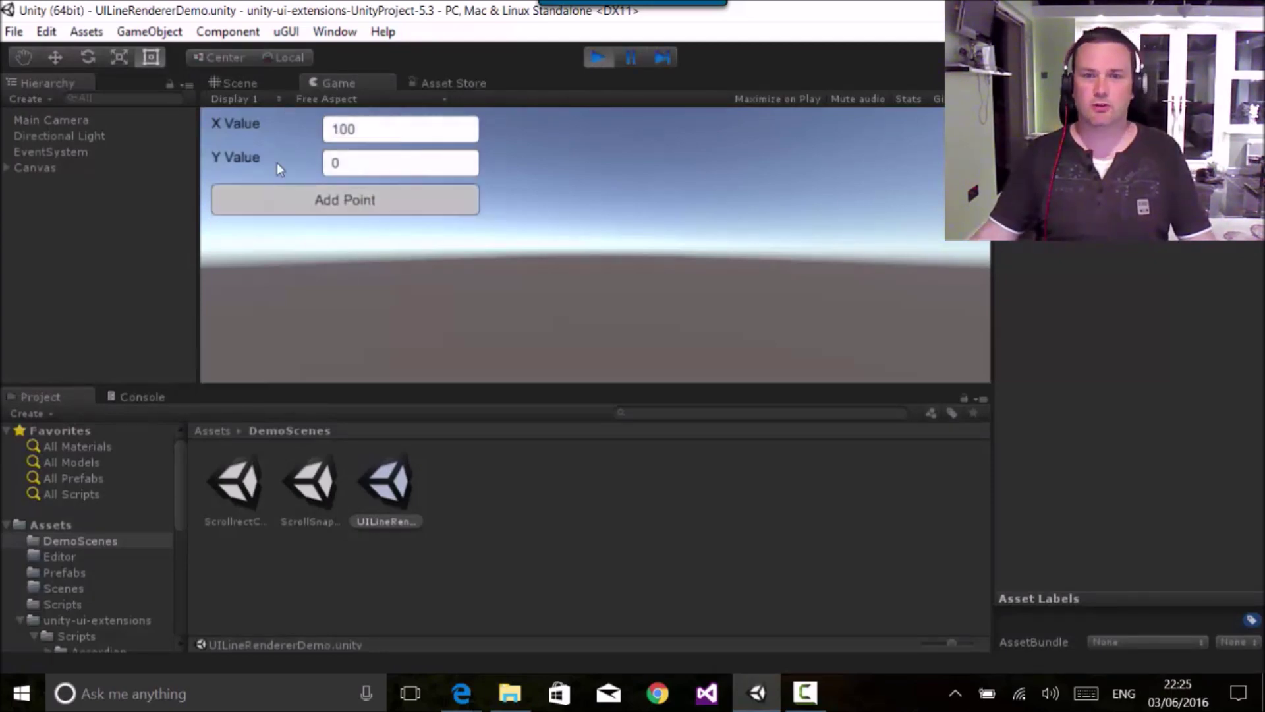
click(353, 163)
text(100)
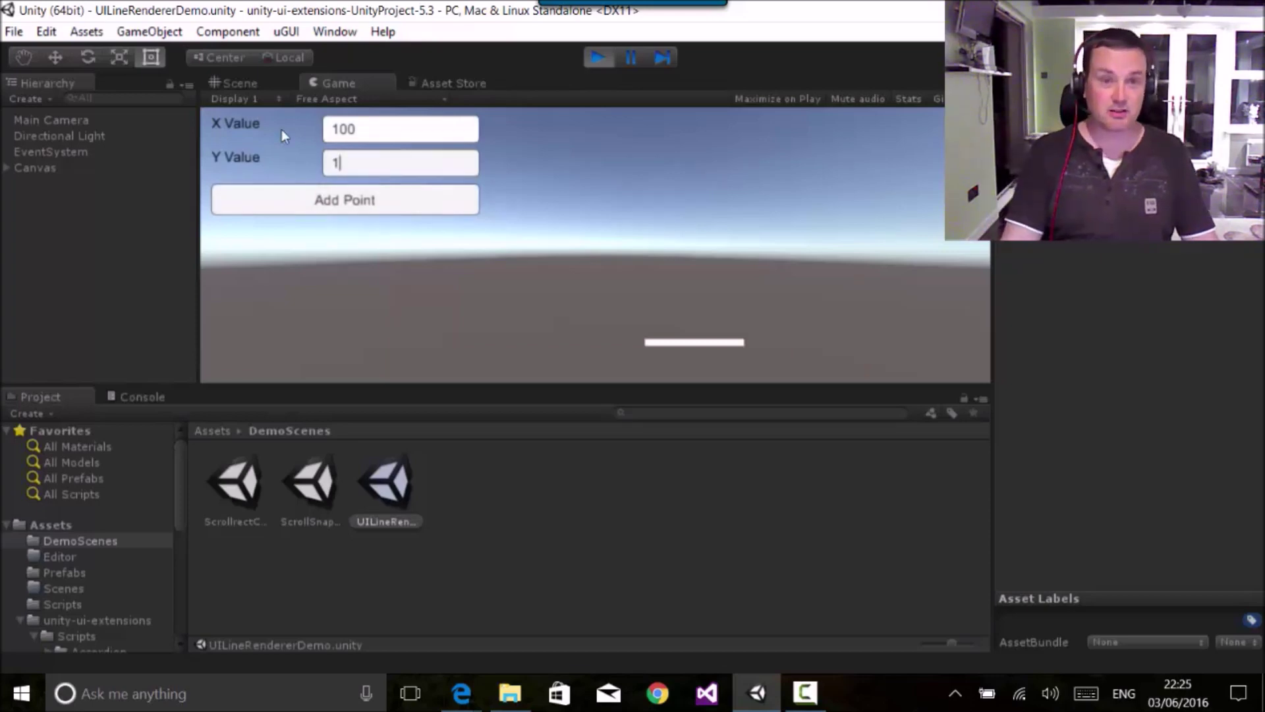
click(336, 215)
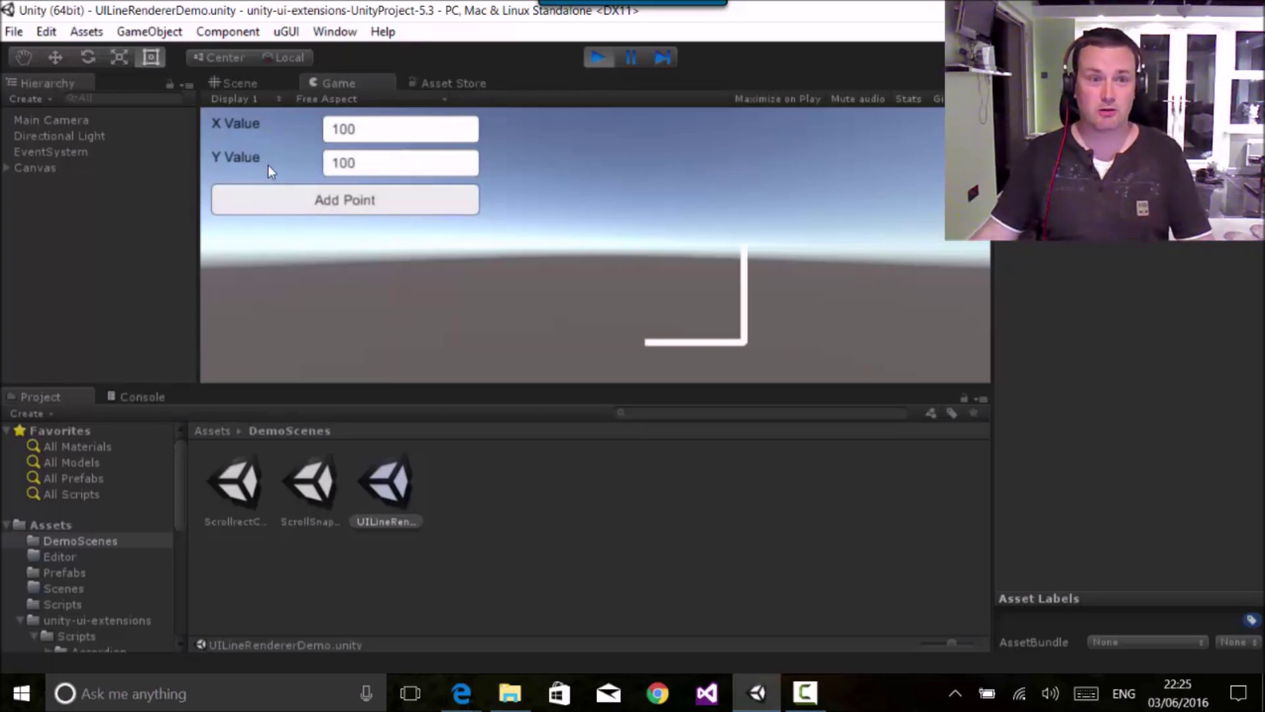
click(396, 132)
text(0)
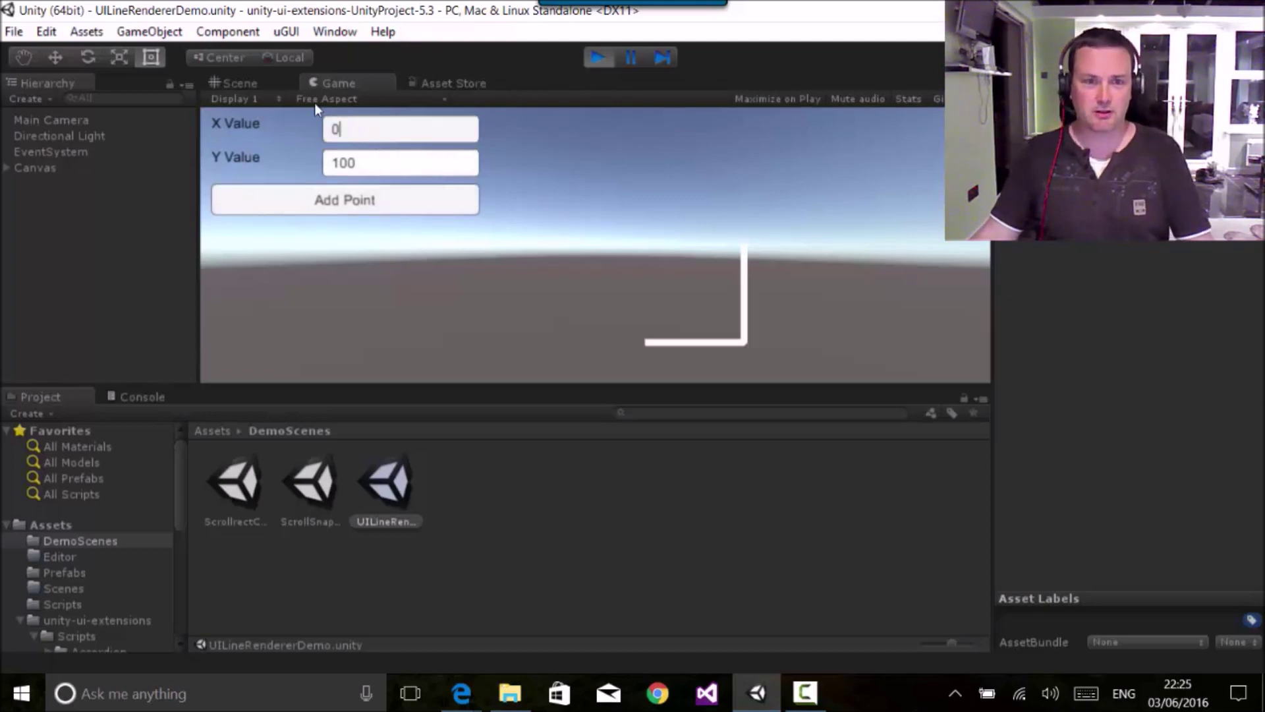
click(260, 210)
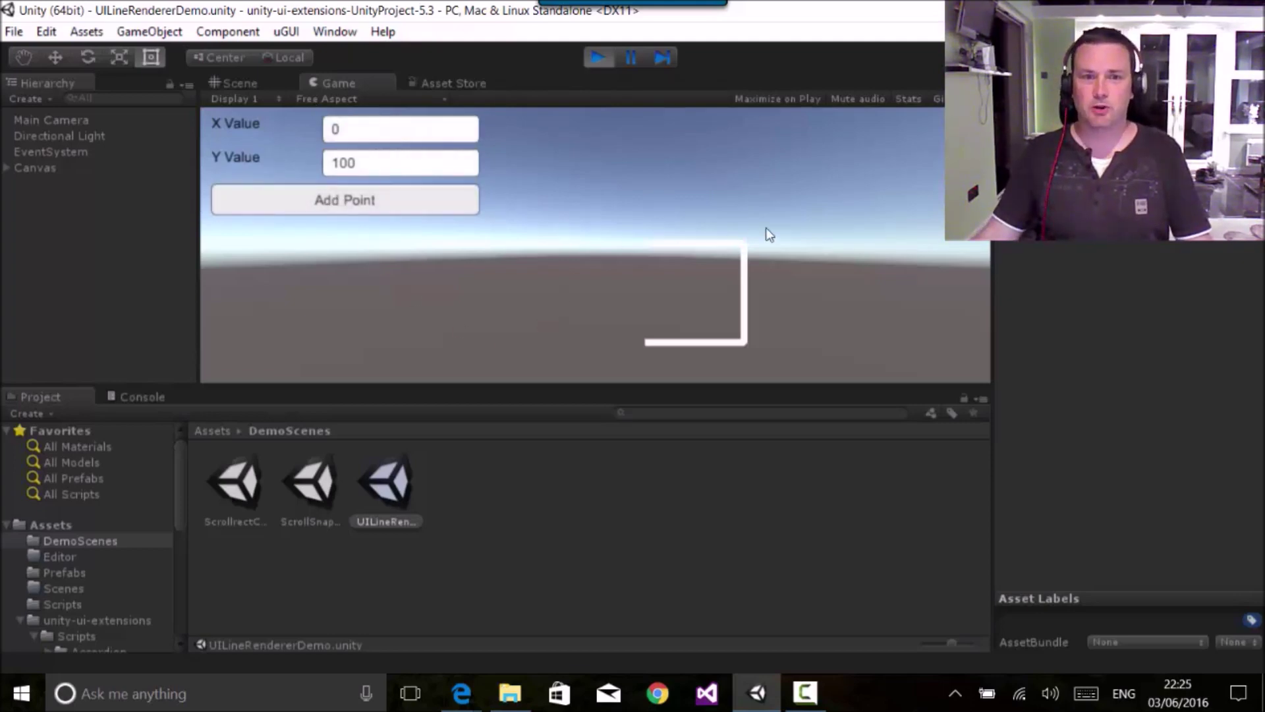
- Select UI LineRenderer under Canvas and inspect its list of four line points
click(7, 168)
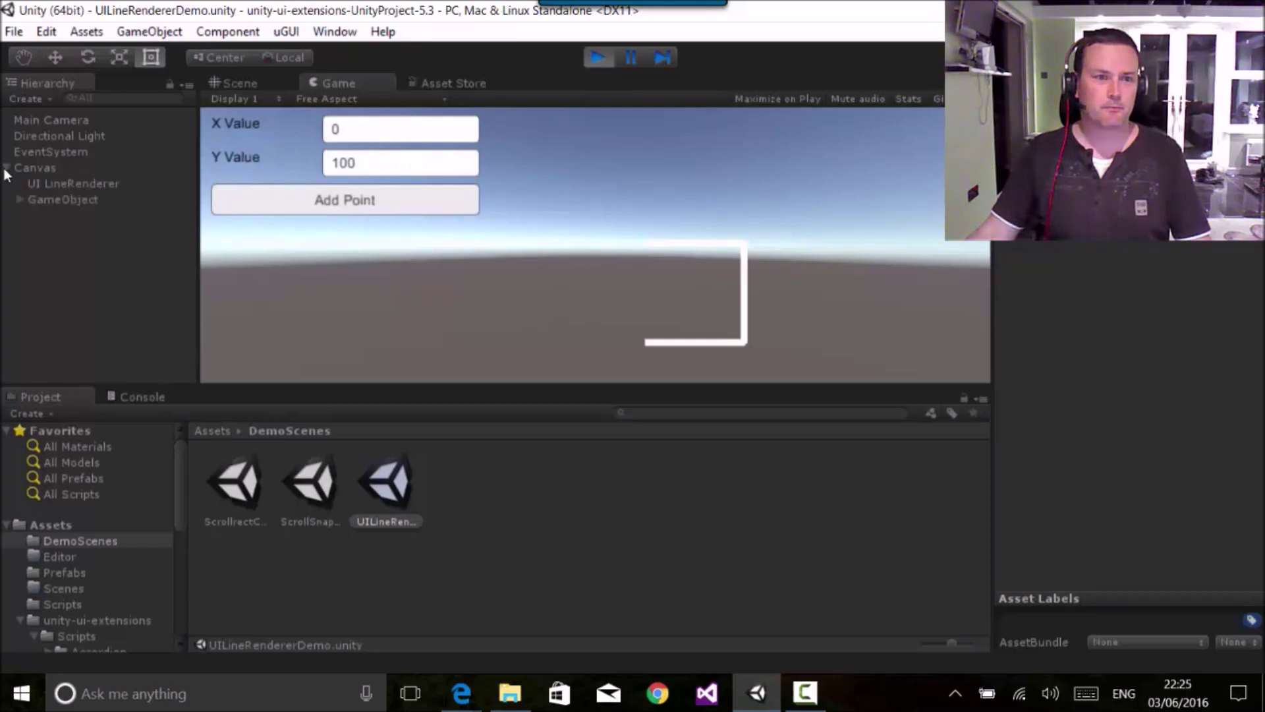
click(70, 184)
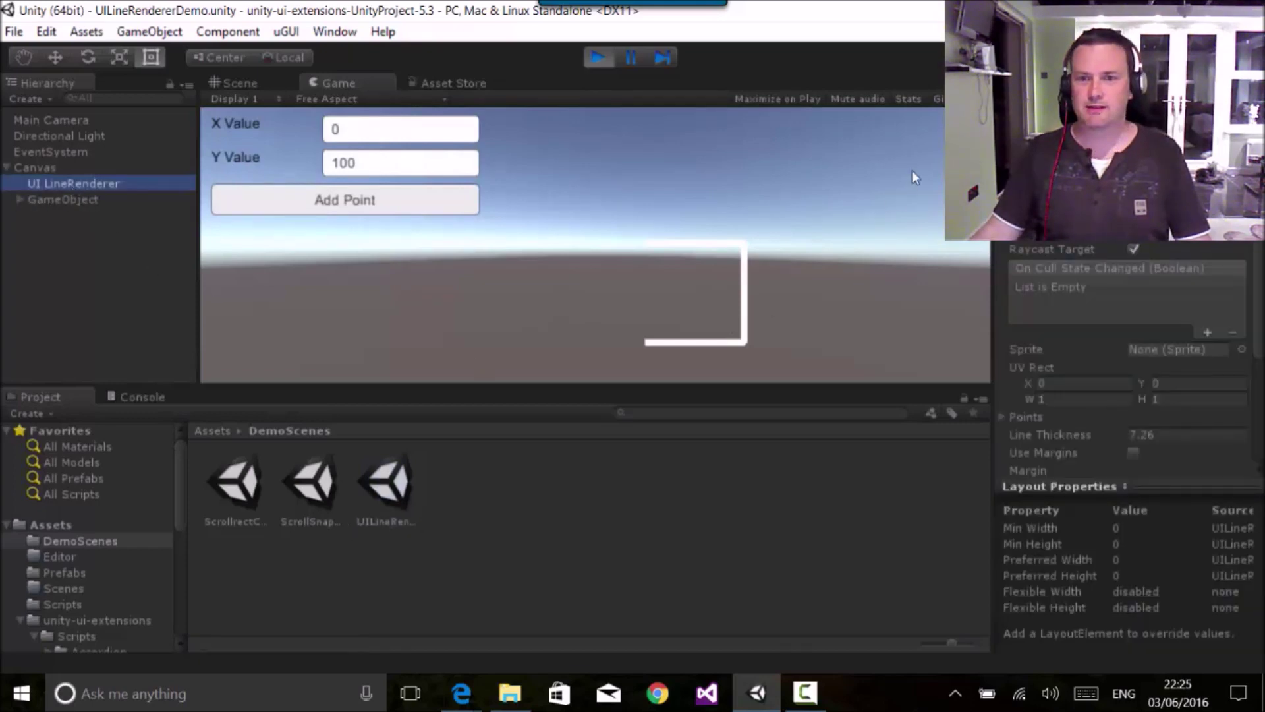
click(1162, 488)
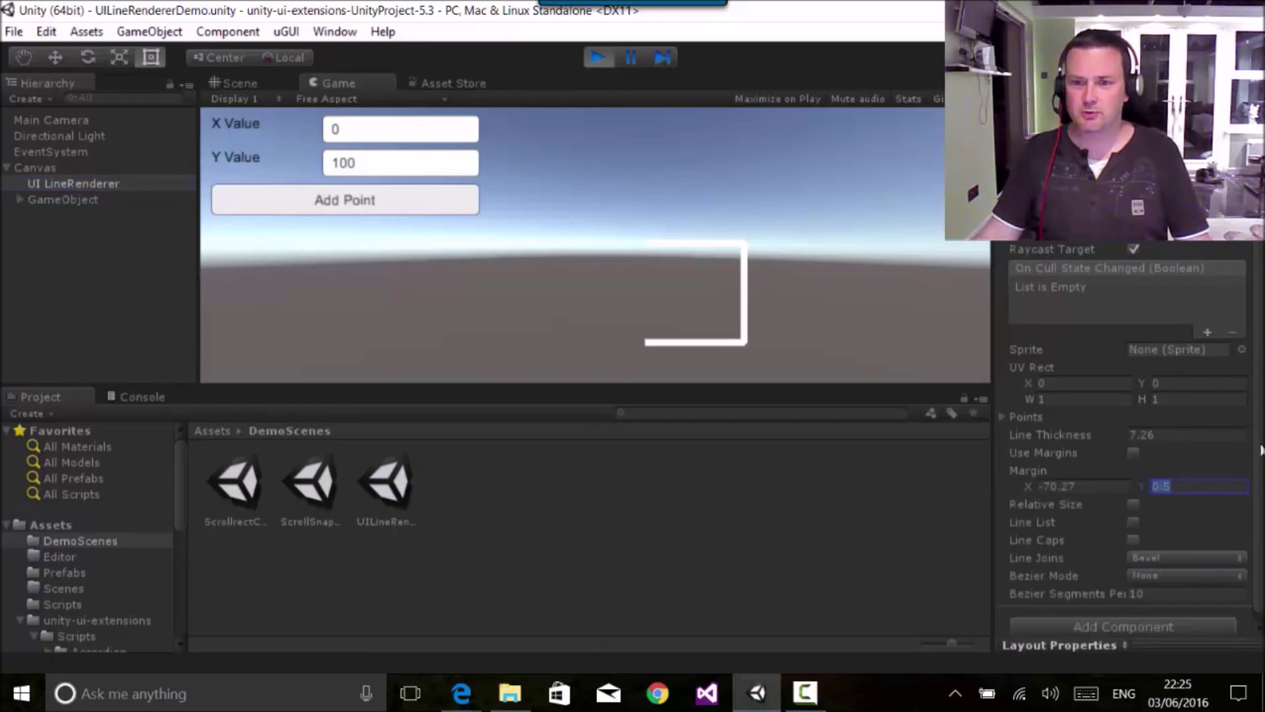
click(1003, 416)
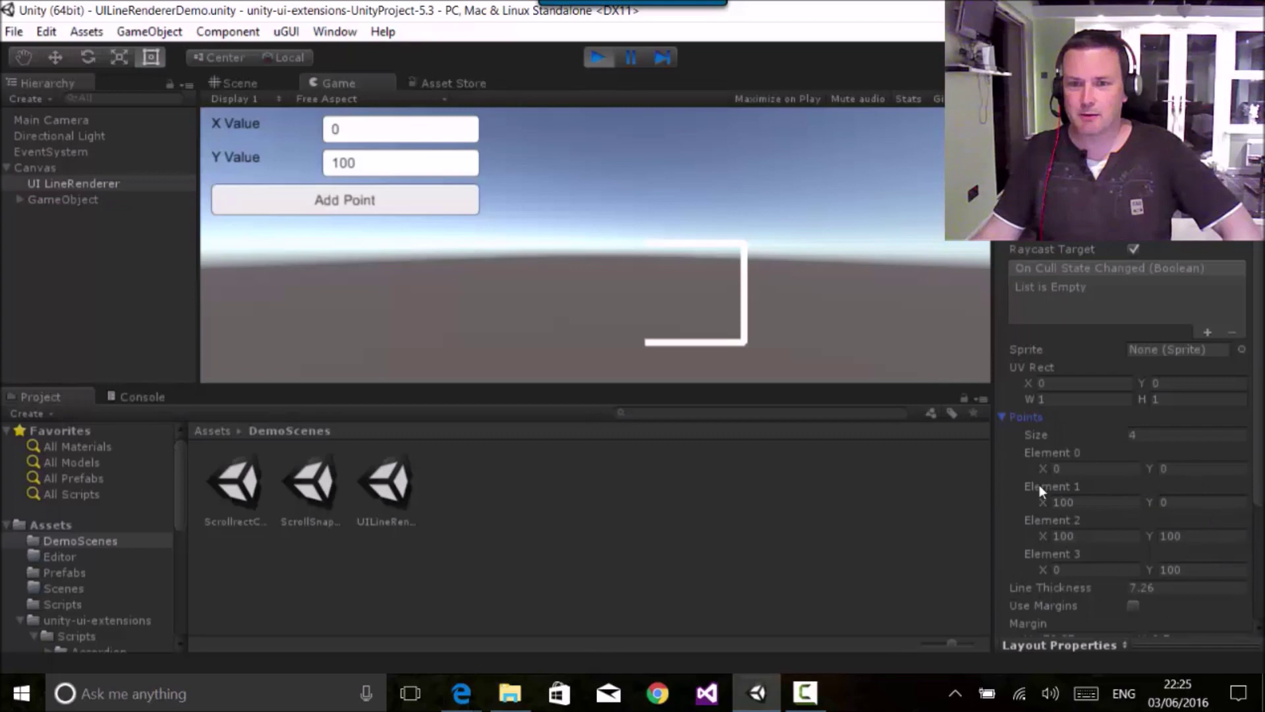
click(1002, 418)
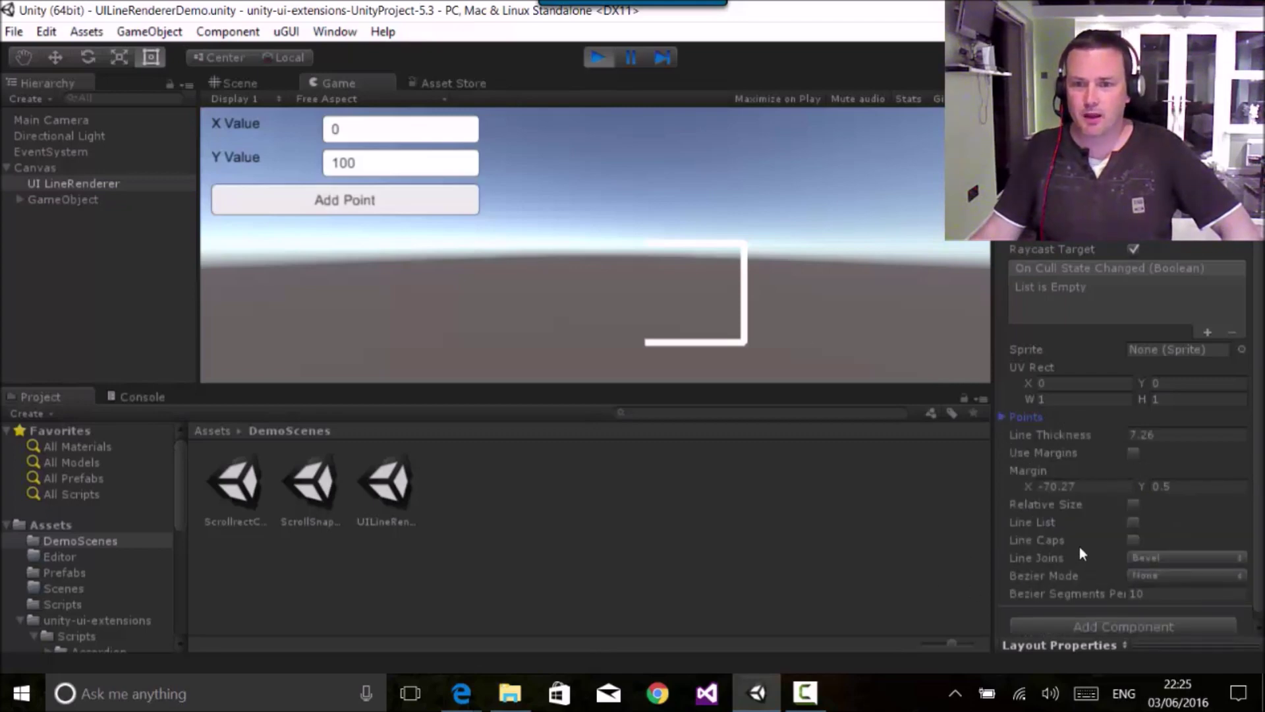
- Try Relative Size and Line List on the line, then turn both back off
click(1134, 505)
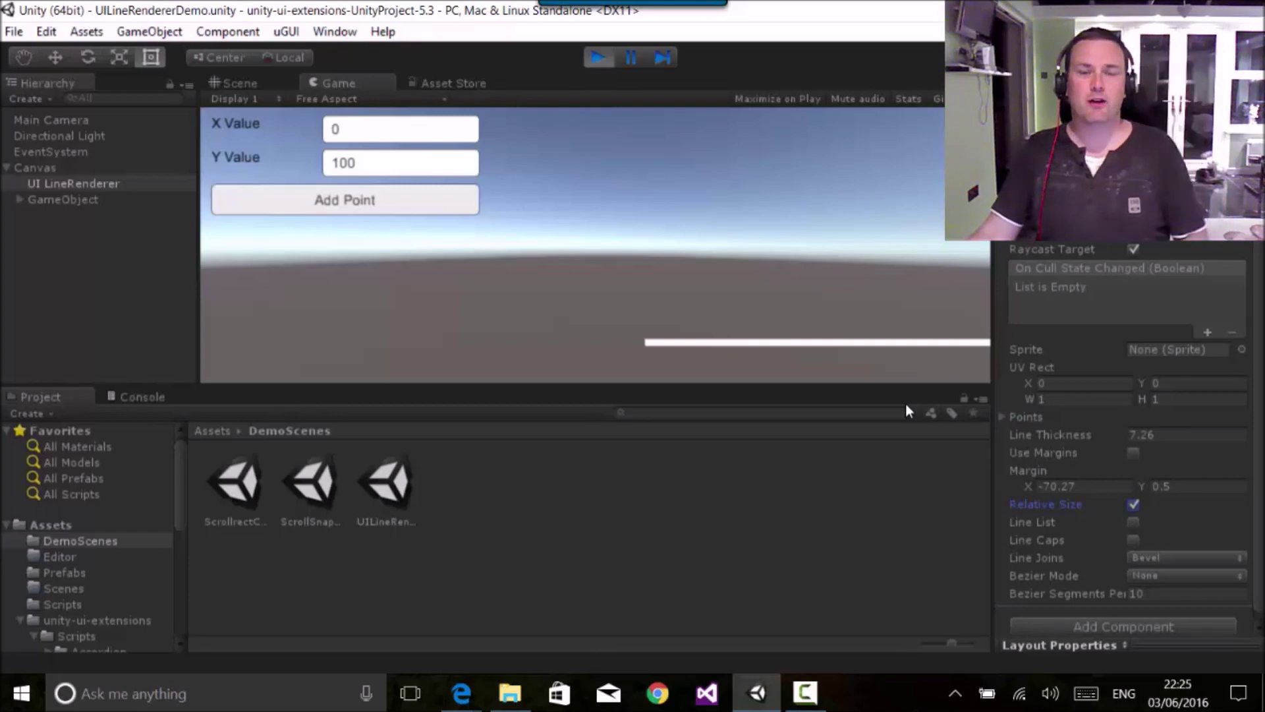
key(space)
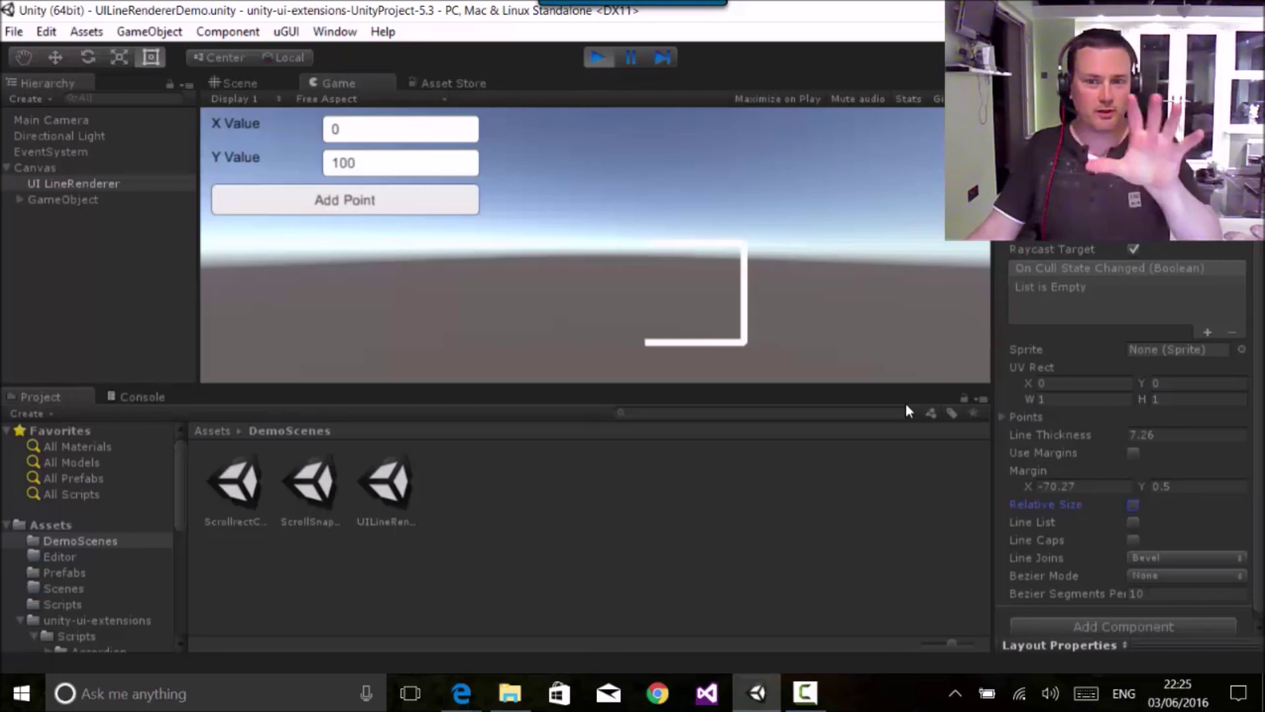
click(1132, 522)
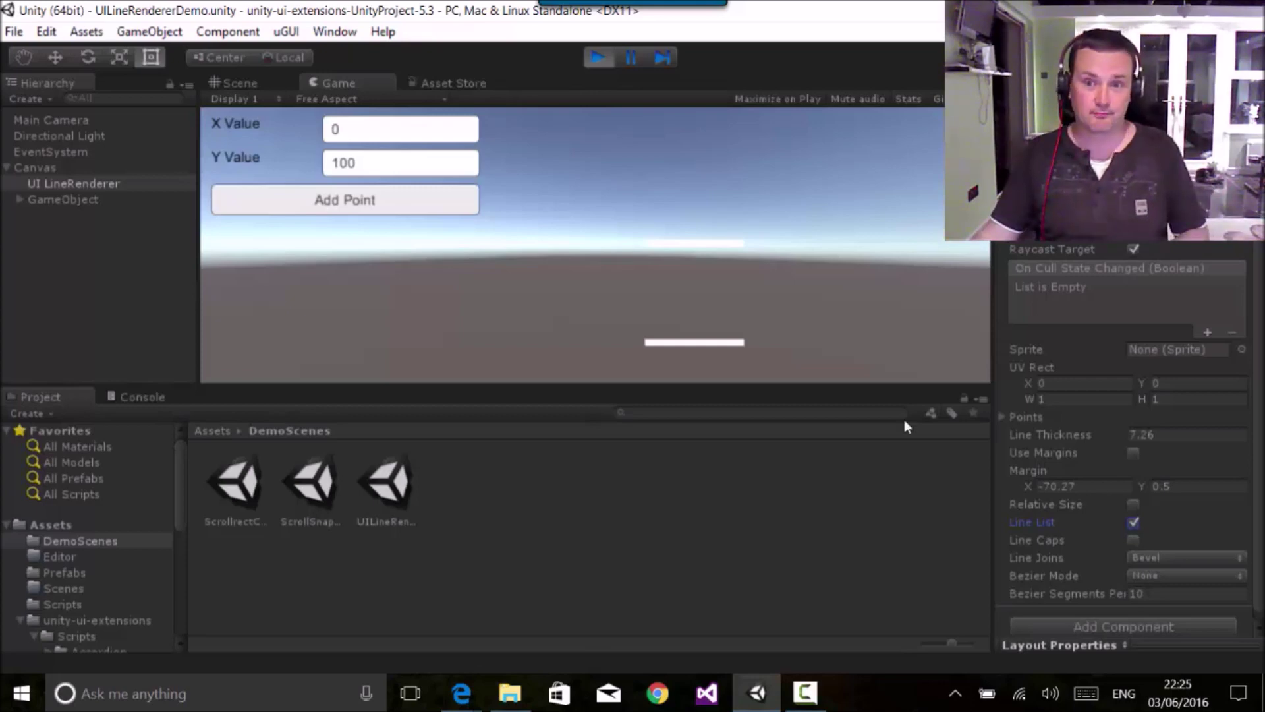
click(1132, 522)
- Enable Line Caps and set Line Joins to Miter for squared-off bracket corners
click(1132, 539)
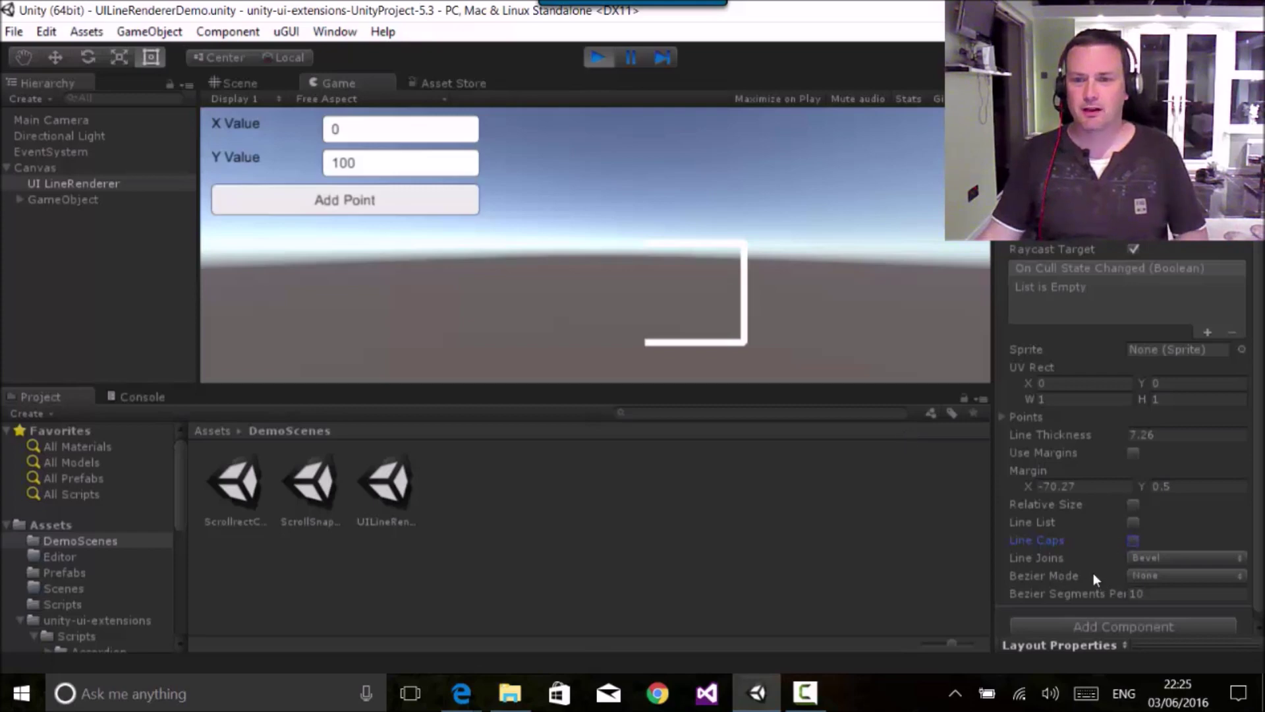
click(1169, 564)
key(Down)
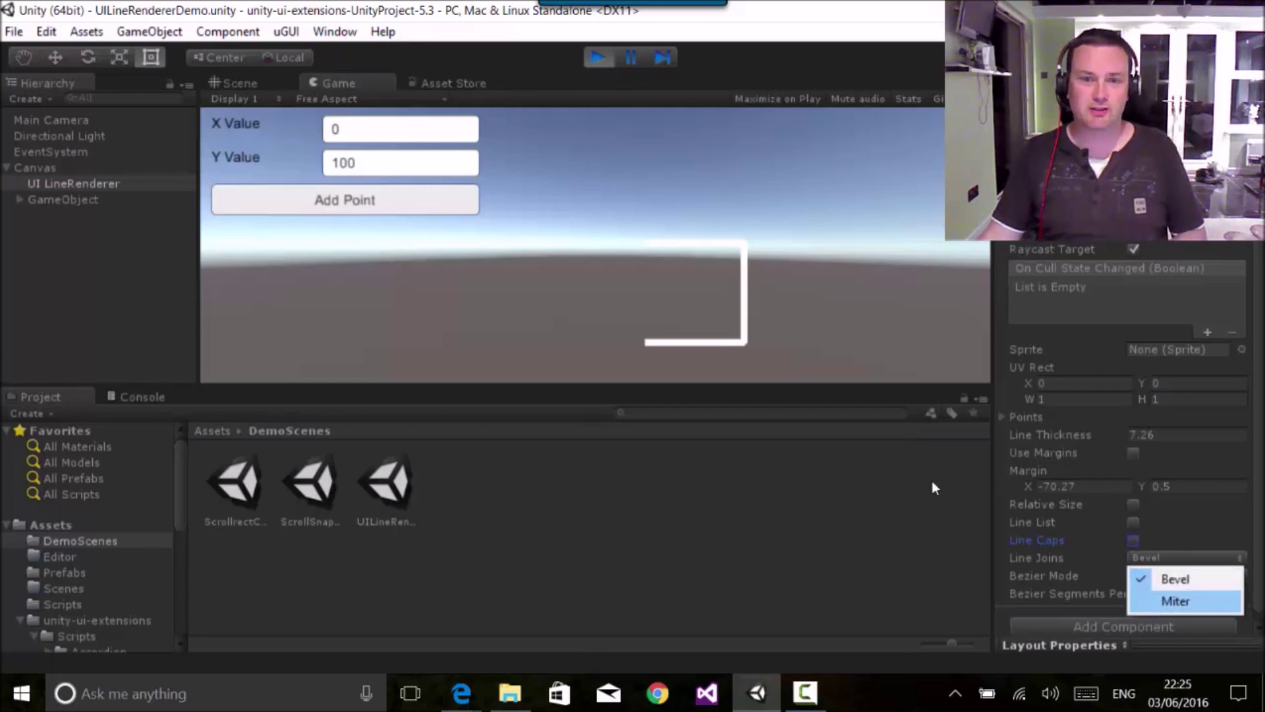
key(Return)
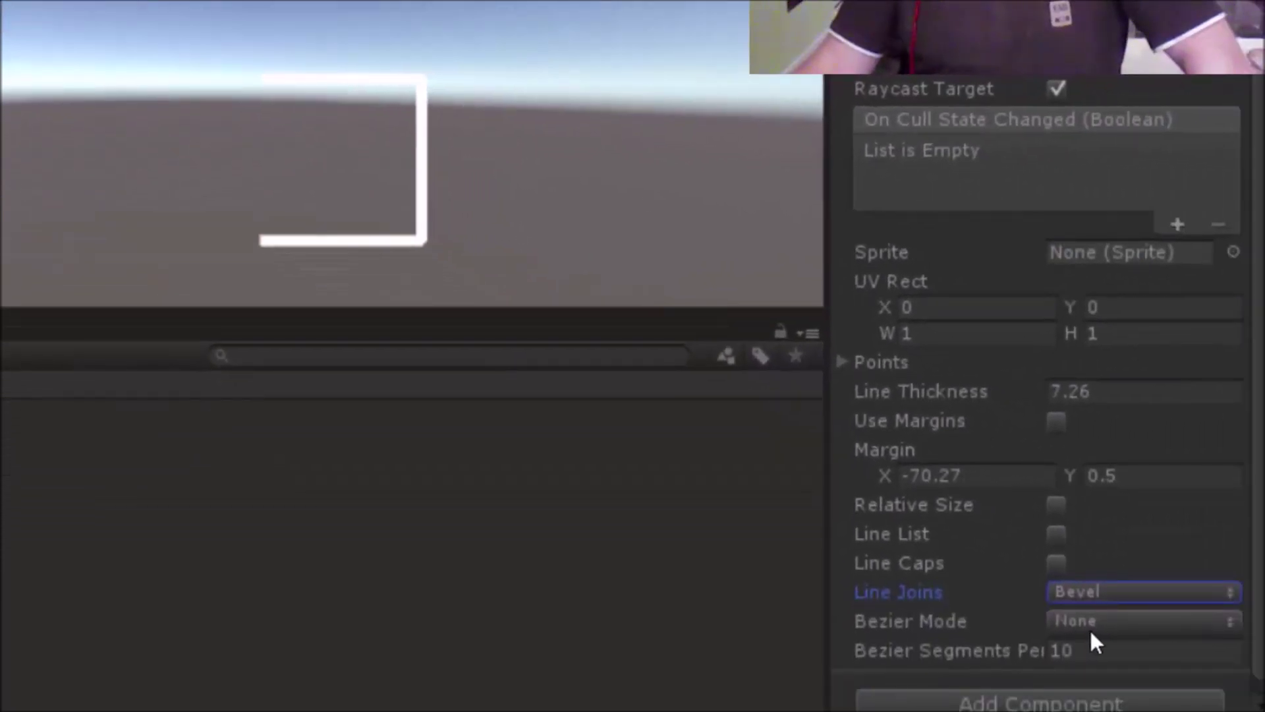
- Try the Quick and then Basic Bezier modes to curve the bracket line
click(1089, 625)
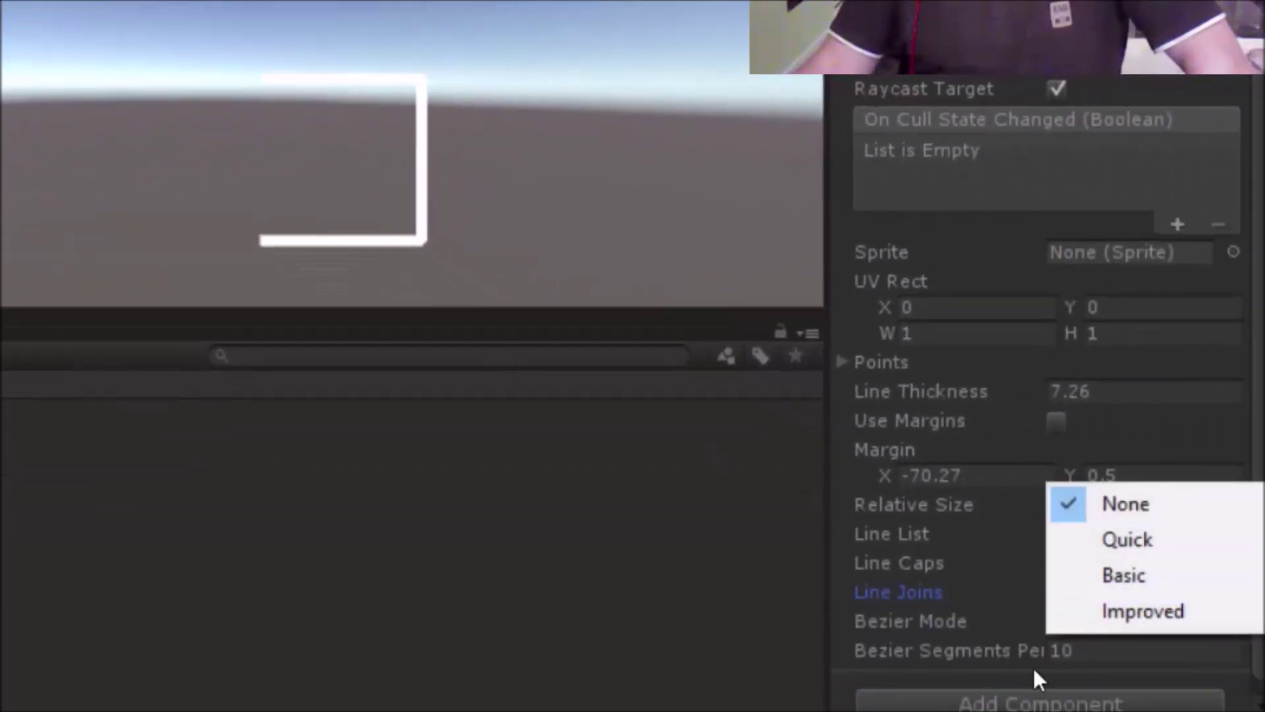
click(1109, 546)
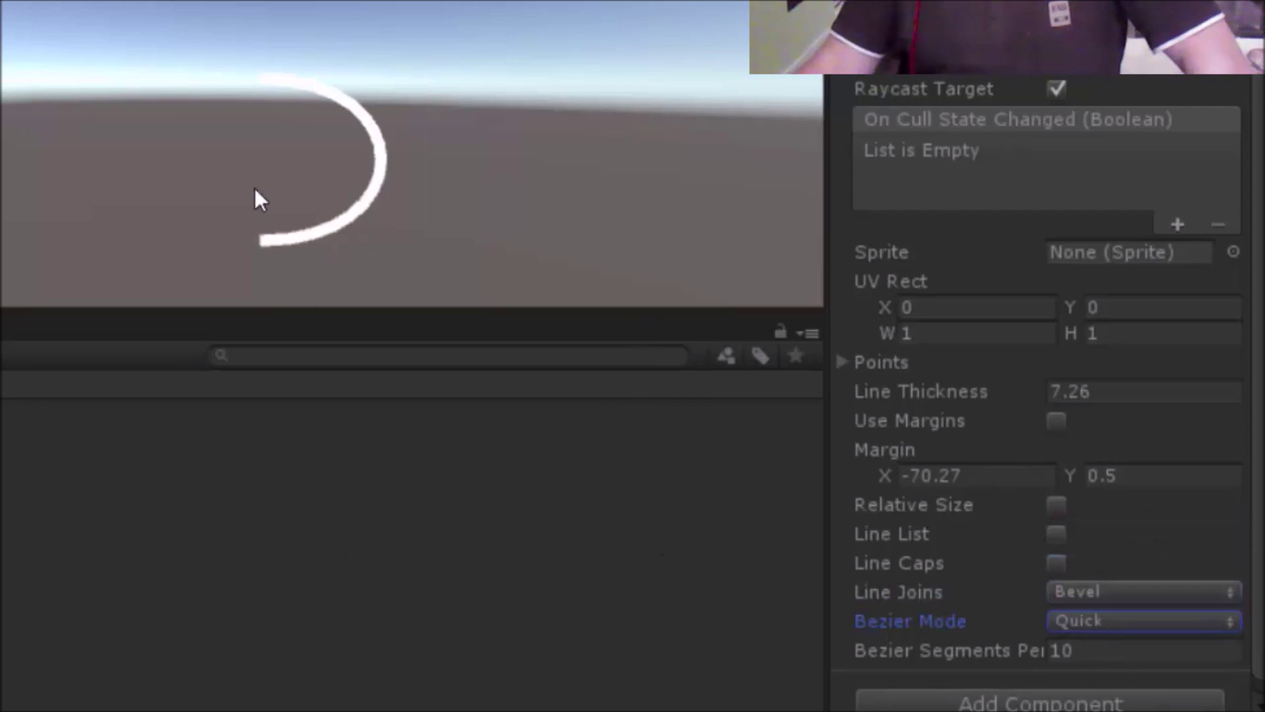
click(1140, 626)
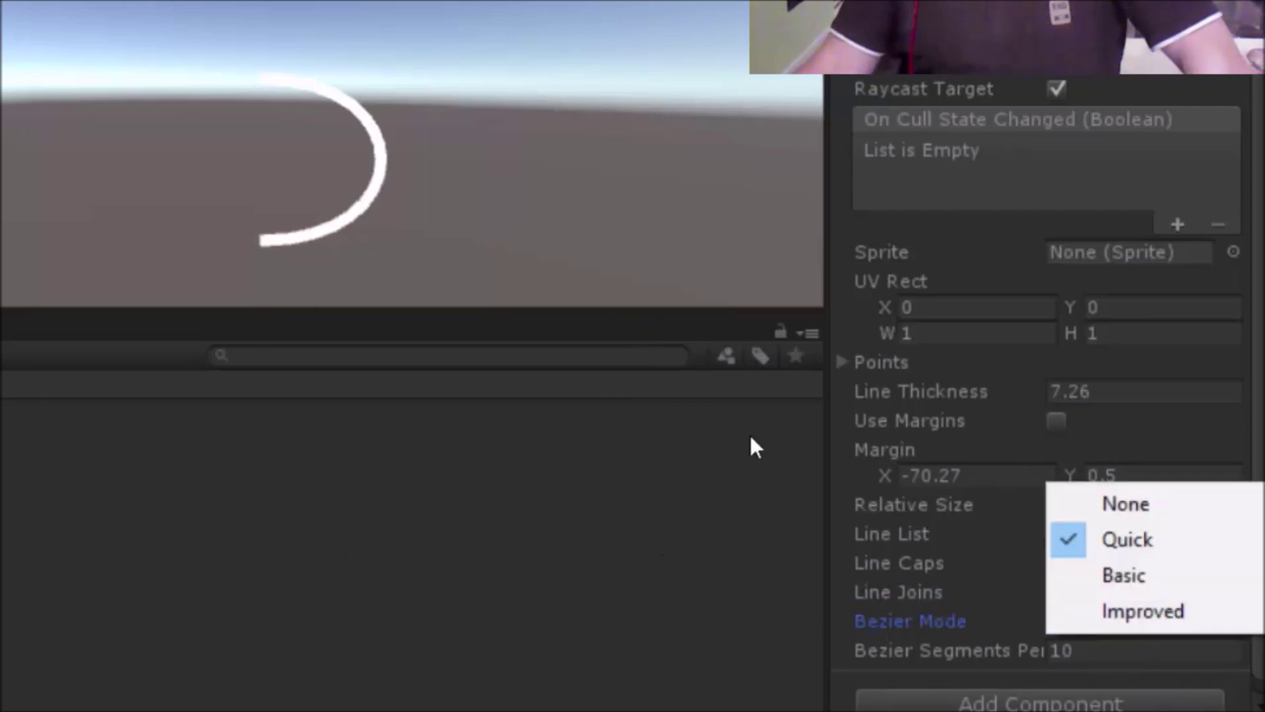
click(1130, 581)
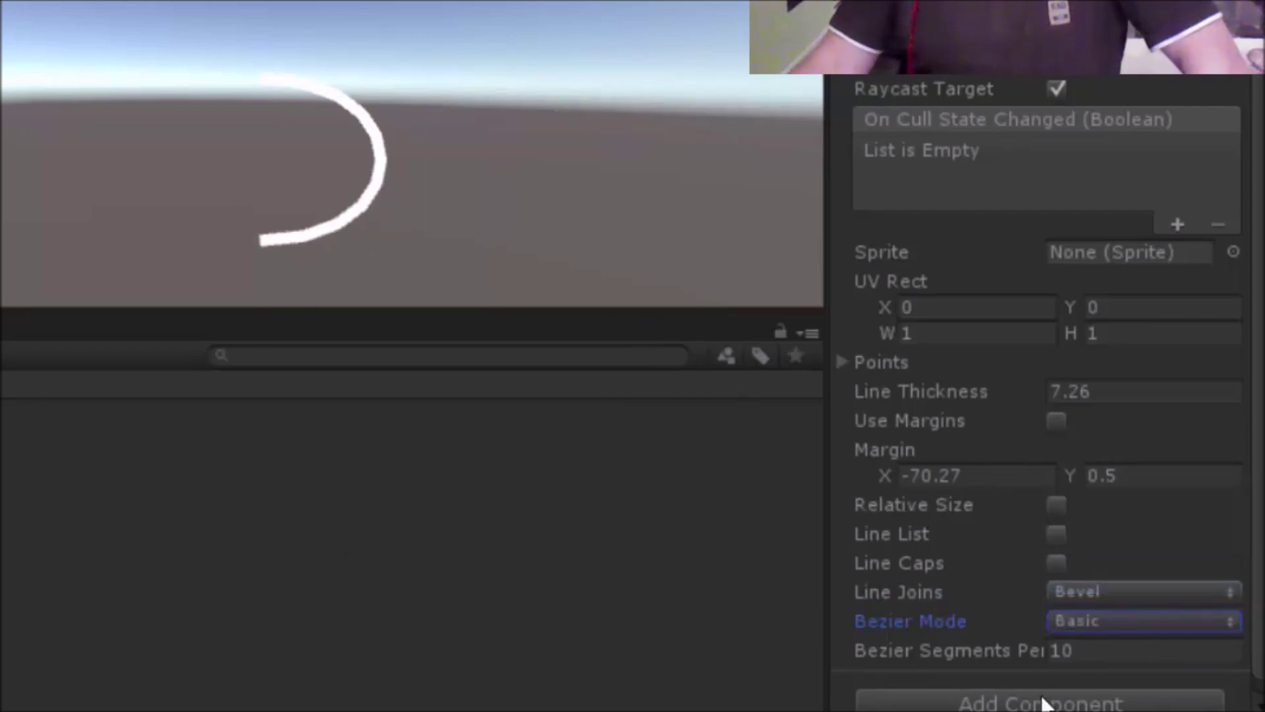
- Set Bezier Segments Per Curve to 9 and switch Bezier Mode to Improved
click(1048, 651)
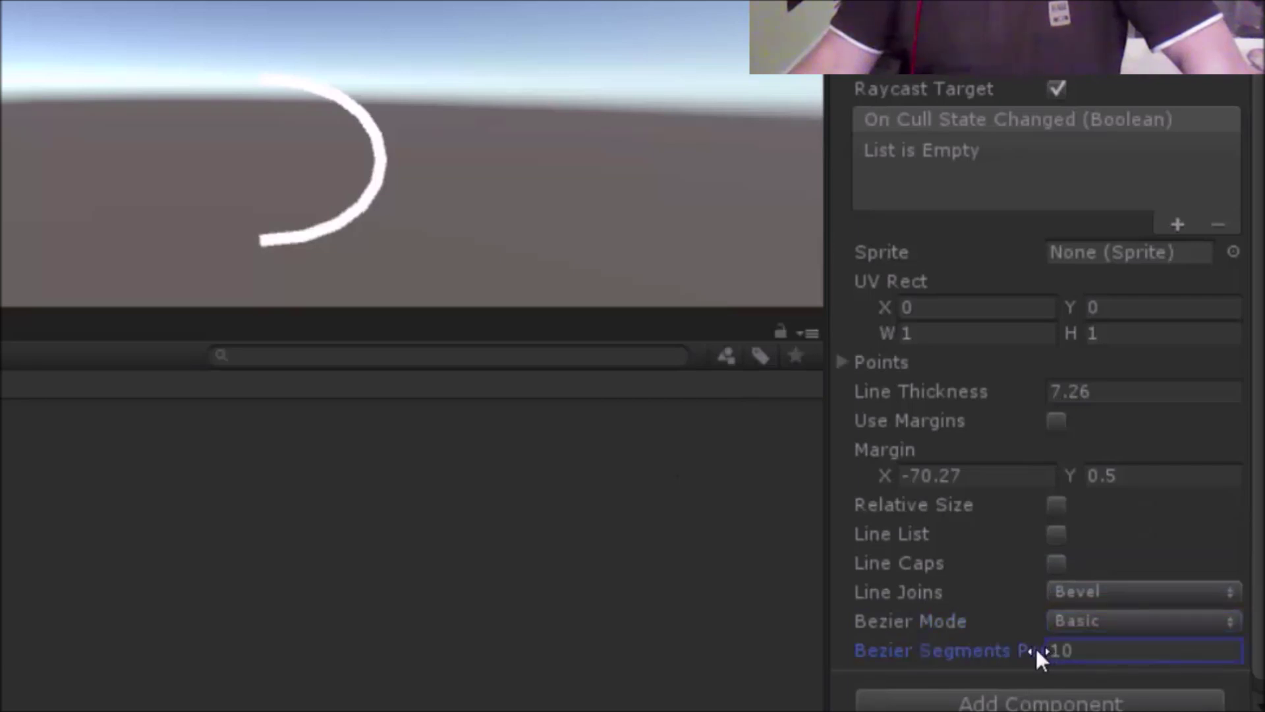
drag(1035, 647, 1165, 649)
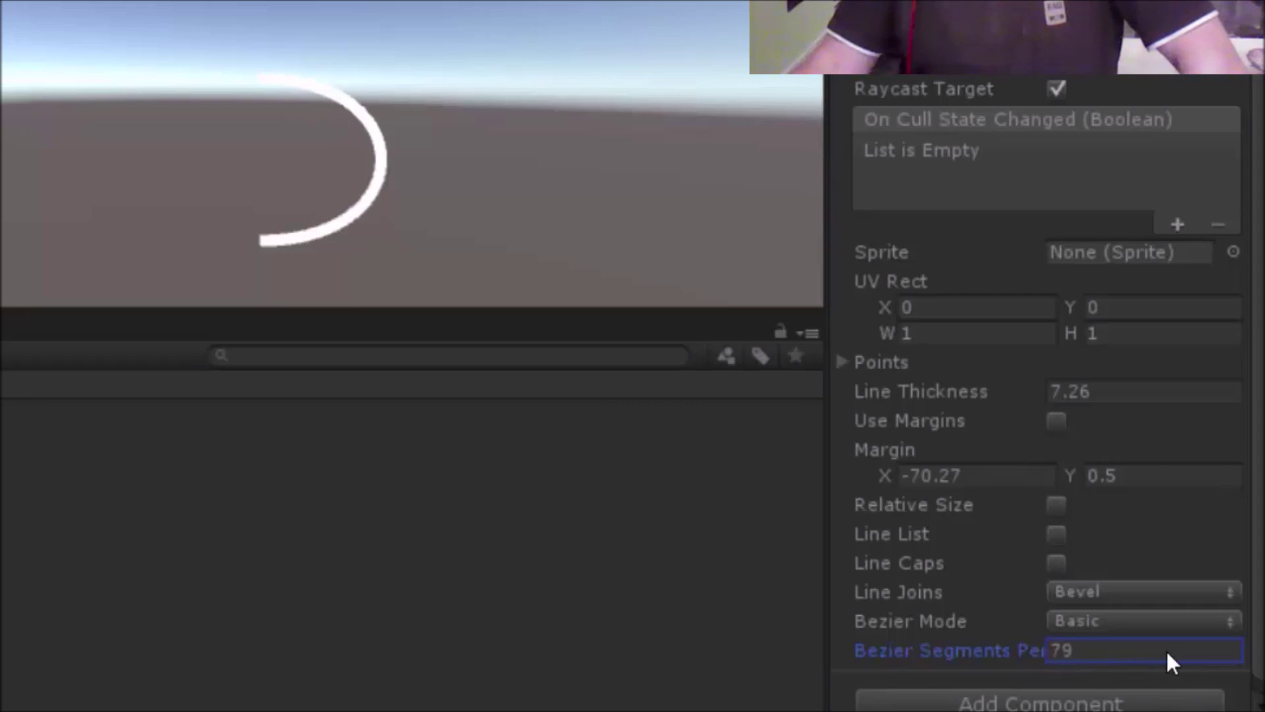
key(BackSpace)
key(BackSpace)
text(9)
click(1108, 621)
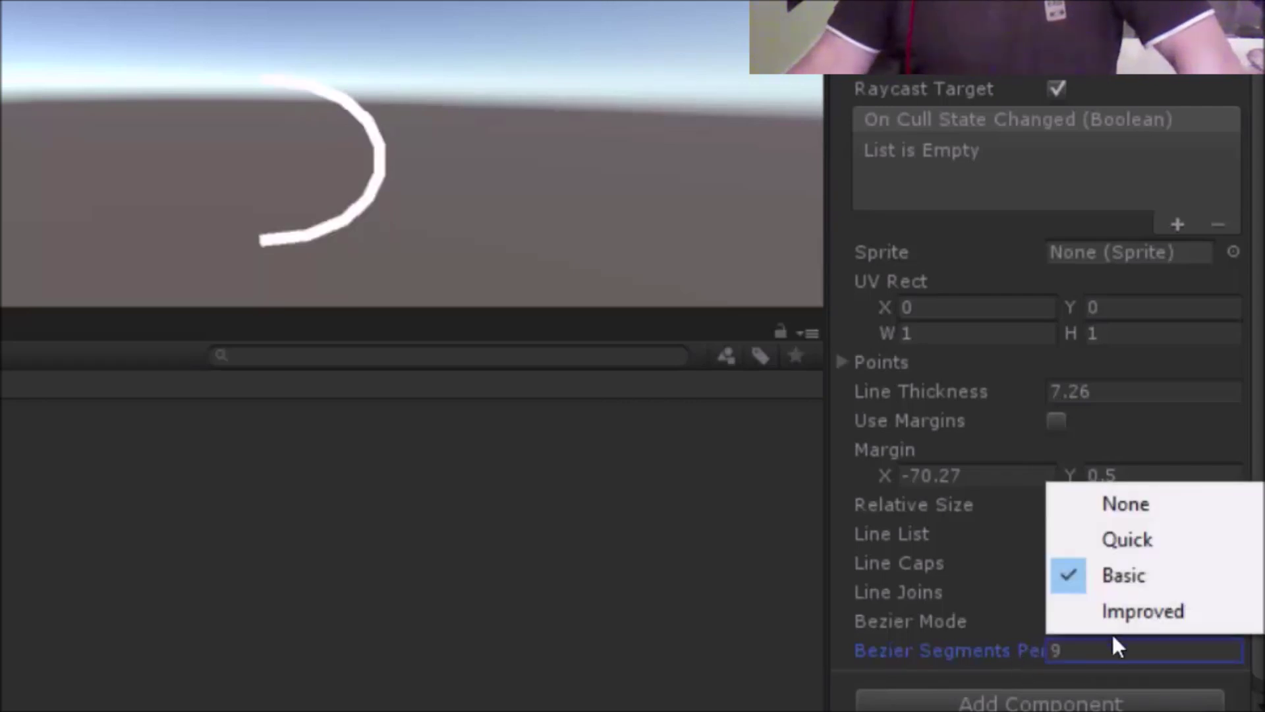
click(1120, 612)
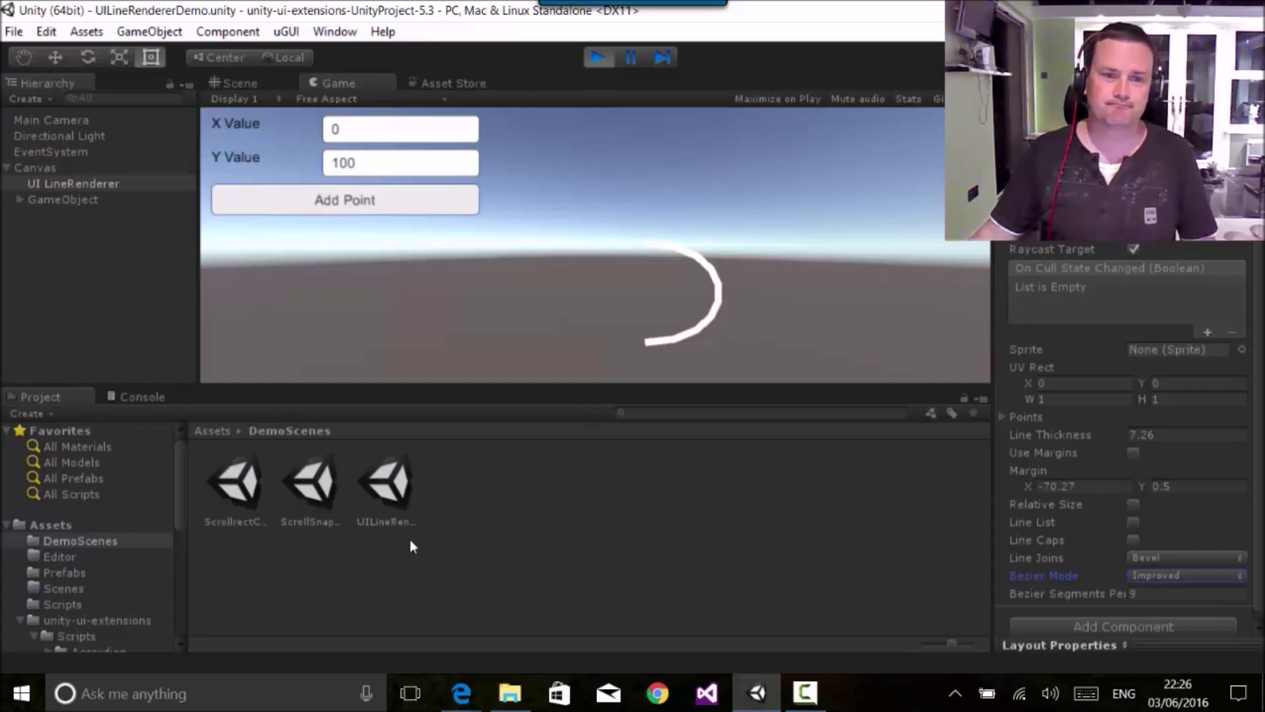
- Open the ScrollSnapTests scene and run it with Maximize on Play enabled
double_click(320, 488)
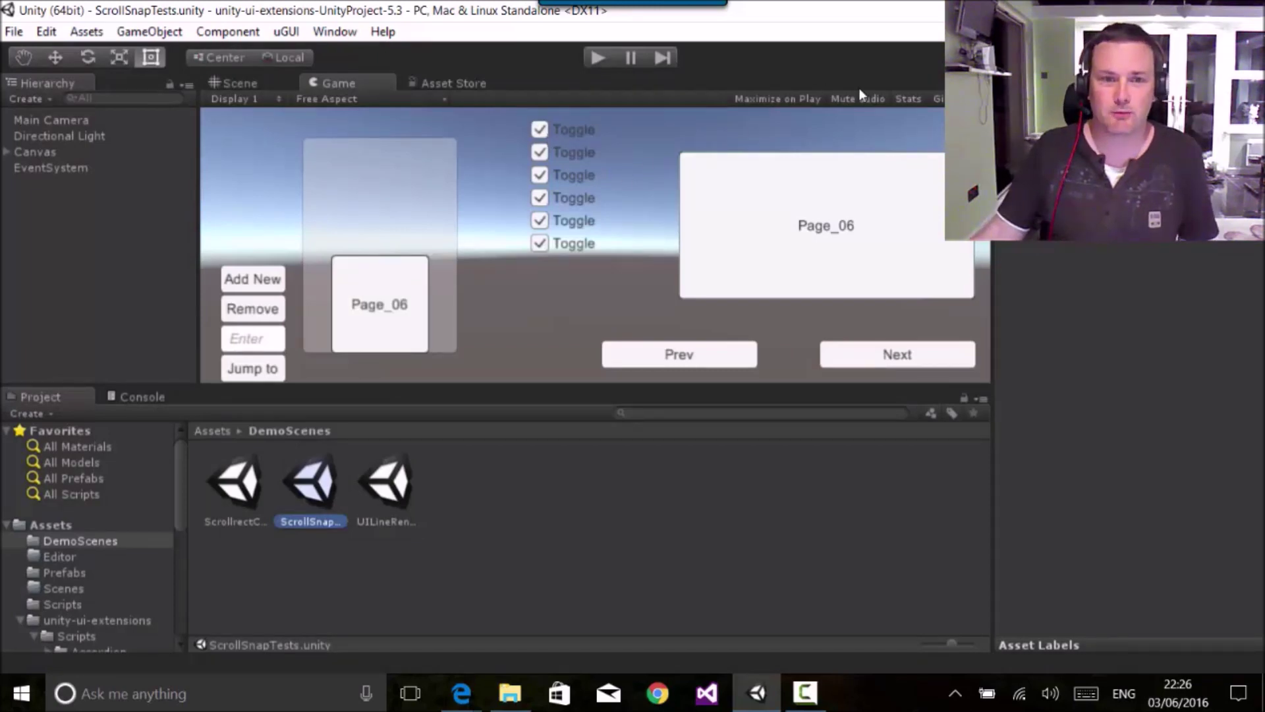
click(784, 100)
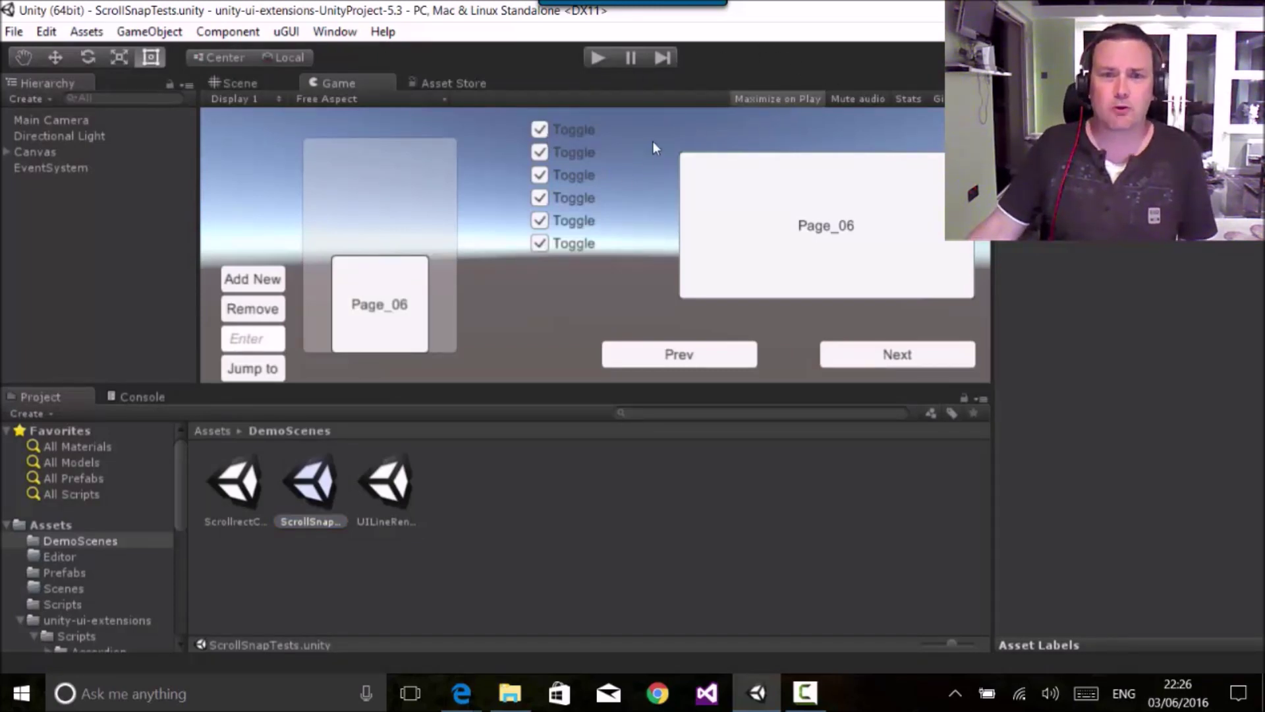
click(596, 61)
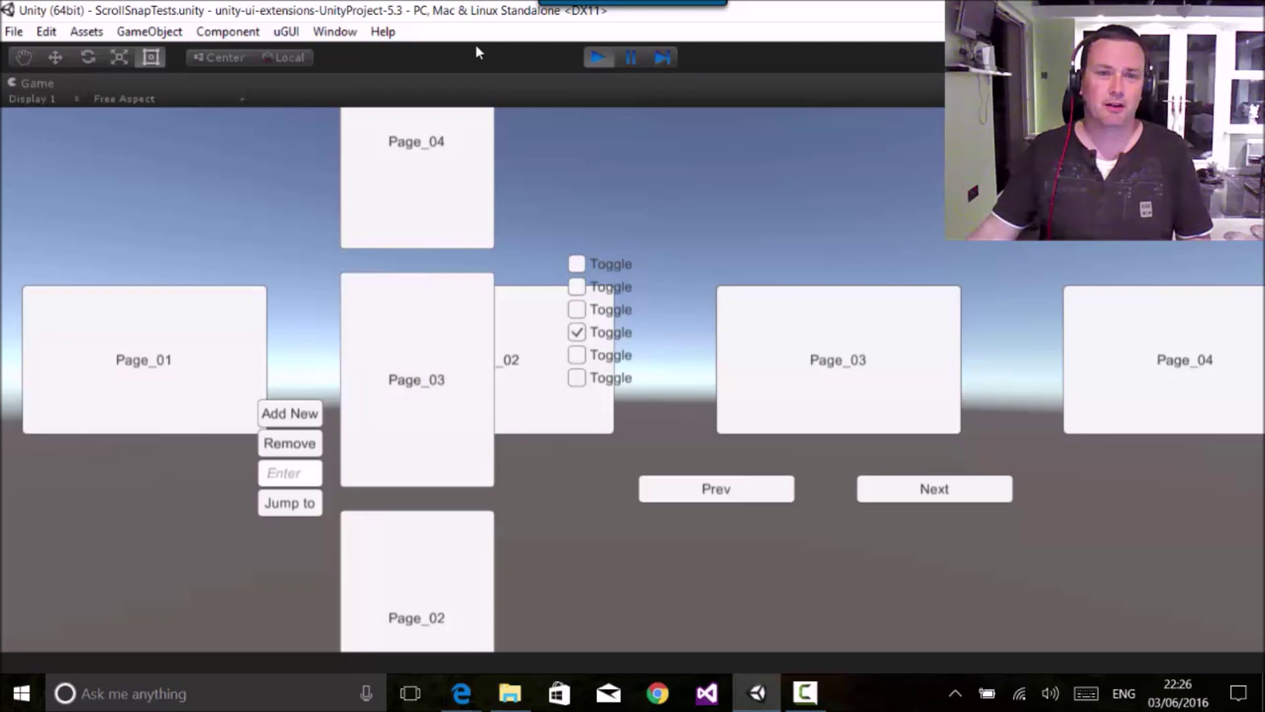
- Swipe the horizontal carousel through Page_02 and Page_03, then advance it to Page_06
drag(423, 358, 438, 442)
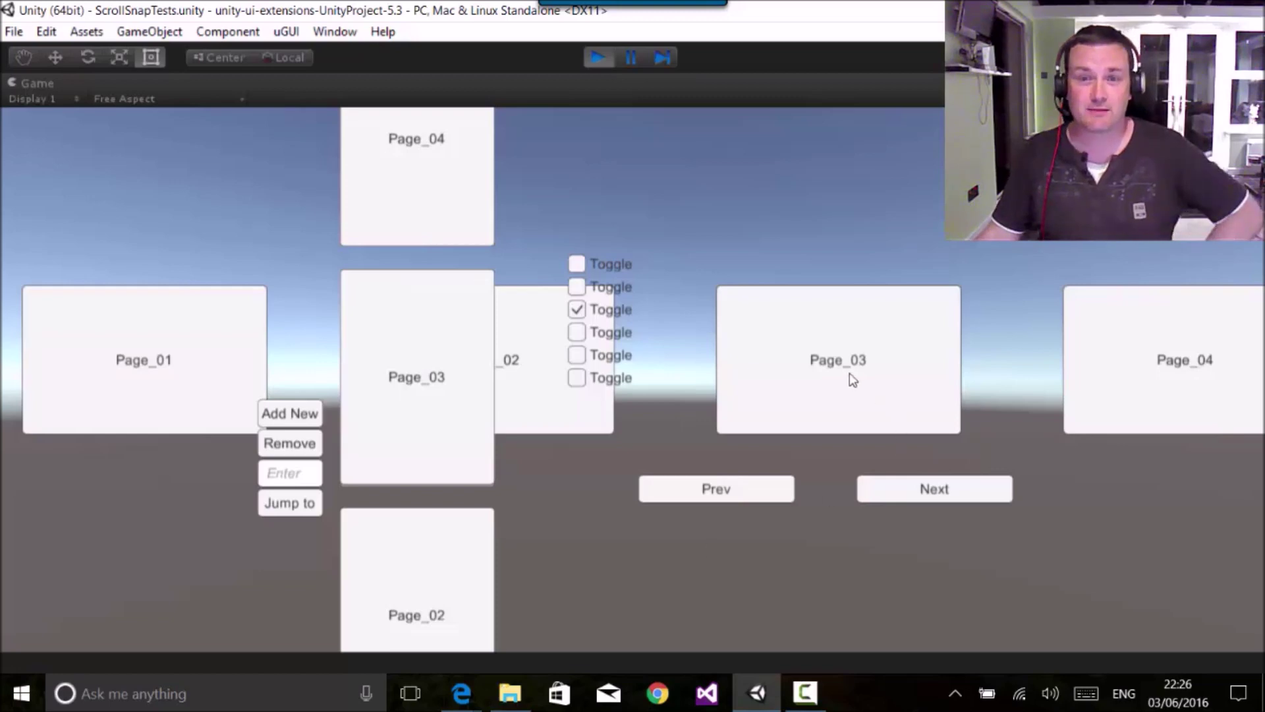
drag(853, 381, 689, 367)
drag(828, 367, 1034, 362)
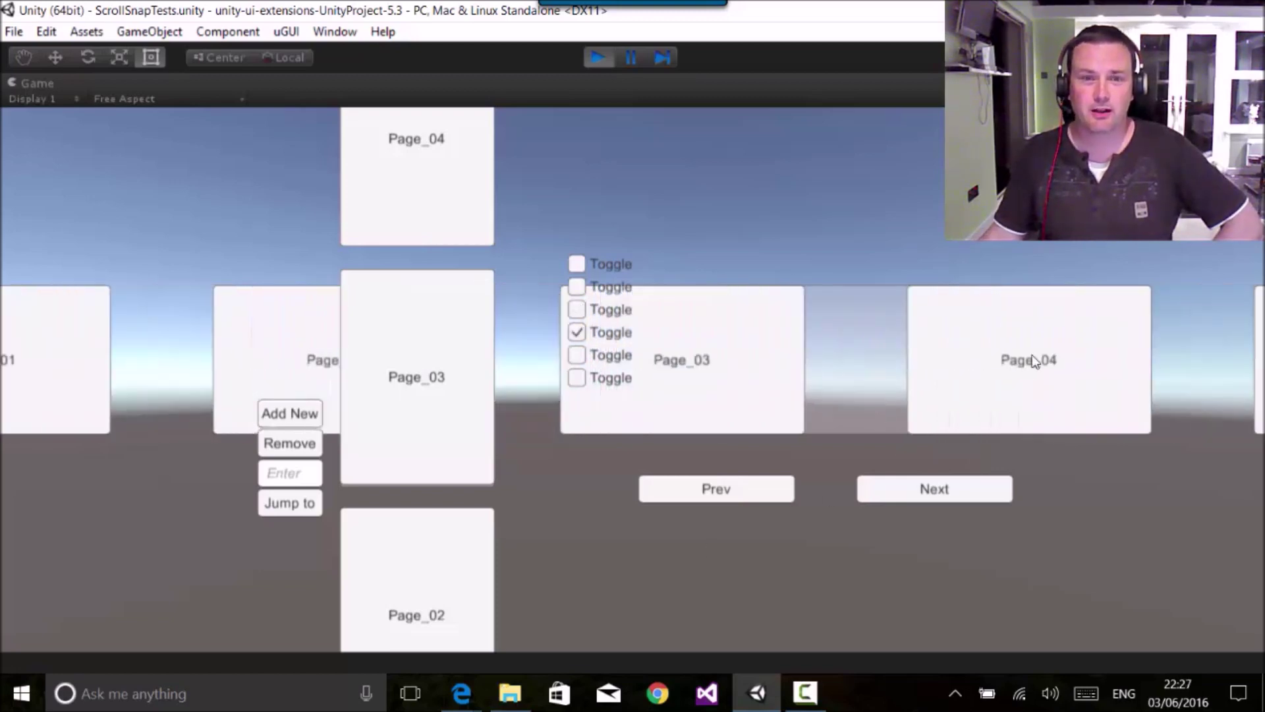
drag(805, 367, 1048, 362)
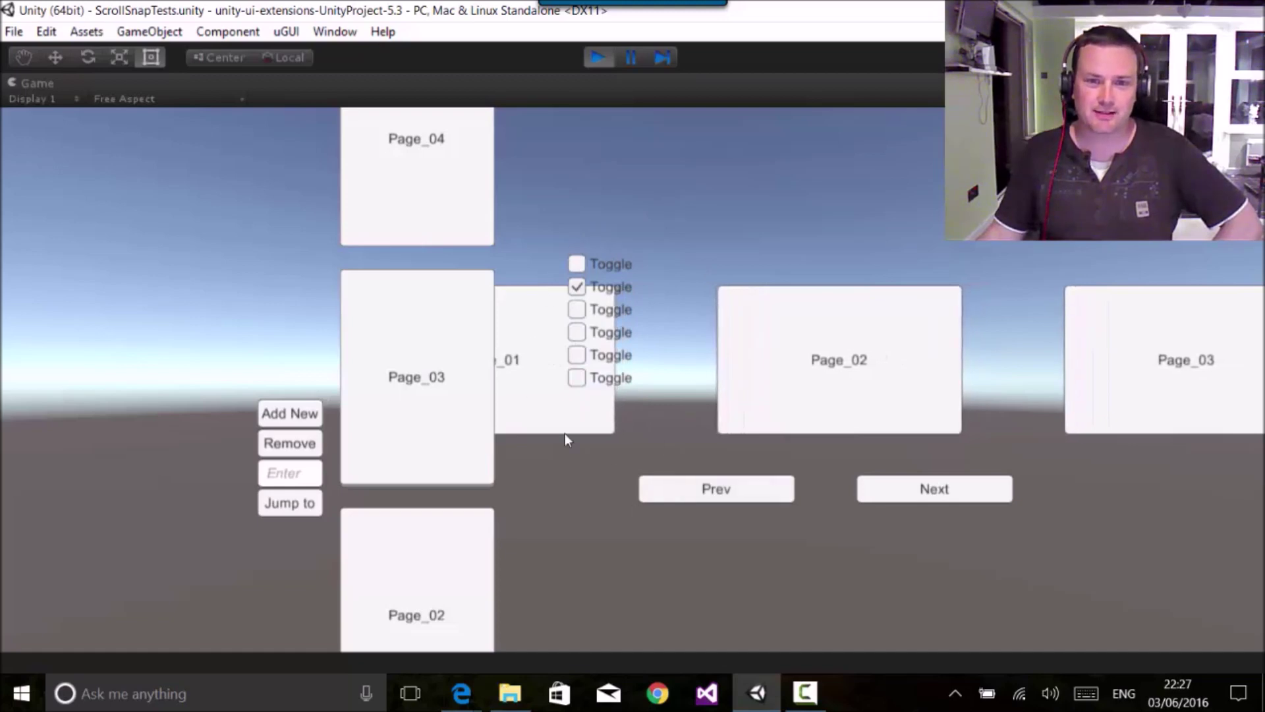
drag(861, 362, 695, 398)
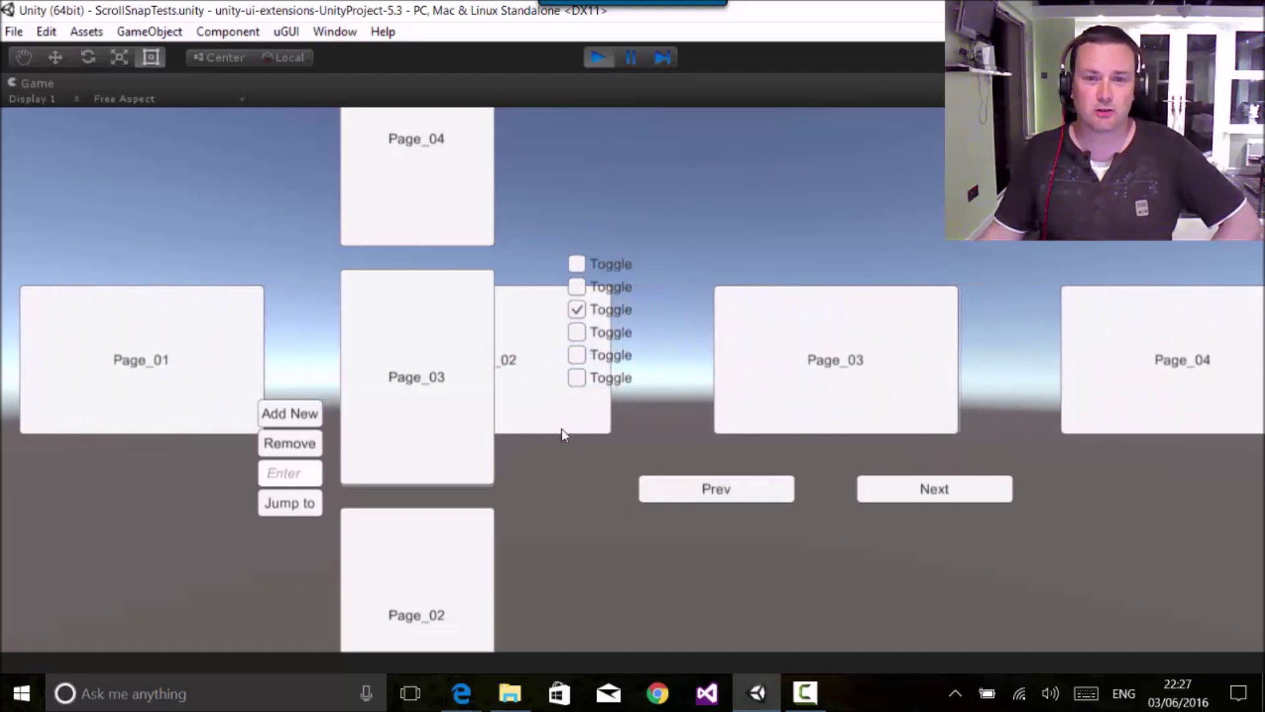
scroll(689, 373, down, 5)
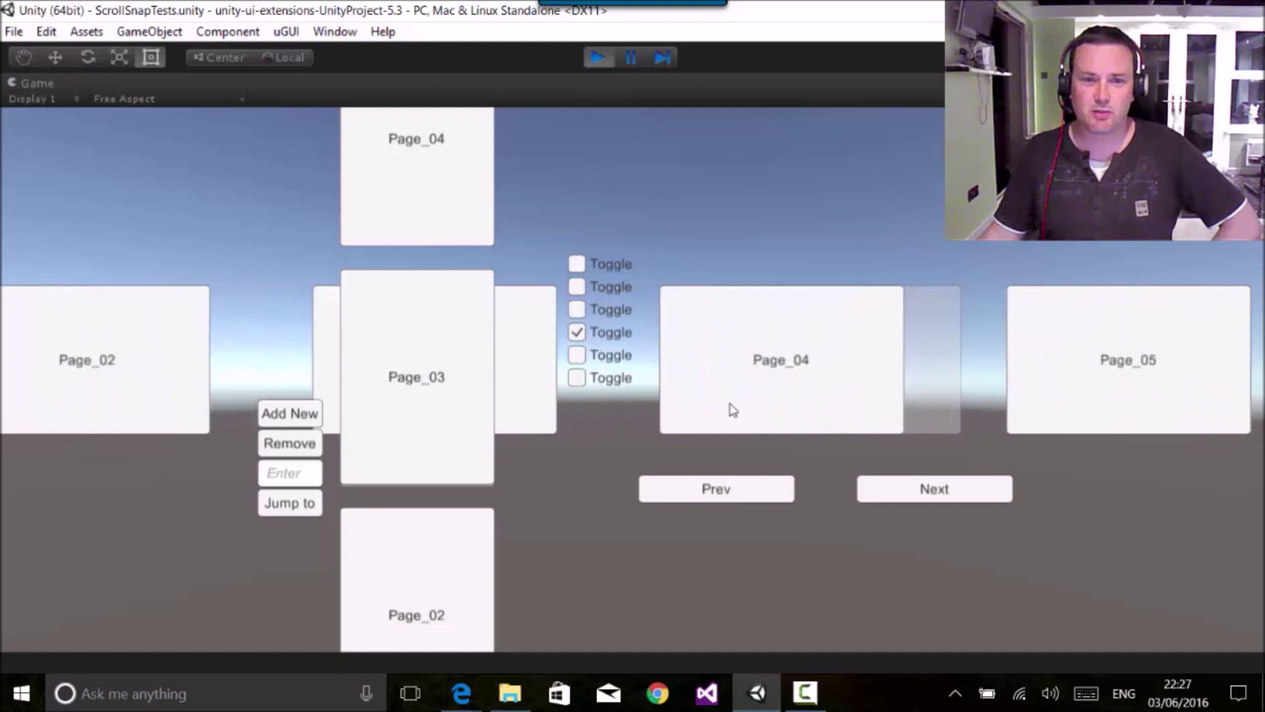
scroll(732, 410, down, 2)
drag(861, 367, 531, 311)
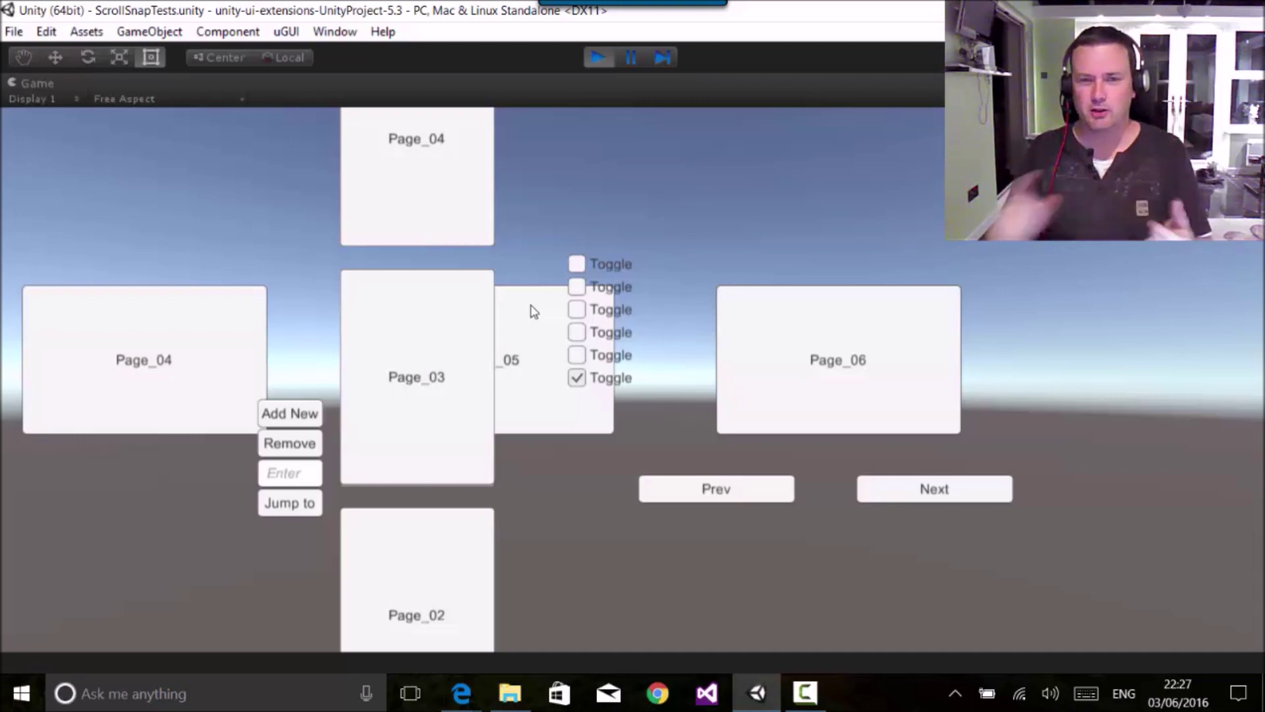
- Check the first two page toggles, return to Page_05, and try Next and Prev paging
click(576, 287)
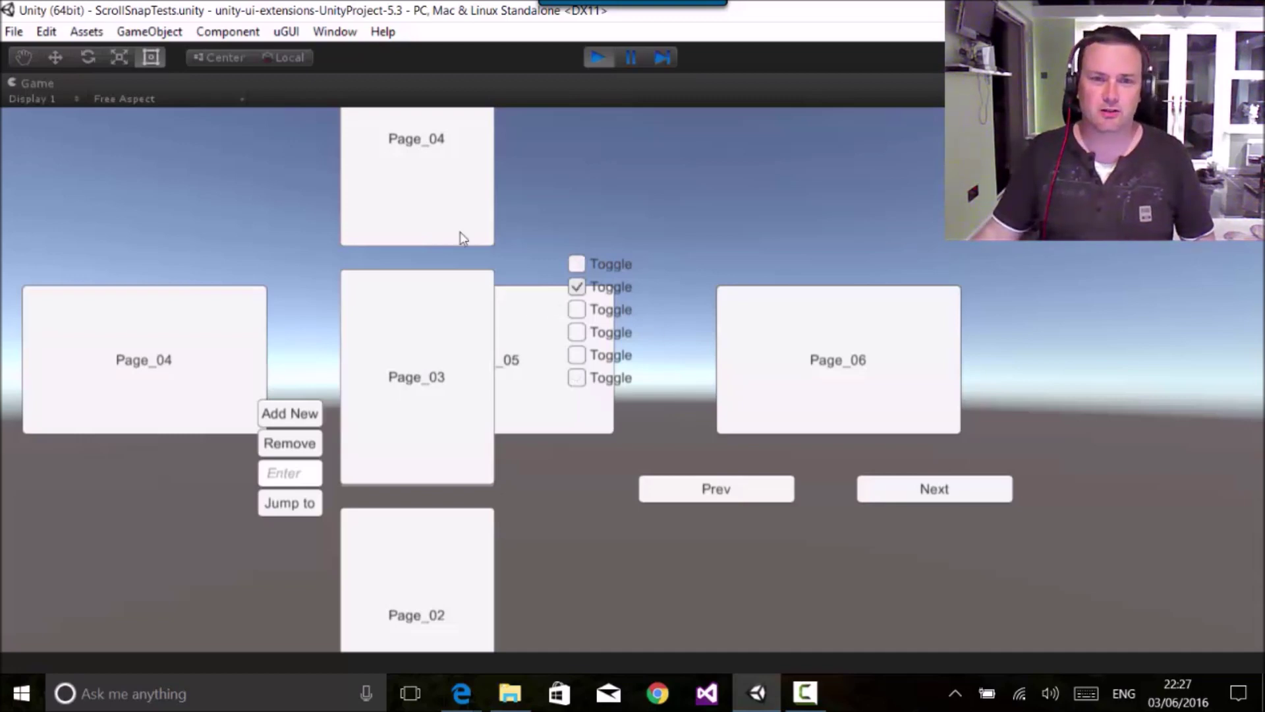
click(577, 263)
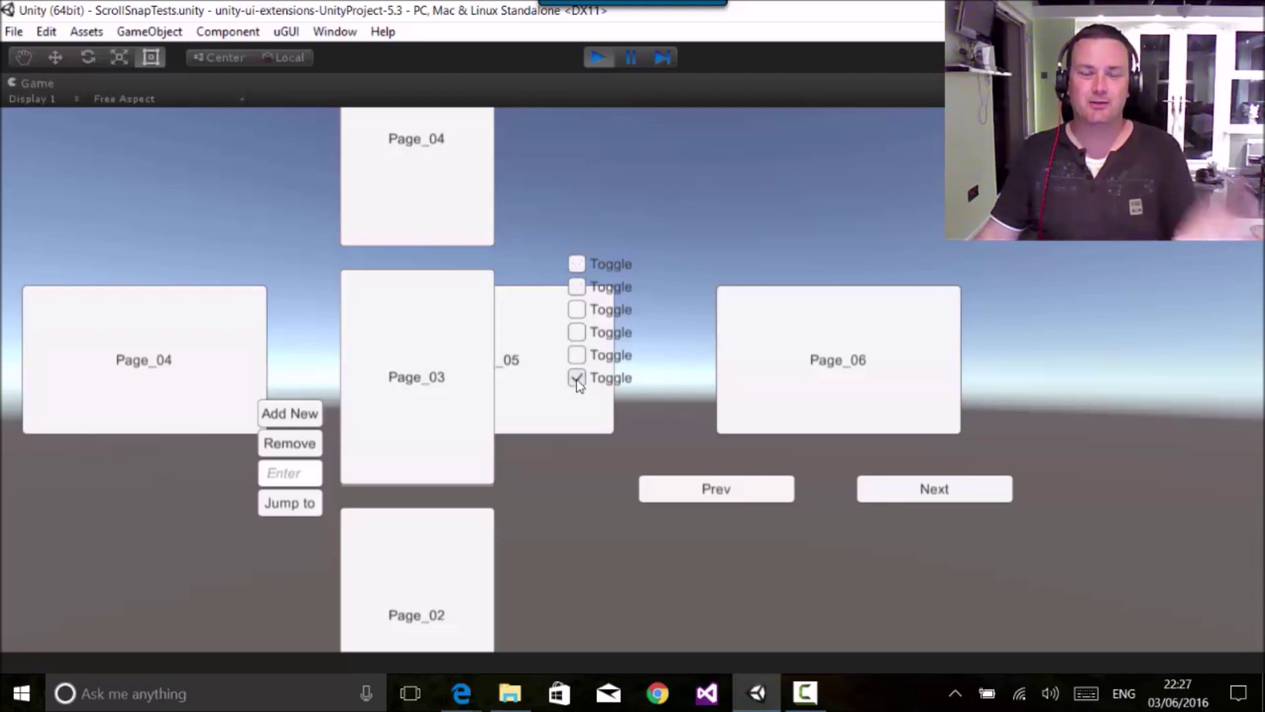
drag(823, 353, 985, 390)
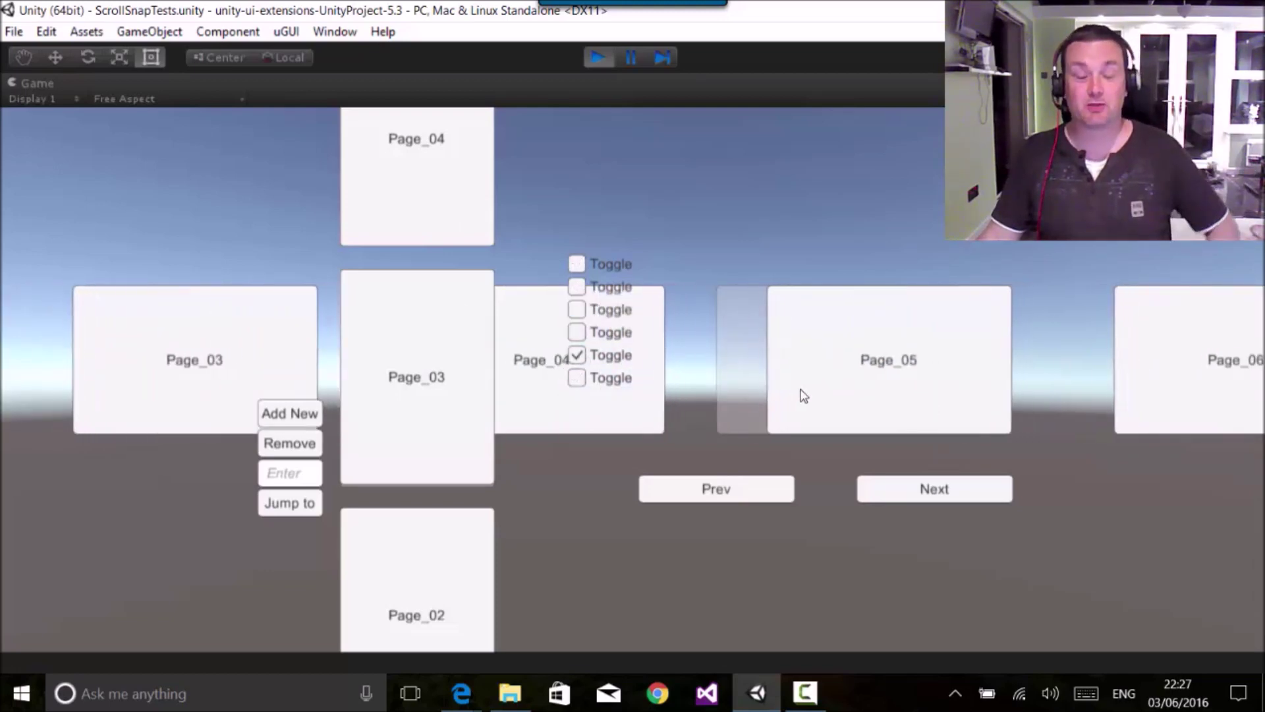
click(939, 492)
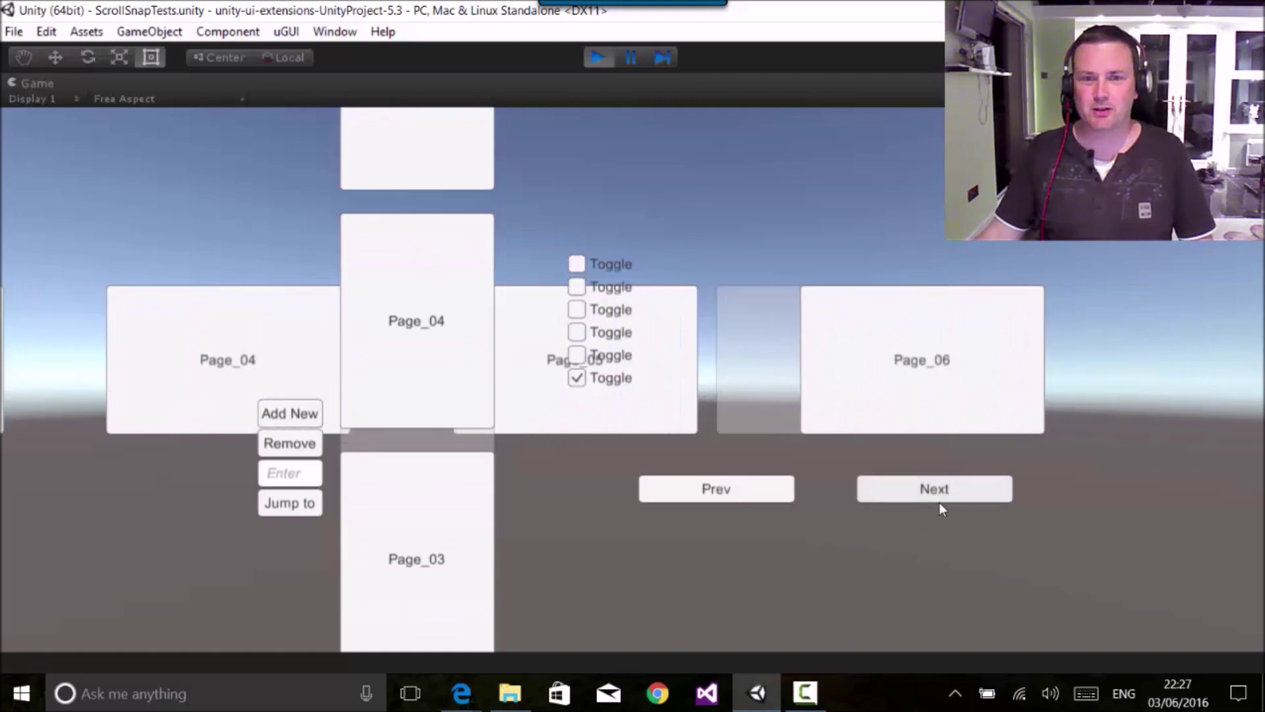
click(743, 500)
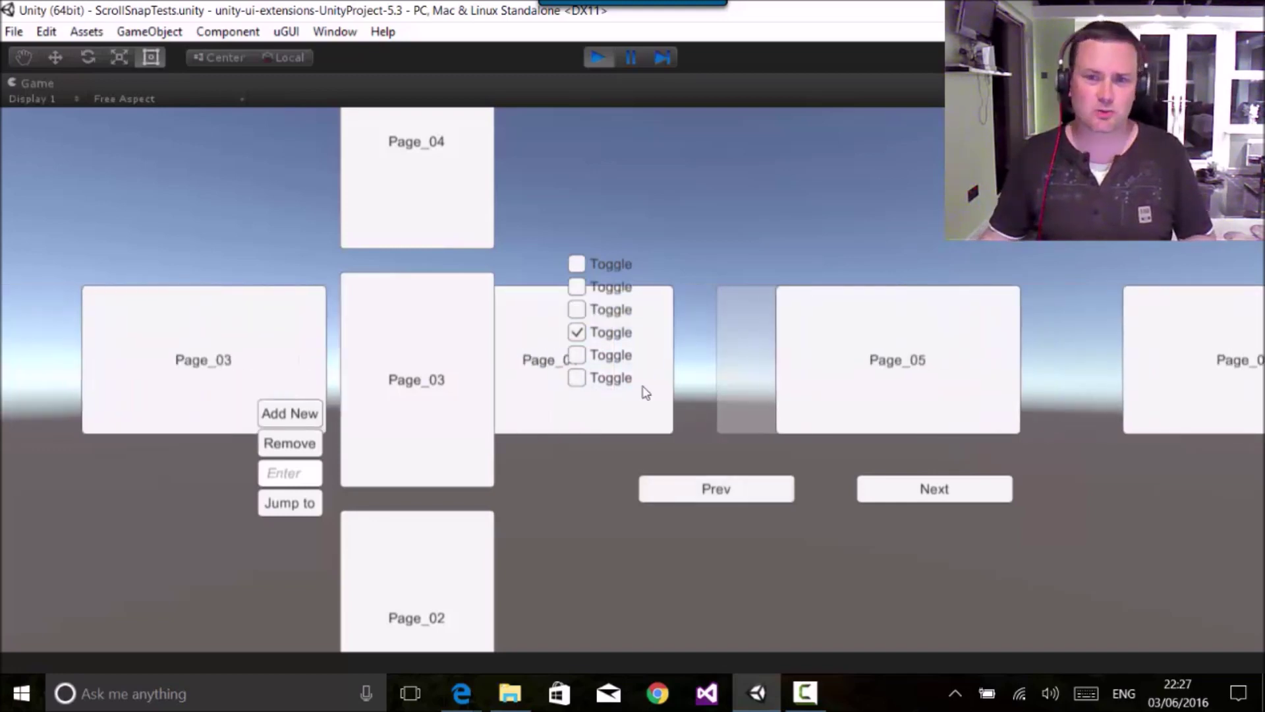
- Advance a page, swipe the horizontal carousel forward and back to Page_01, then advance again
click(966, 488)
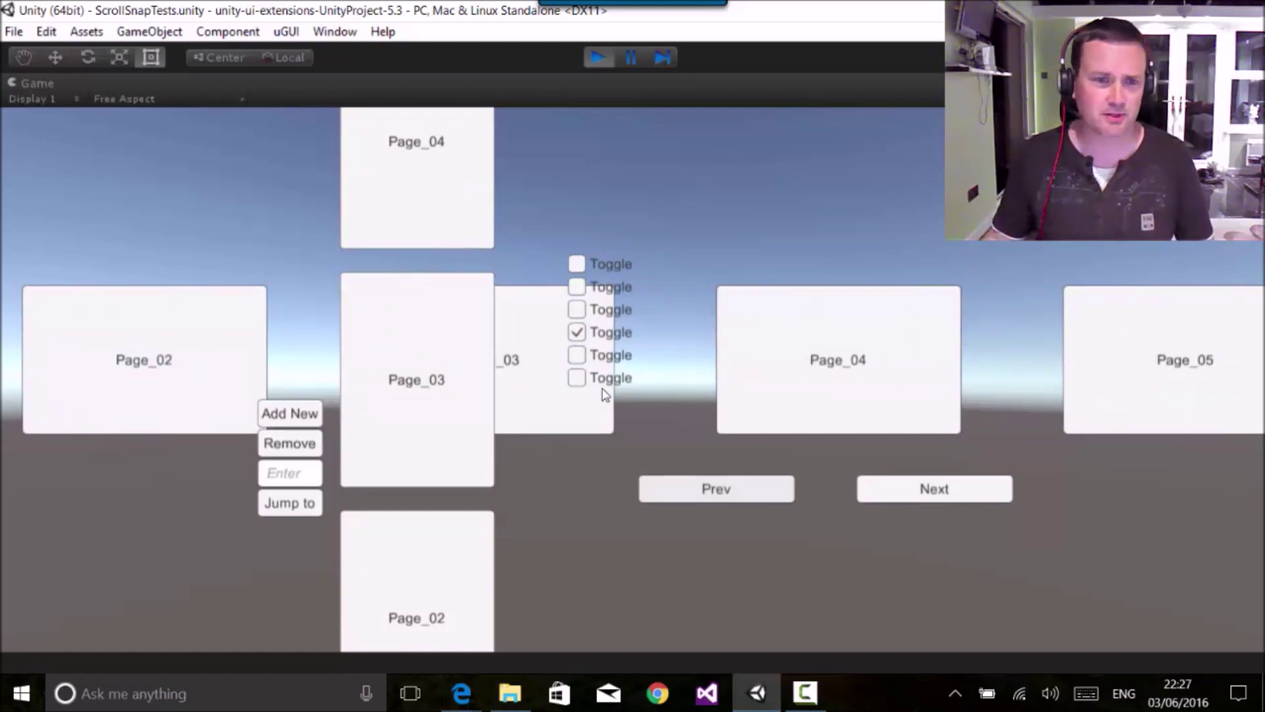
click(292, 421)
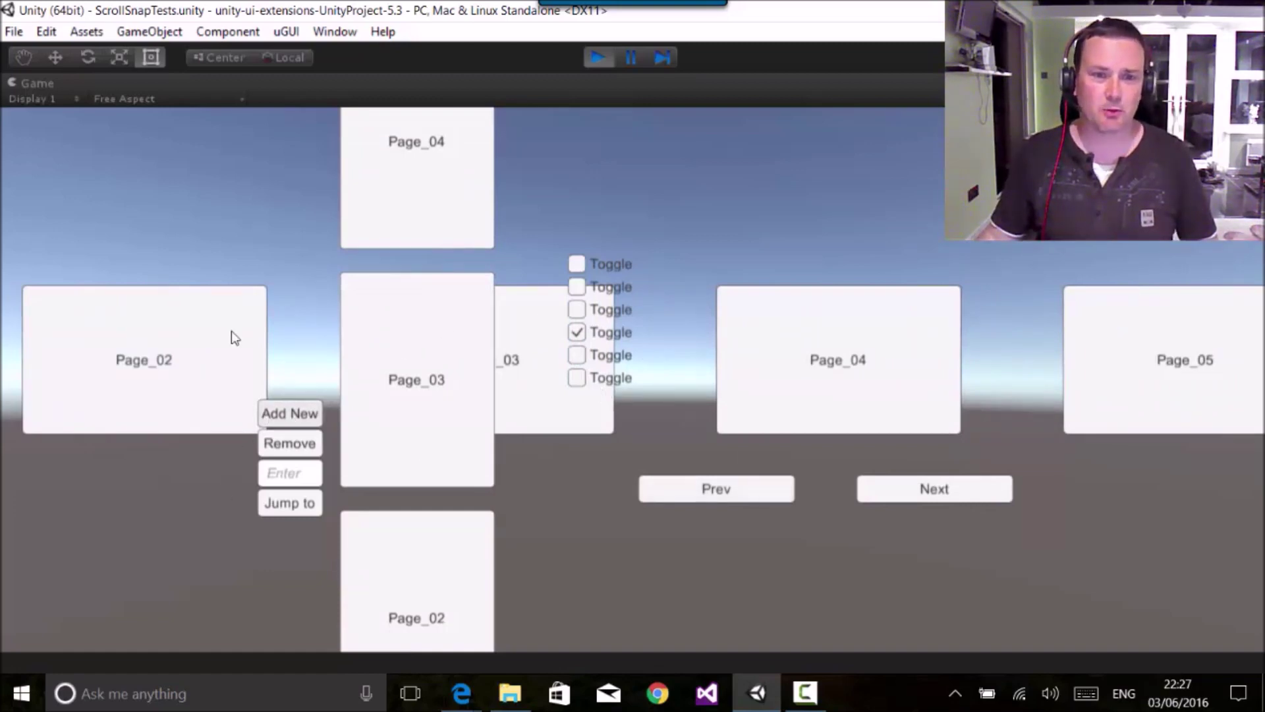
drag(801, 410, 51, 333)
drag(808, 347, 172, 413)
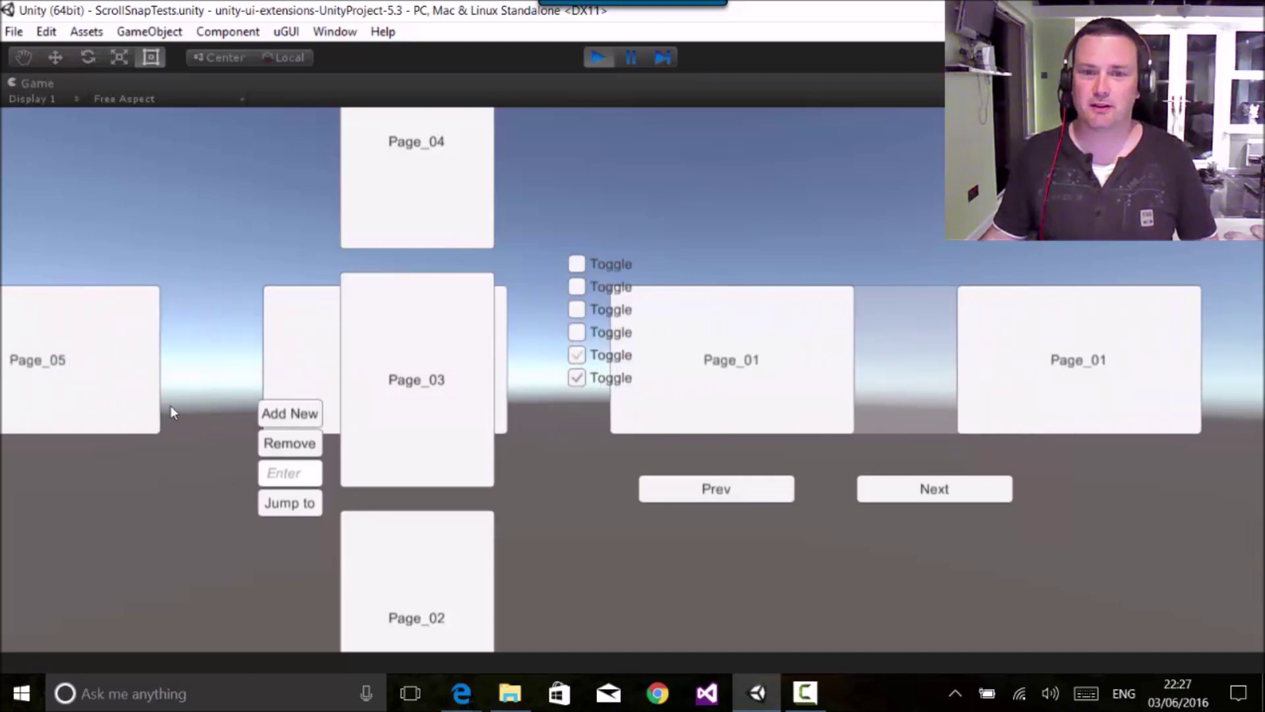
drag(745, 392, 682, 404)
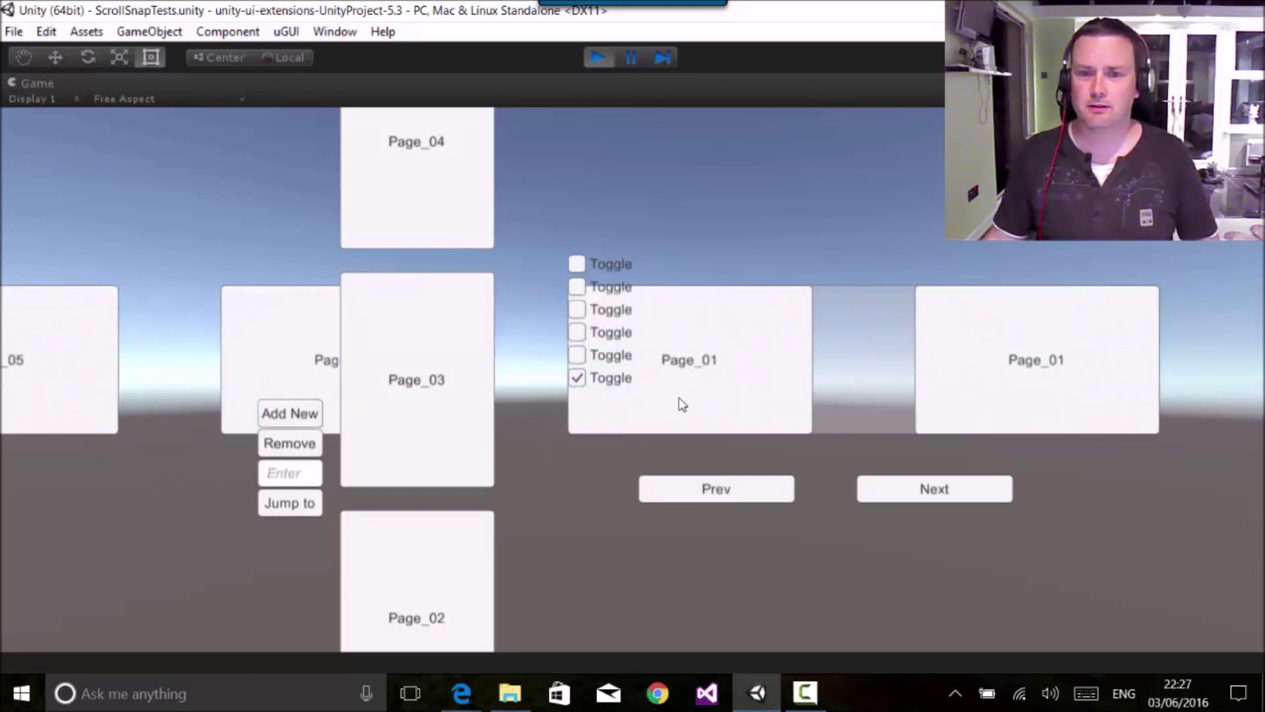
click(891, 497)
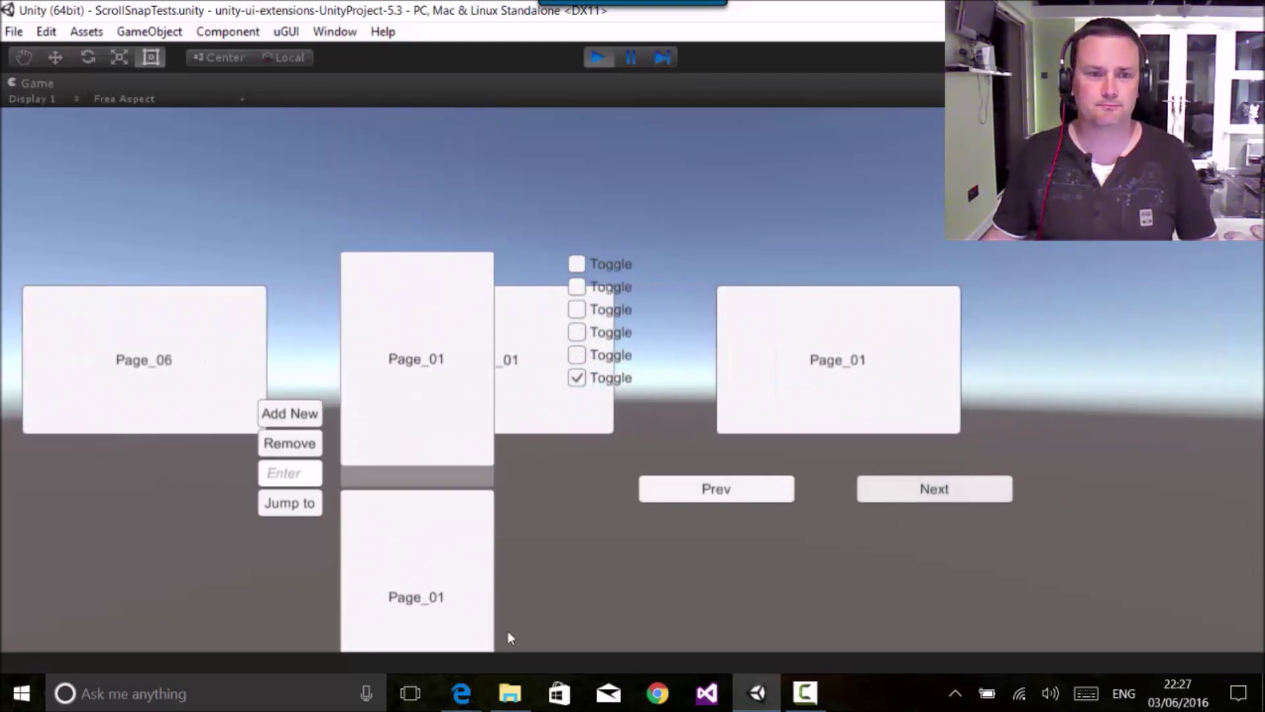
- Add a new page to both carousels, step back one page, and remove the current page
click(290, 414)
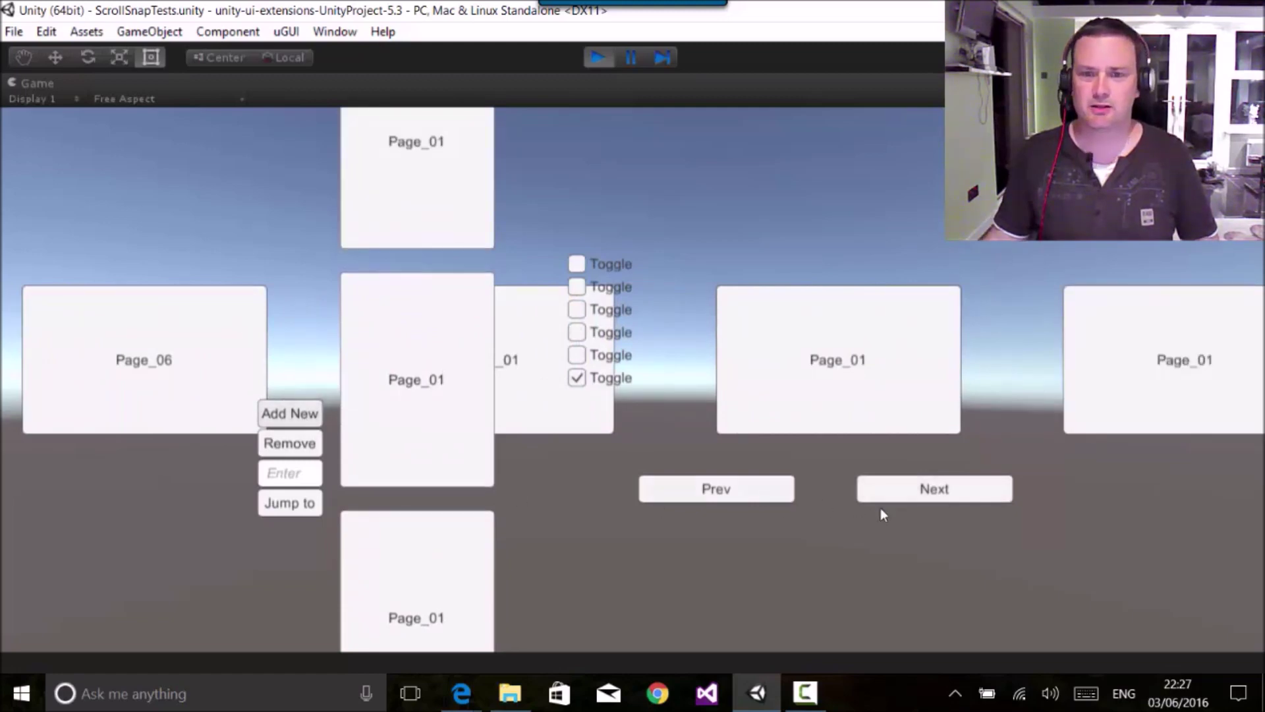
drag(840, 455, 758, 399)
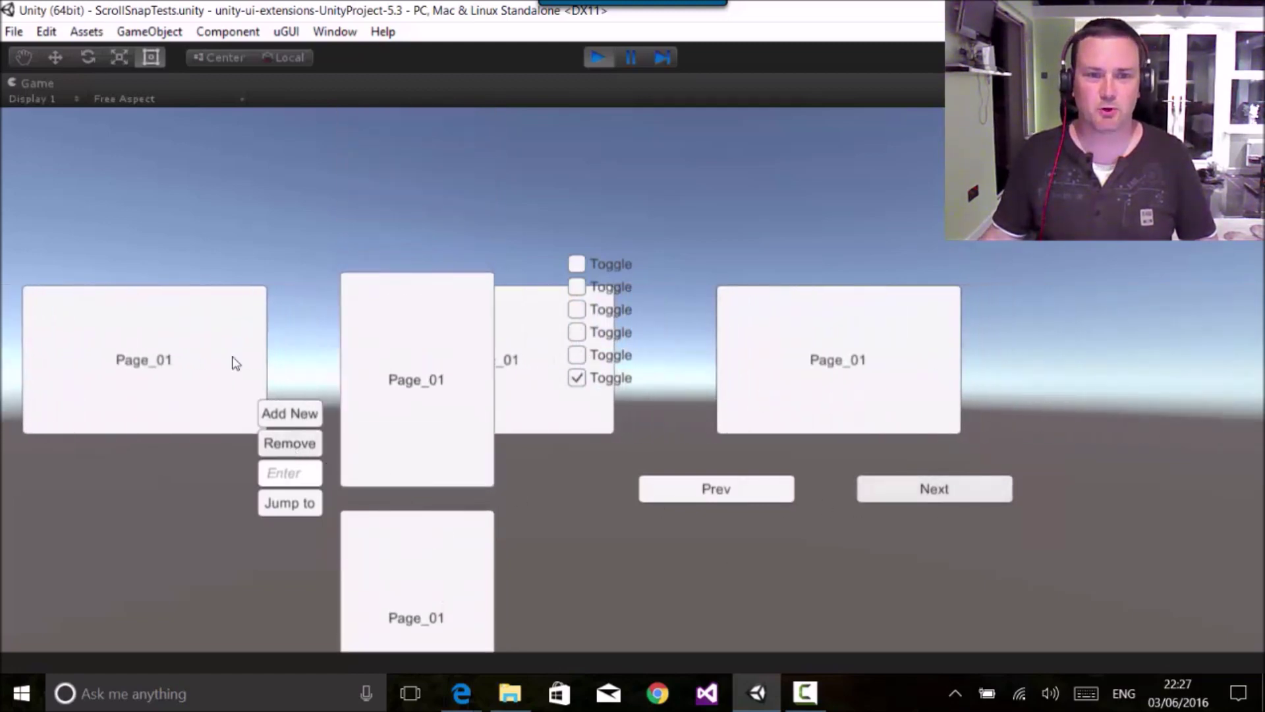
click(672, 488)
click(290, 442)
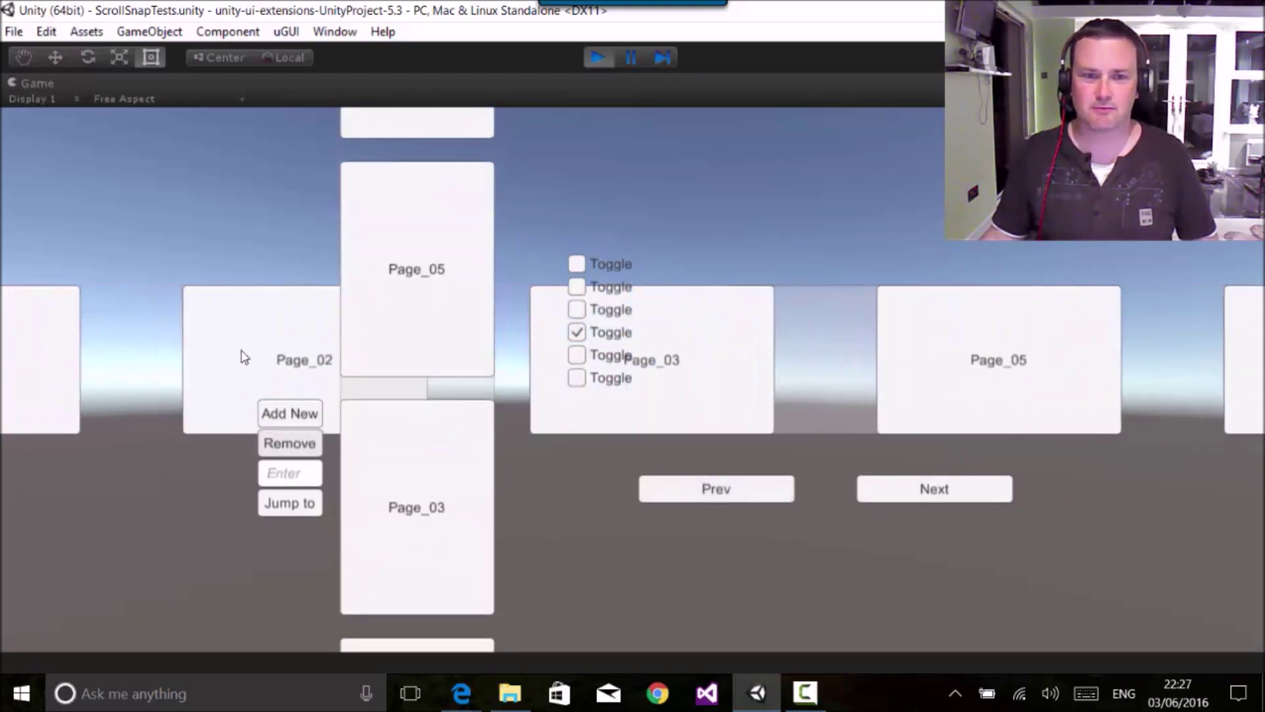
- Jump both carousels to page 3, then to page 5, and stop the scene
click(293, 473)
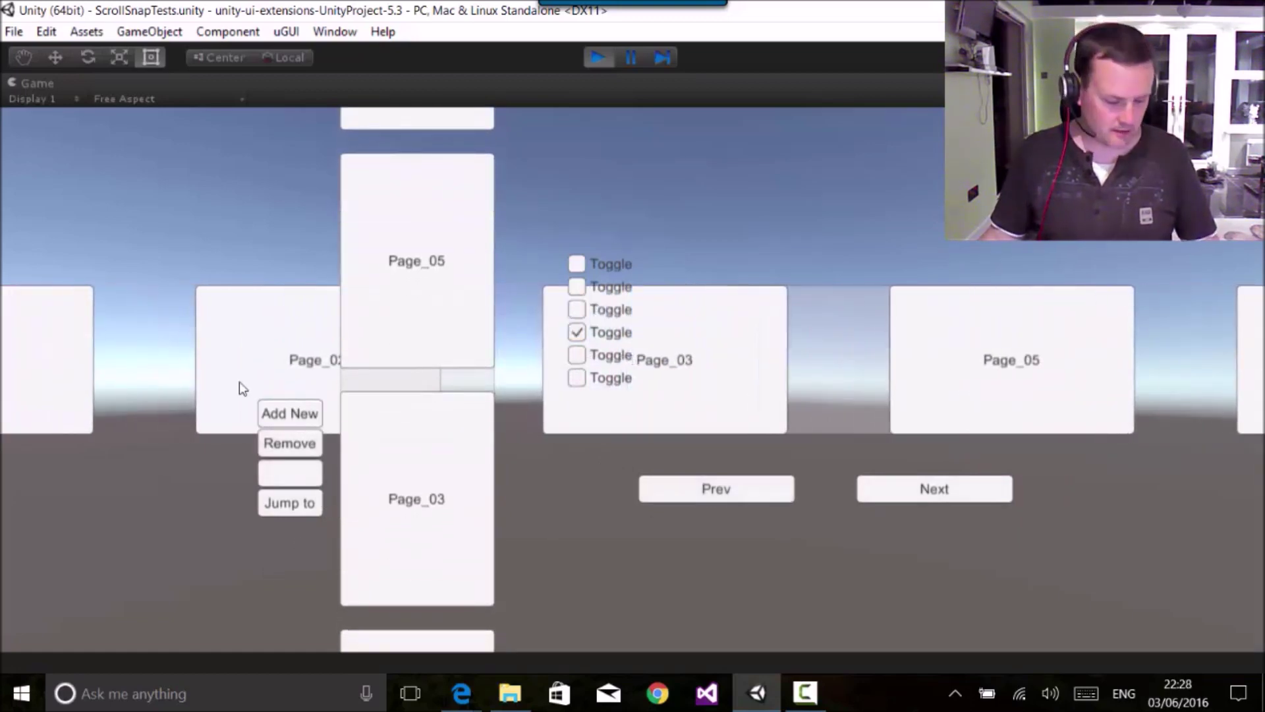
text(3)
click(304, 505)
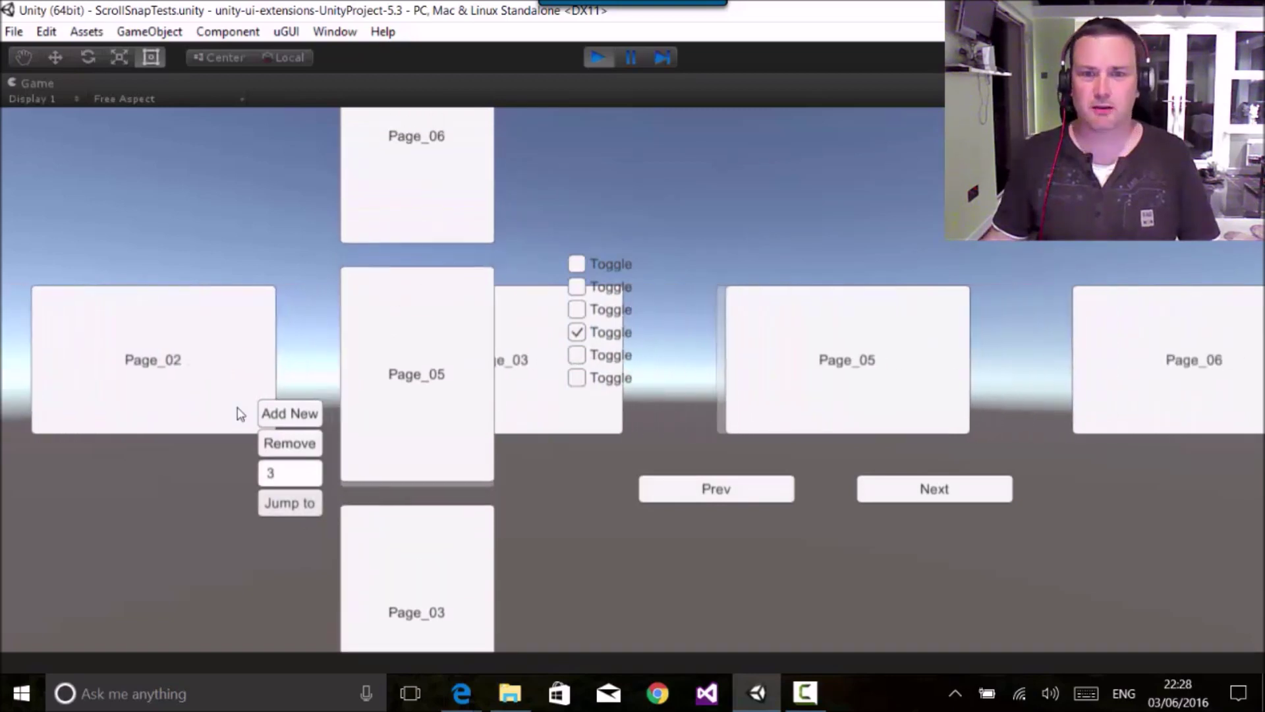
key(Up)
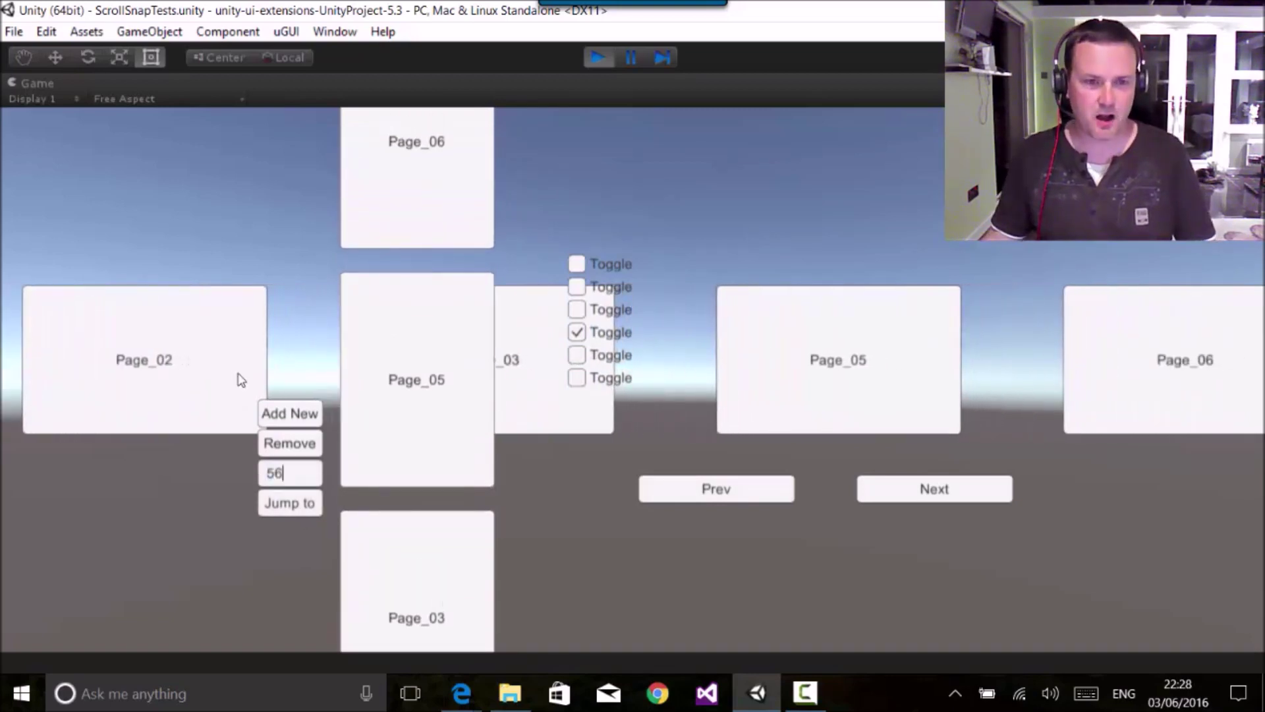
click(290, 502)
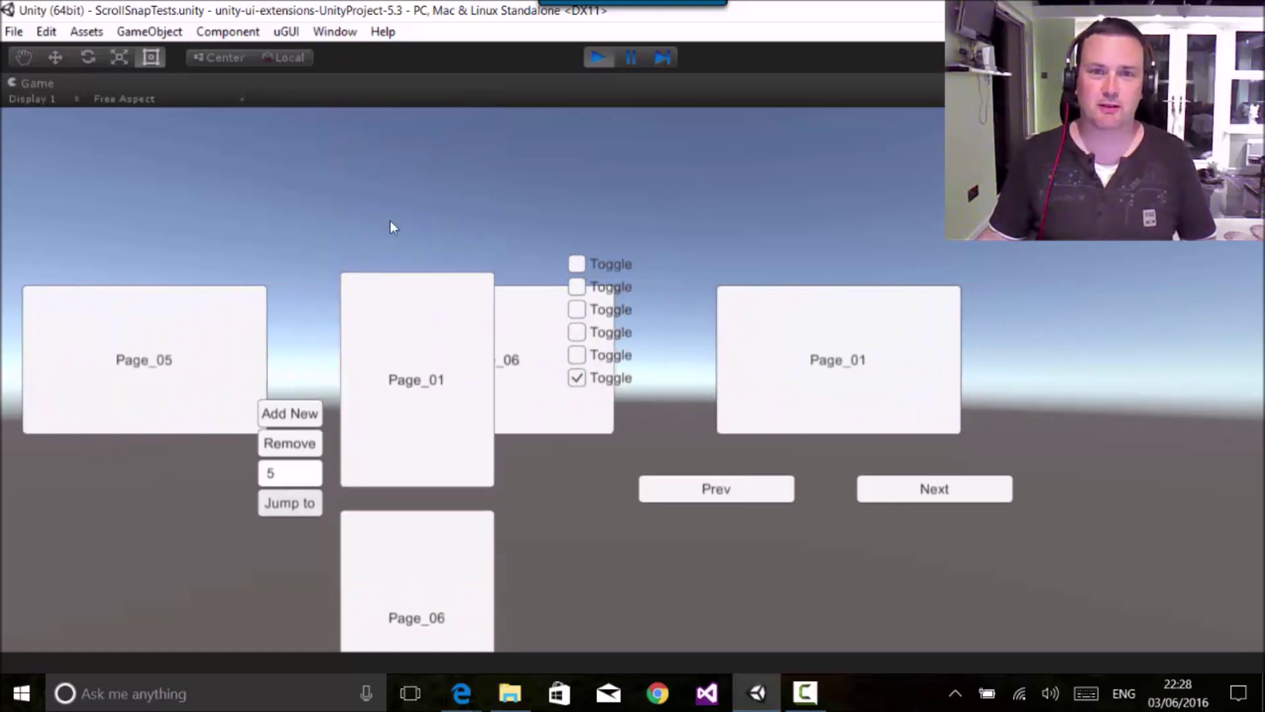
key(ctrl+p)
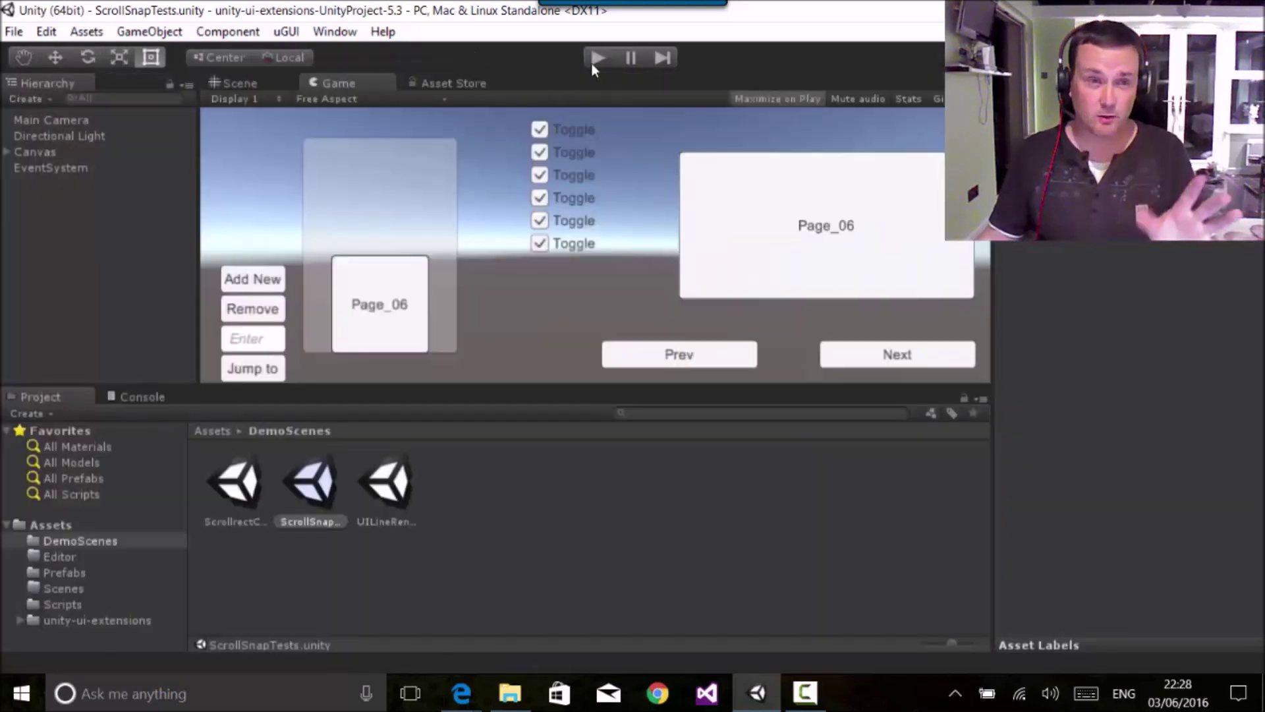
- Open the ScrollrectConflictManagerDemo scene and expand Canvas, HSS and HSS's Content
double_click(220, 495)
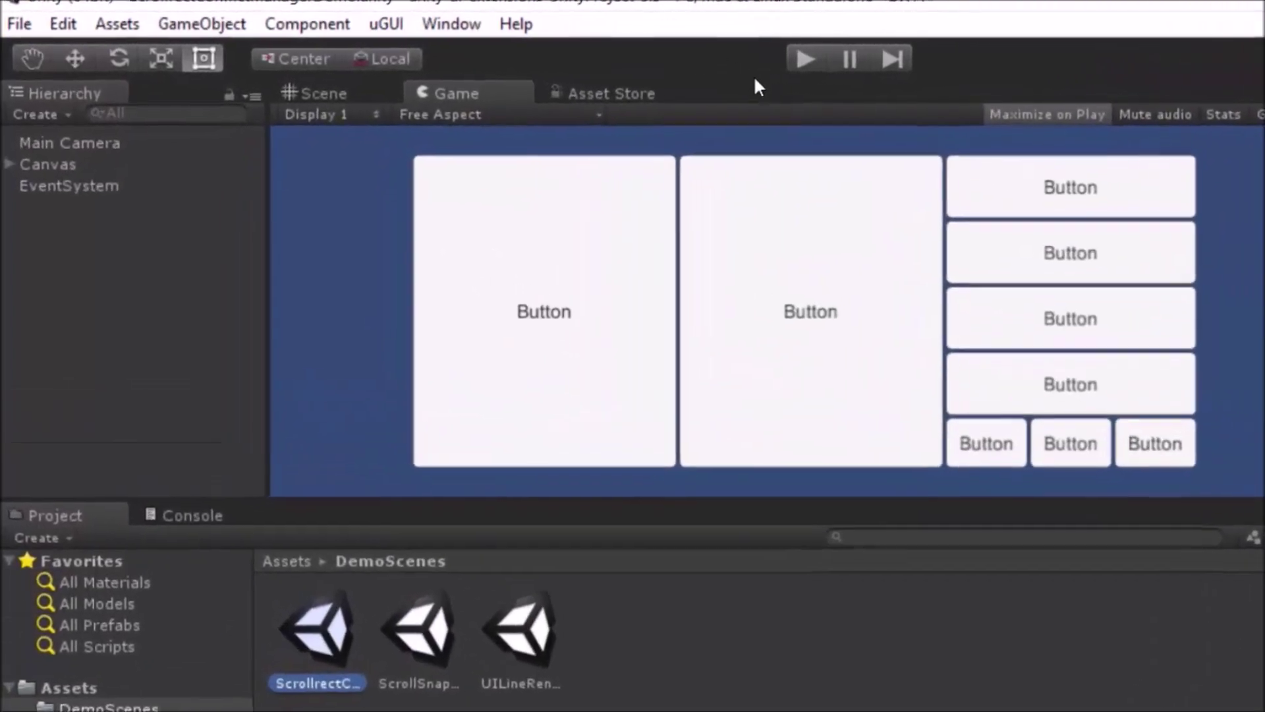
click(9, 170)
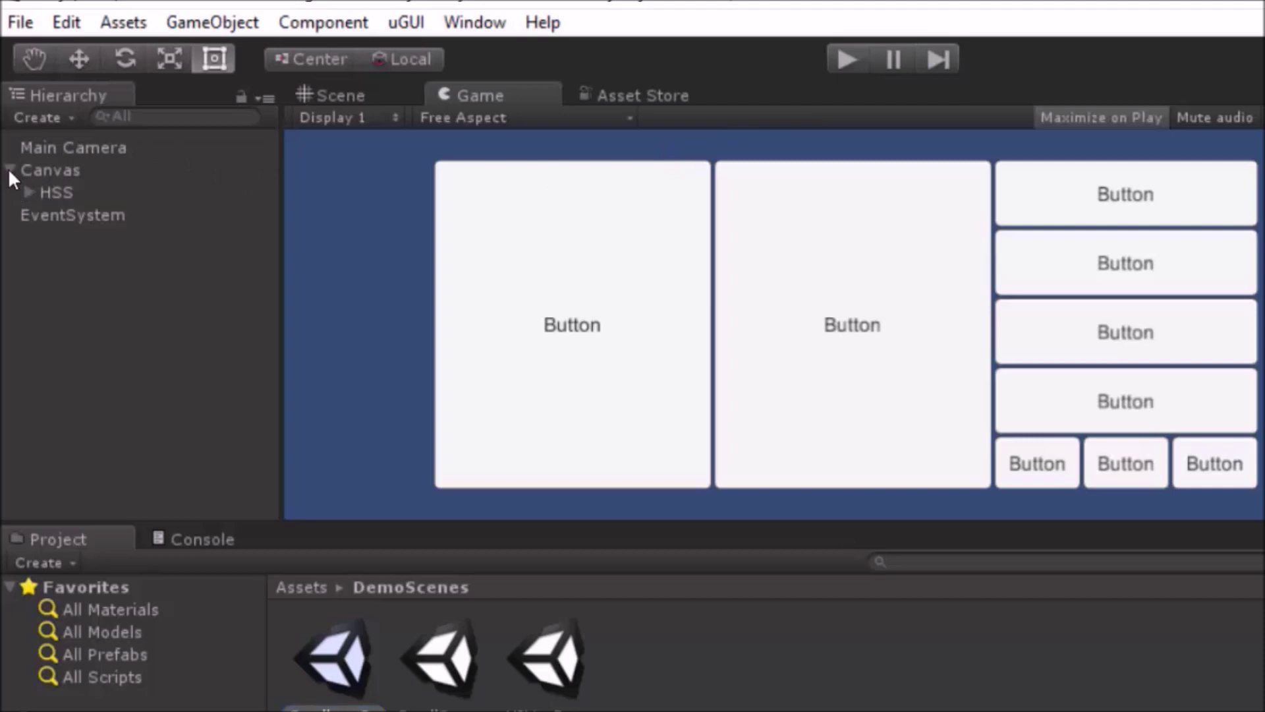
click(12, 192)
click(28, 192)
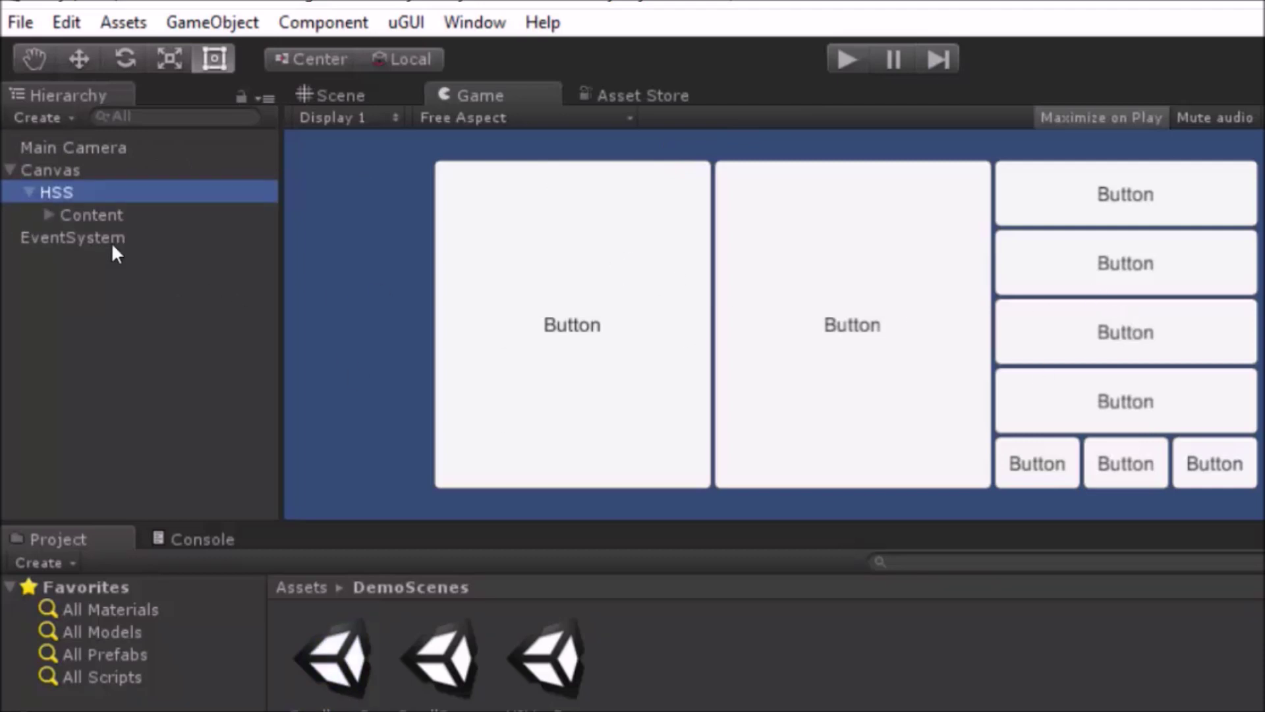
click(49, 215)
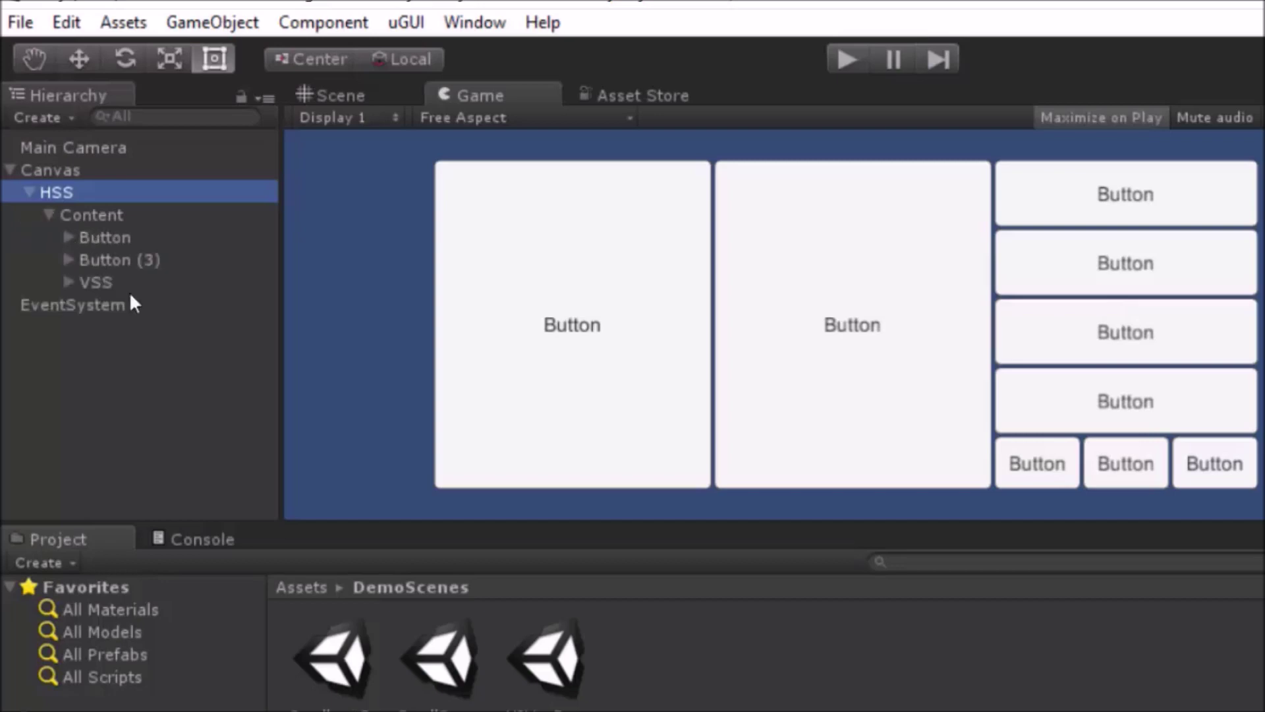
- Expand VSS and its Content to reveal the nested HSS, reselect VSS, and run the scene
click(96, 282)
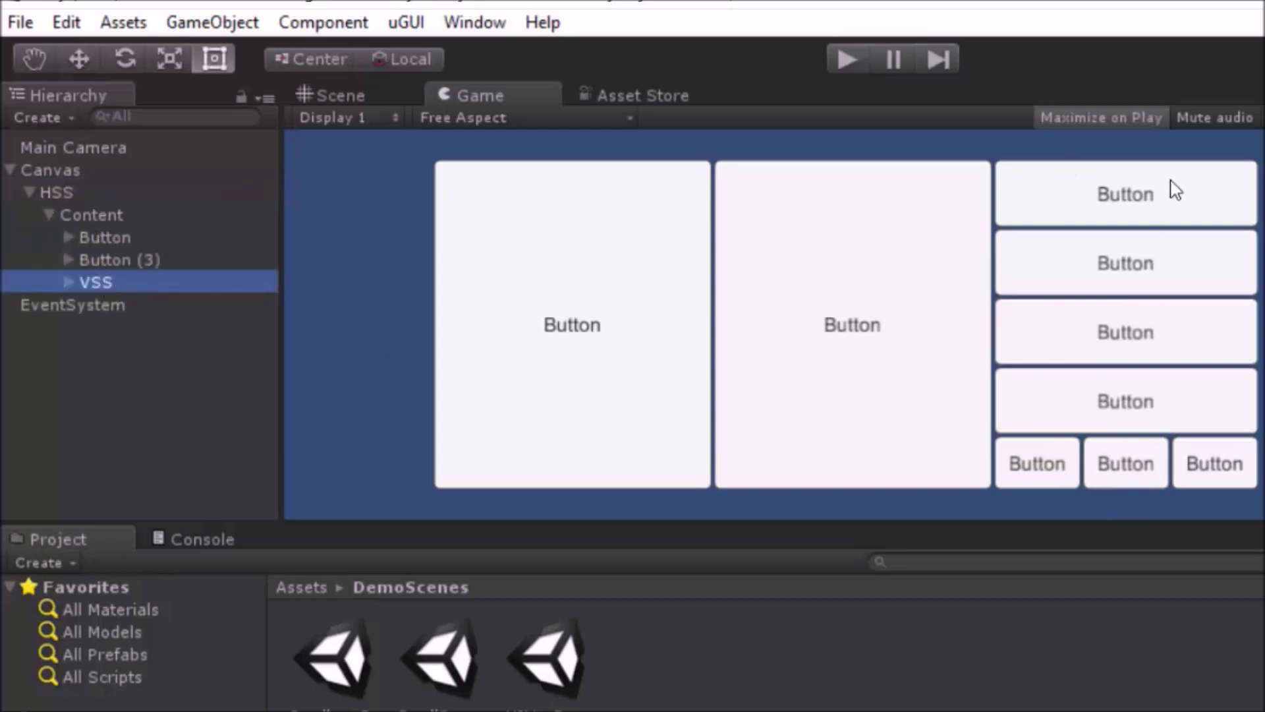
click(69, 282)
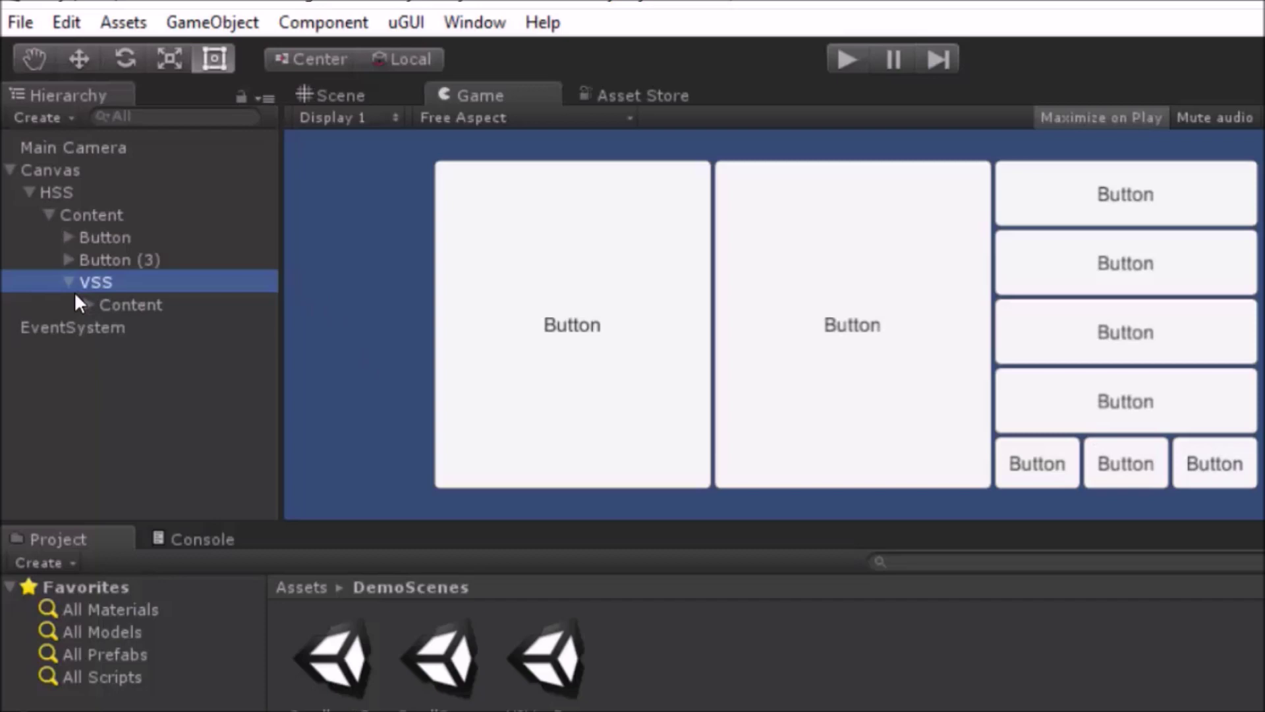
click(88, 305)
click(136, 418)
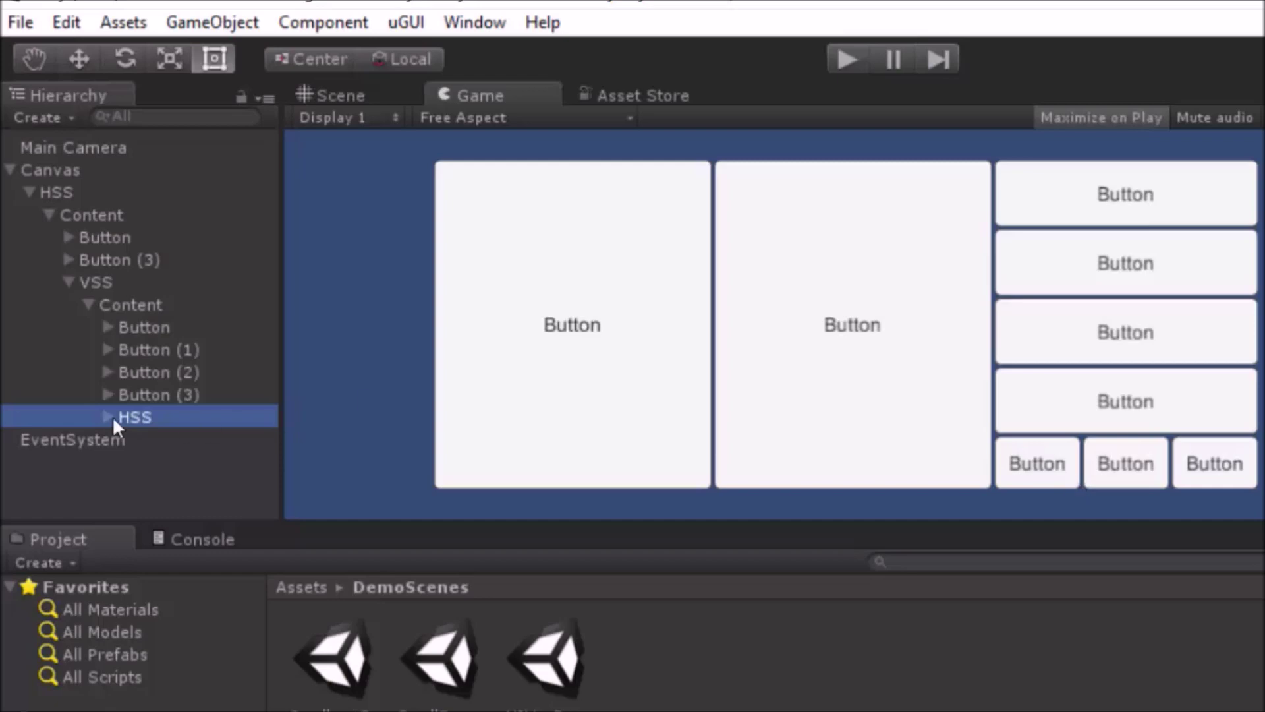
click(94, 283)
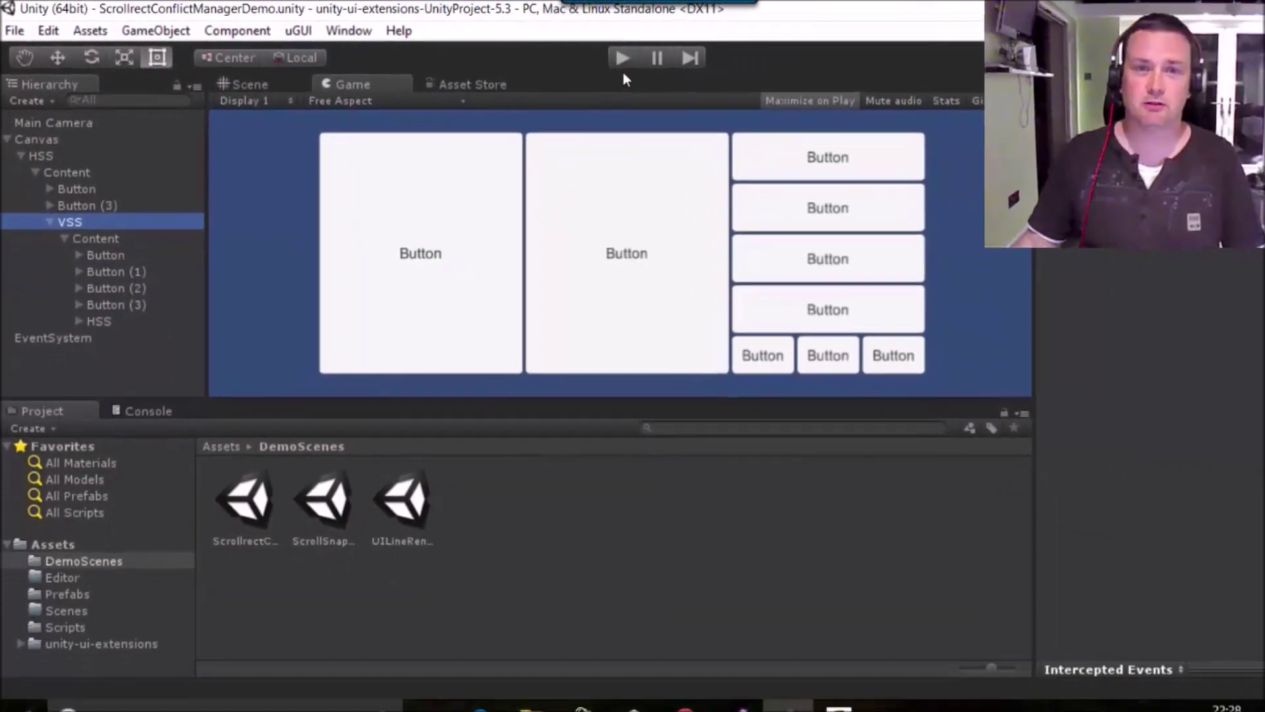
click(622, 58)
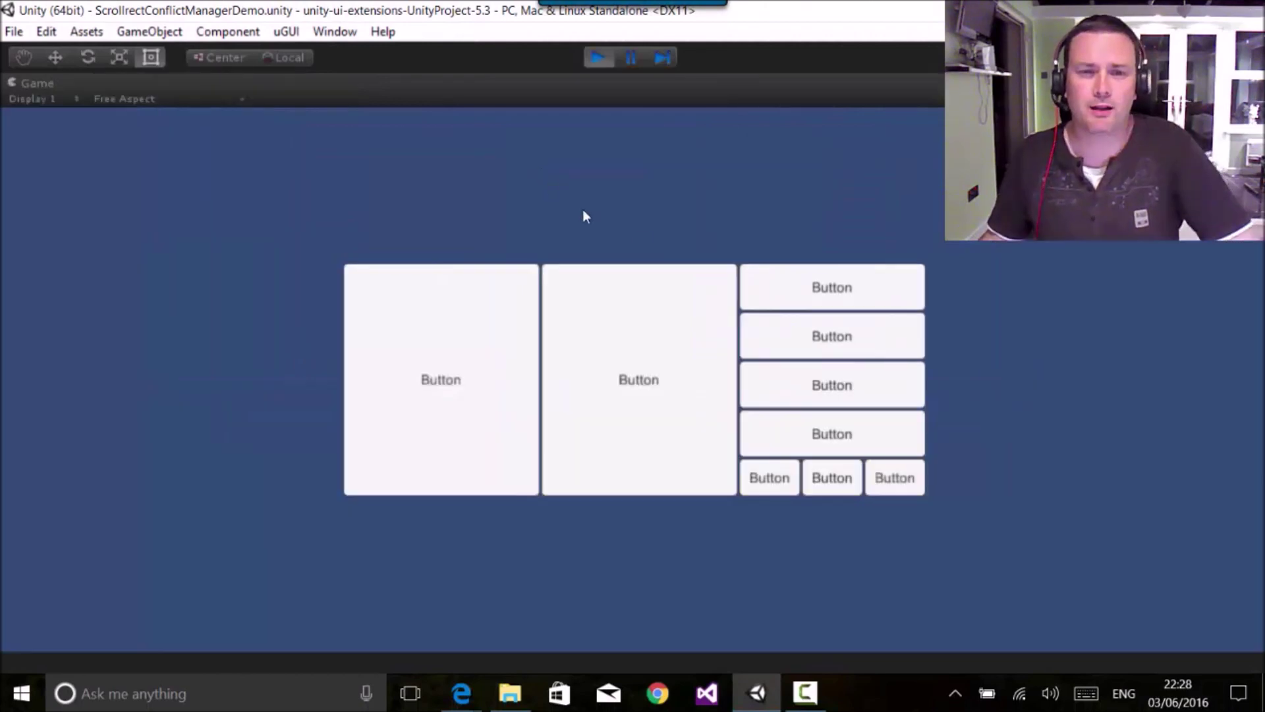
- Drag the pages, right-column list and bottom button row in the running demo, then stop playback
mouse_move(607, 381)
mouse_down()
mouse_move(891, 368)
mouse_move(545, 387)
mouse_up()
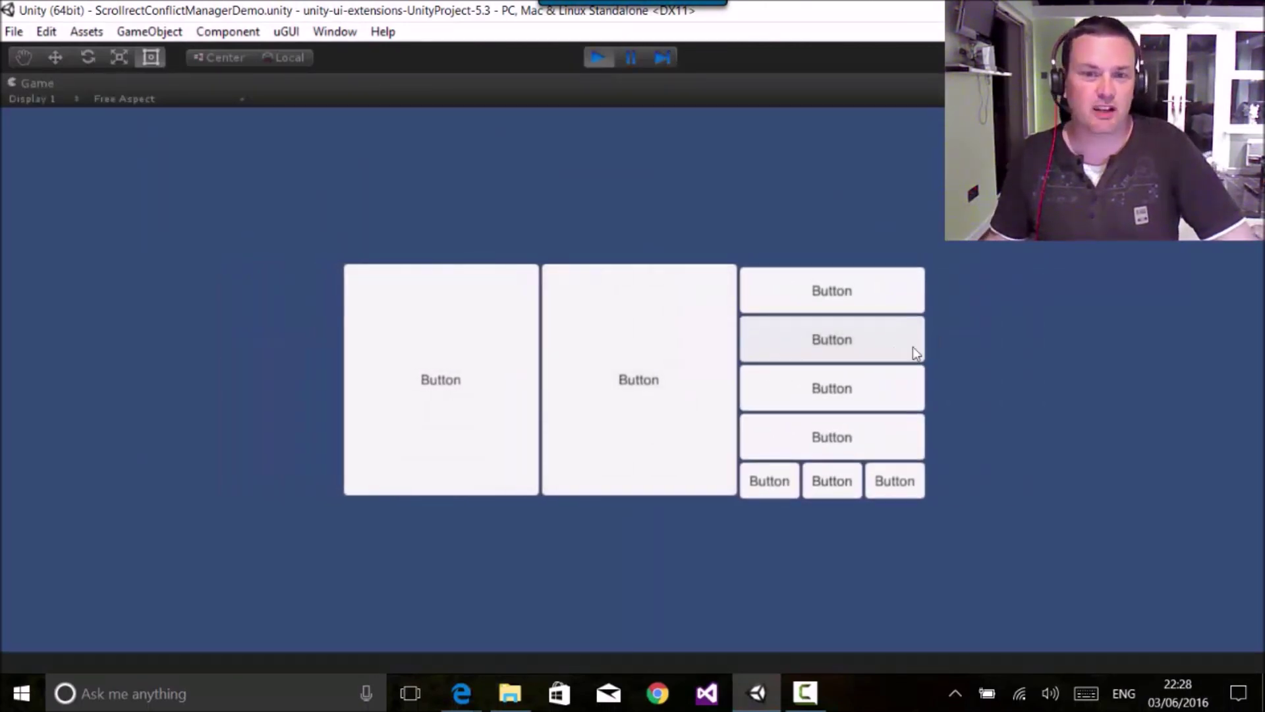
scroll(912, 350, up, 3)
drag(850, 294, 828, 422)
drag(644, 415, 552, 389)
scroll(841, 319, down, 1)
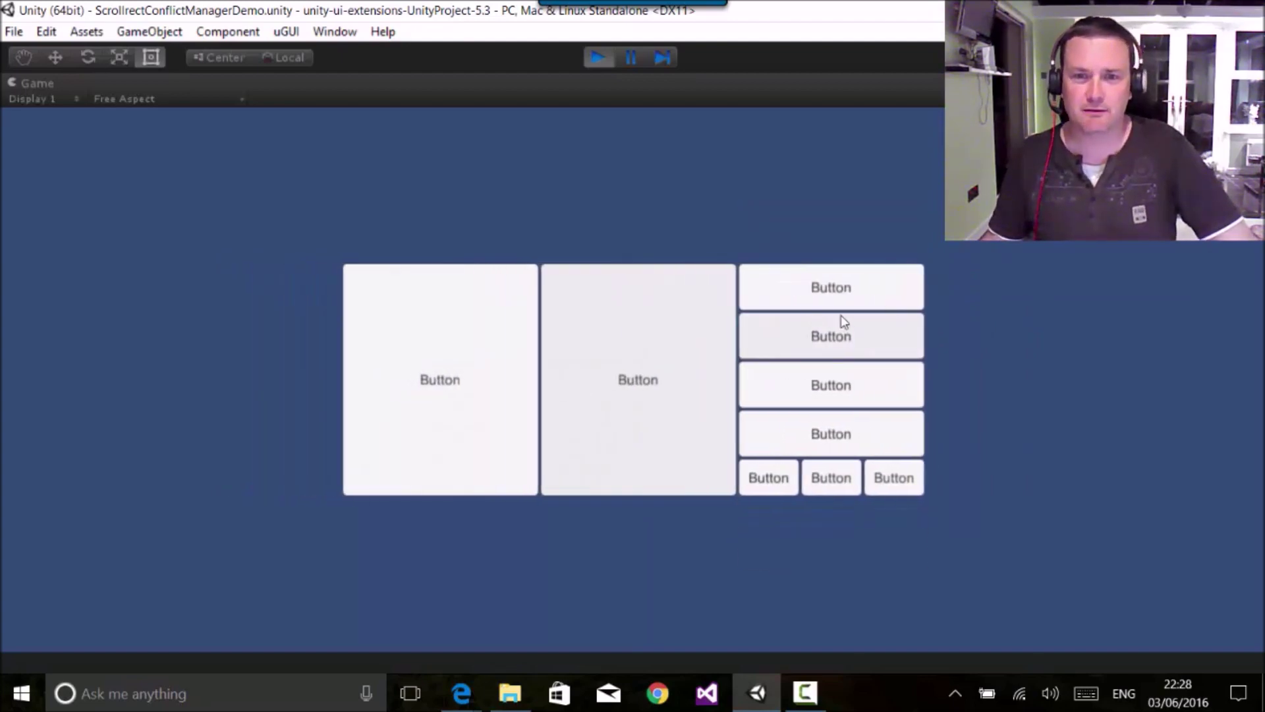
scroll(867, 354, down, 1)
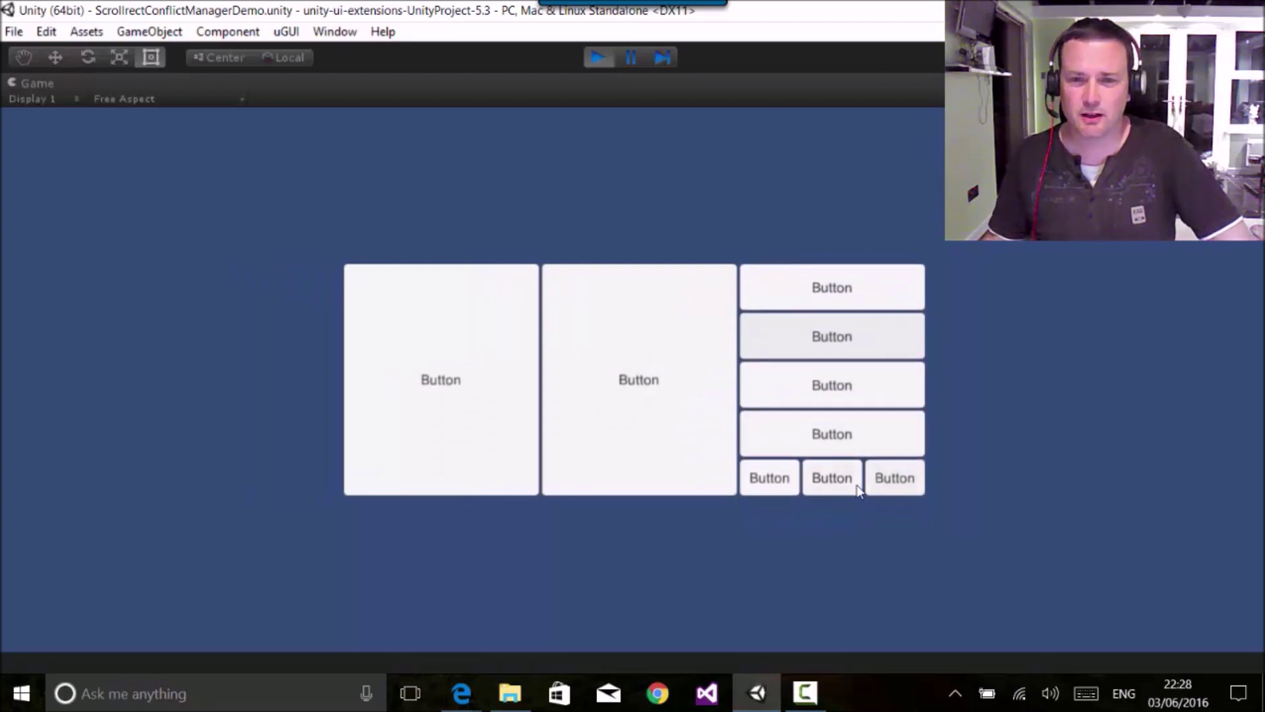
drag(833, 488, 786, 461)
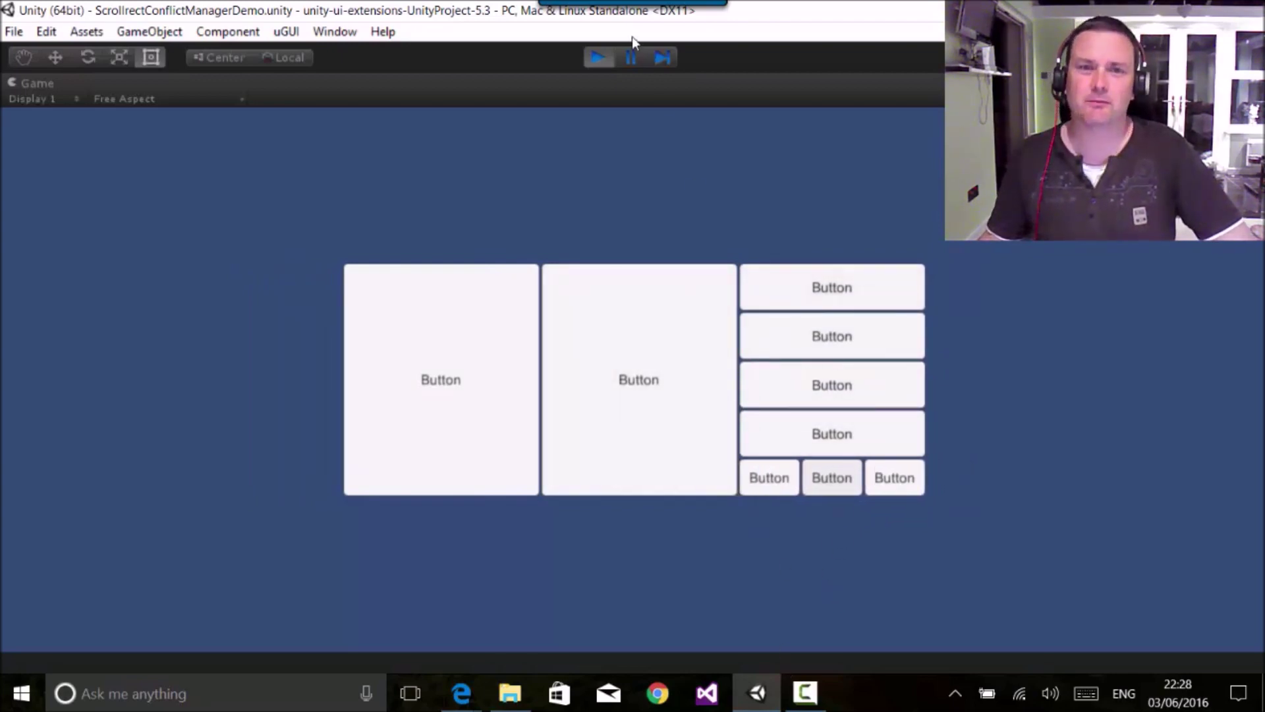
key(ctrl+p)
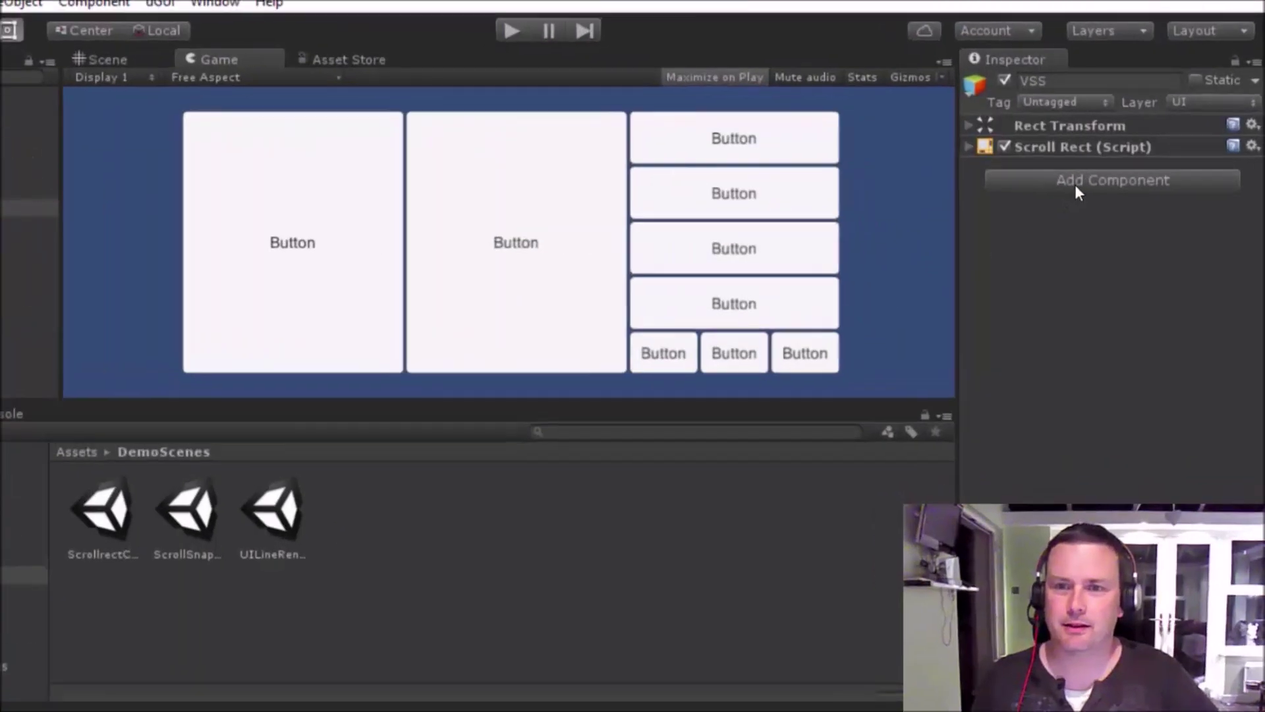
- Add a Scrollrect Conflict Manager to VSS with HSS as its Parent Scroll Rect
click(1097, 192)
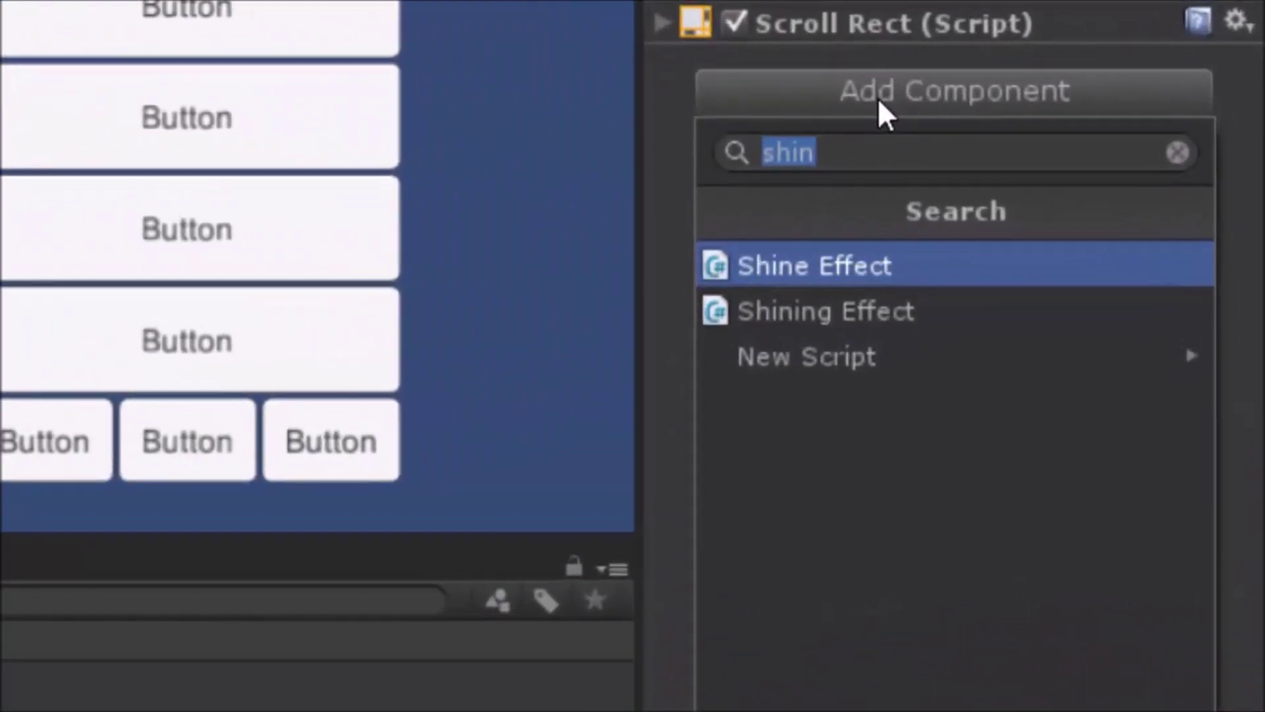
text(scr)
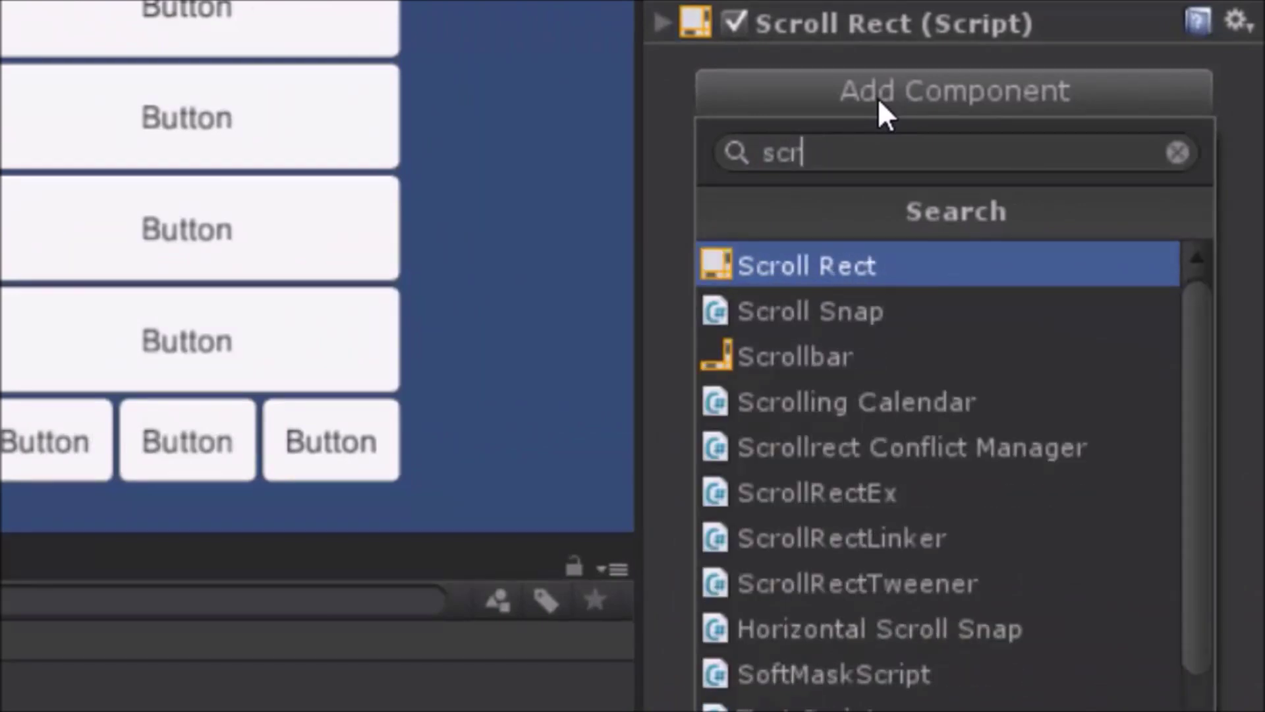
text(ollcon)
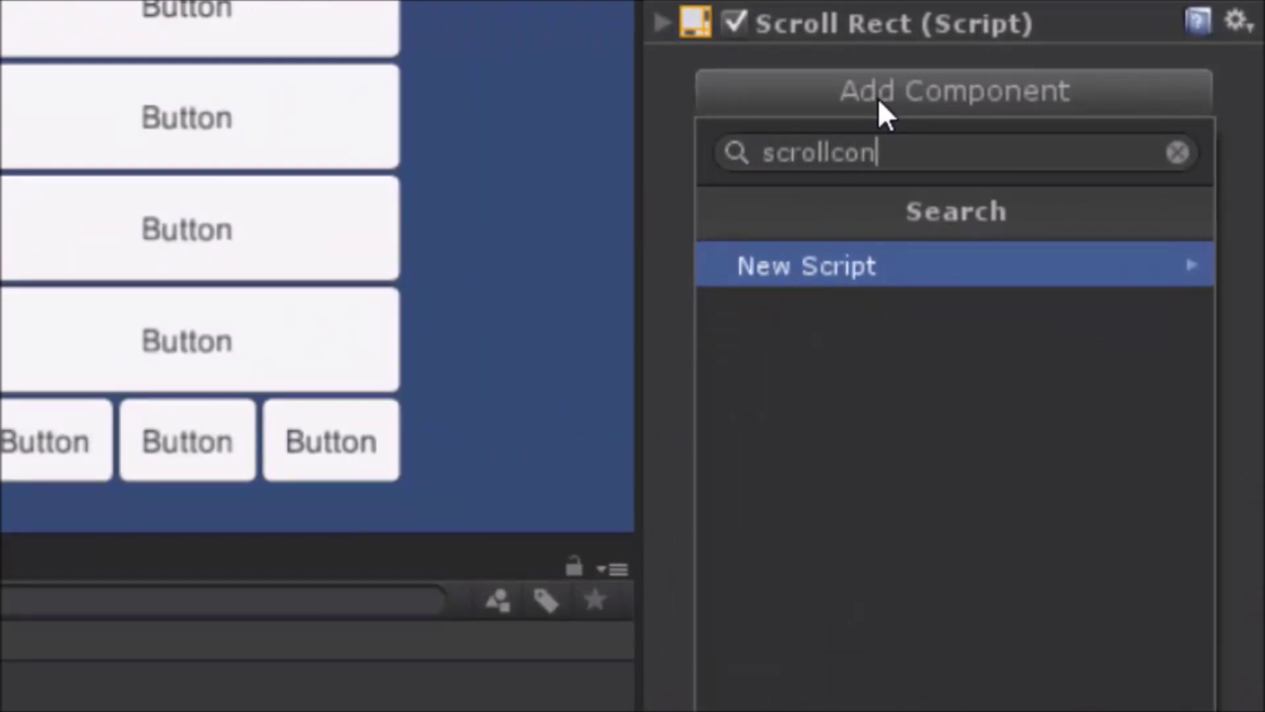
key(BackSpace)
key(BackSpace)
key(BackSpace)
key(BackSpace)
key(BackSpace)
key(BackSpace)
key(BackSpace)
key(BackSpace)
key(BackSpace)
text(confli)
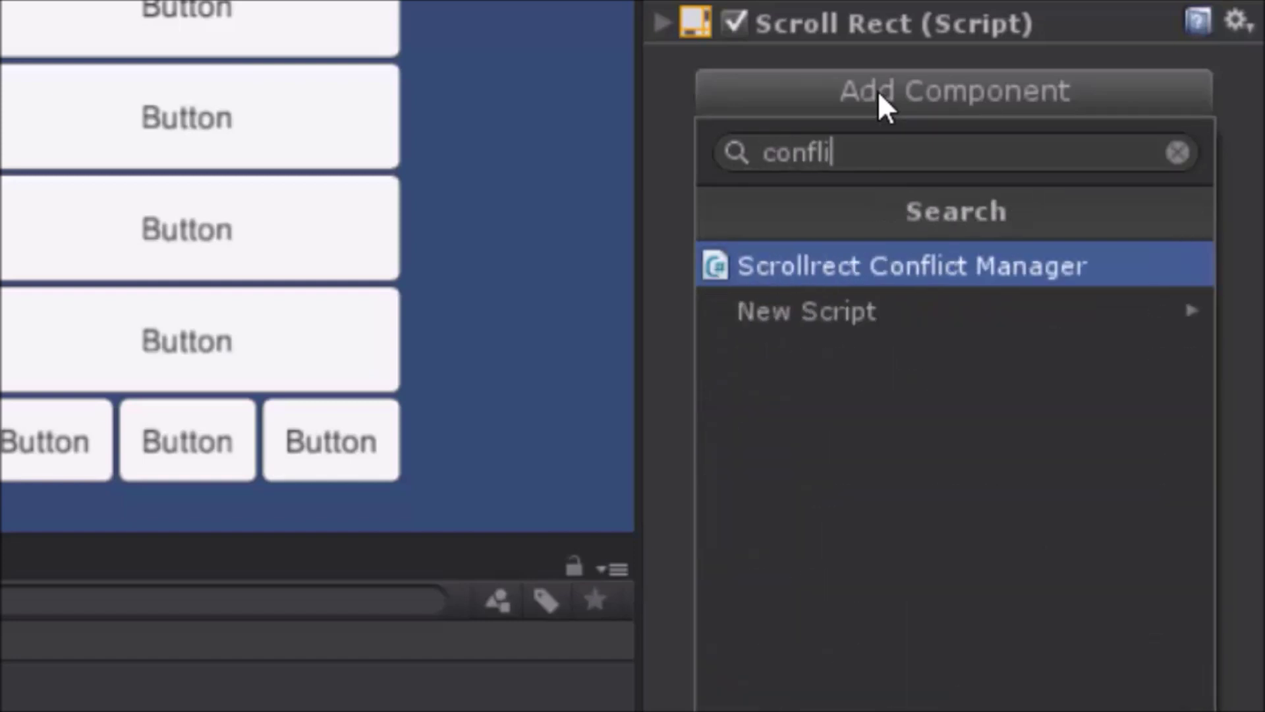
click(910, 265)
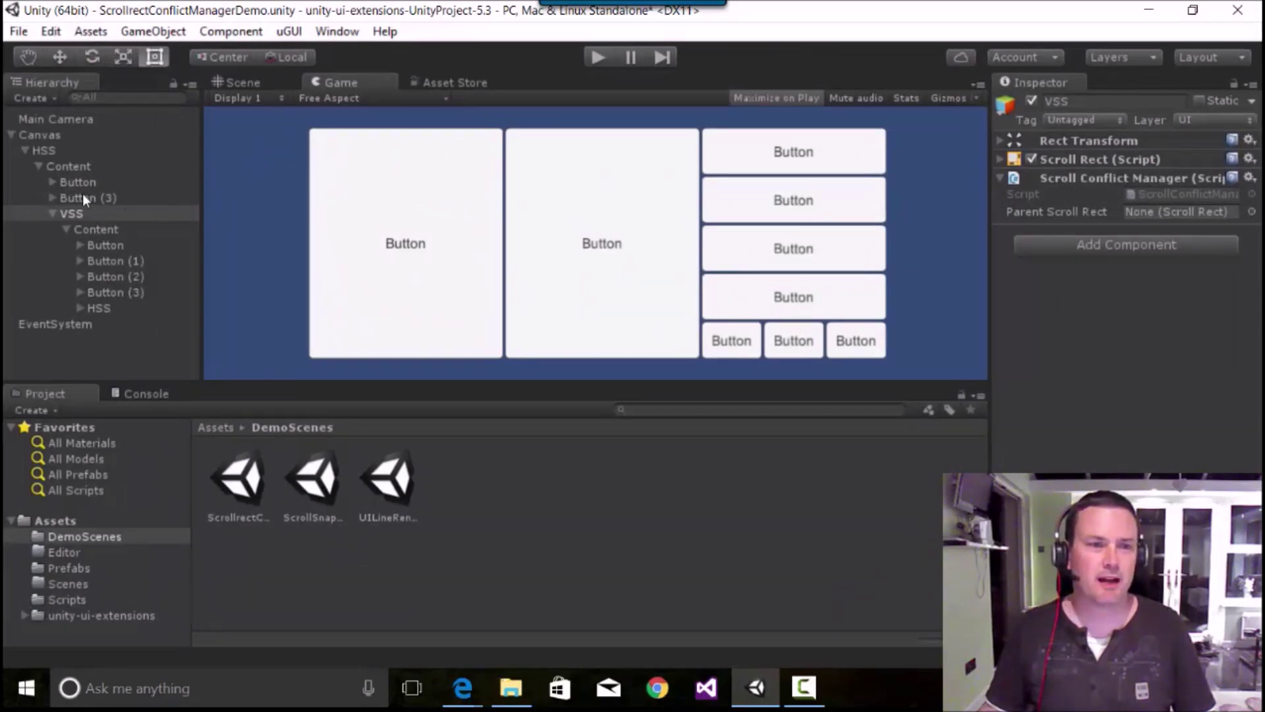
drag(49, 154, 1161, 216)
- Add a Scrollrect Conflict Manager to the nested HSS with VSS as parent, then run the scene
click(112, 304)
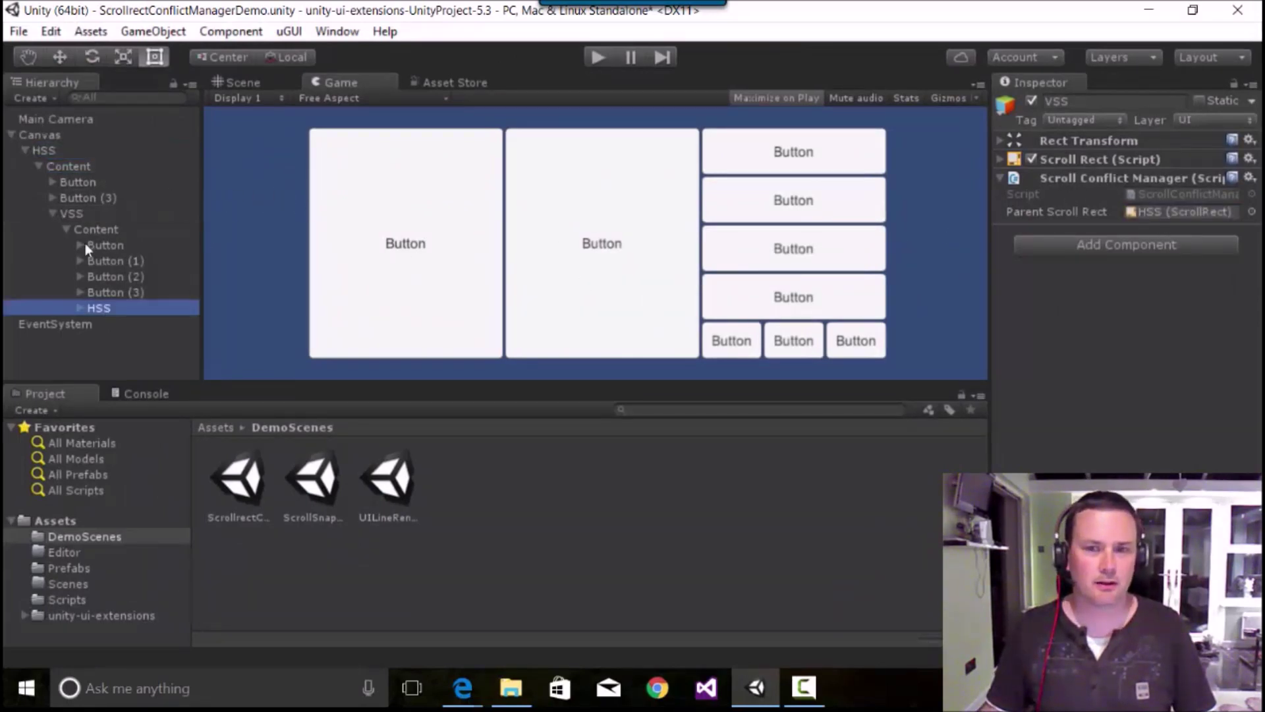
click(1073, 189)
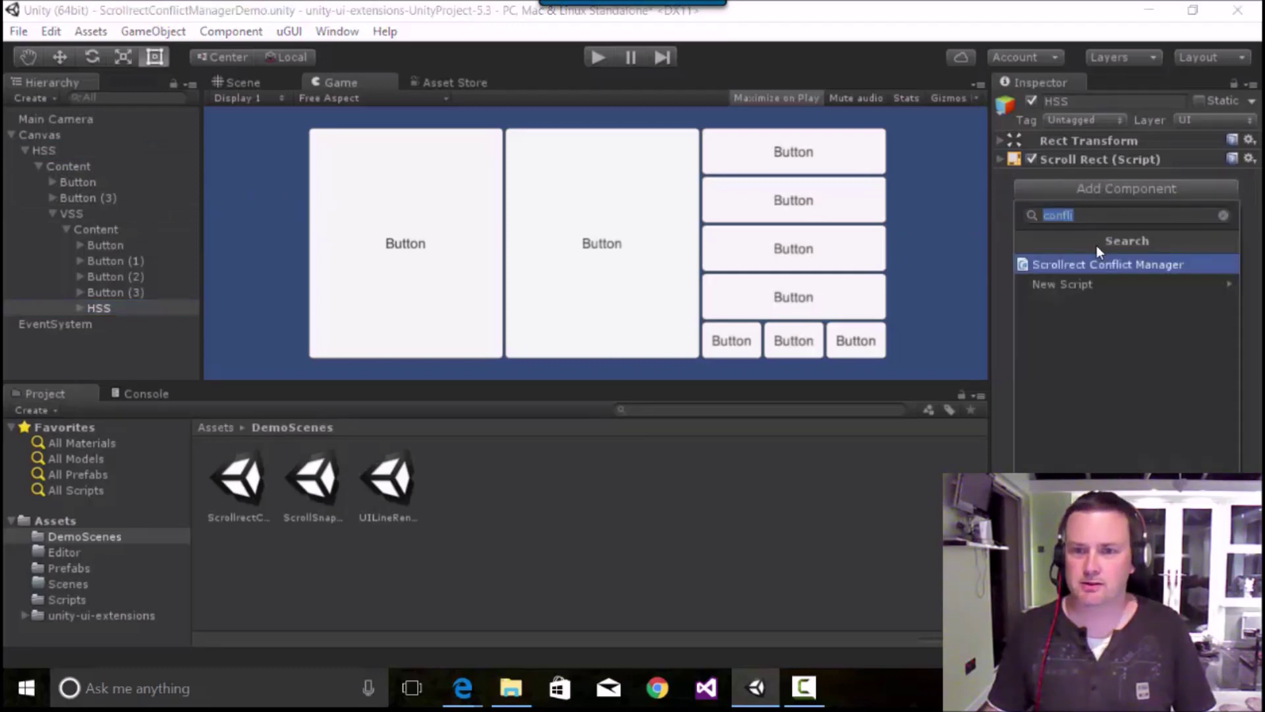
click(1107, 264)
drag(67, 220, 1193, 214)
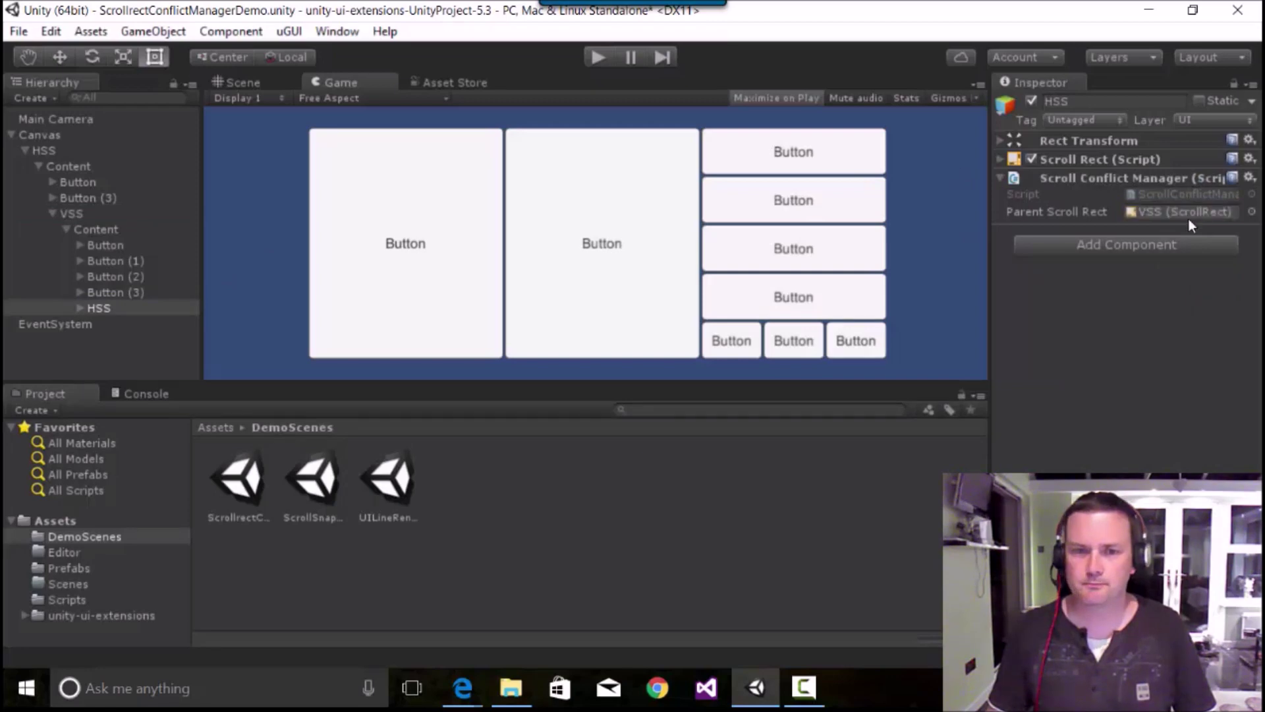
click(599, 57)
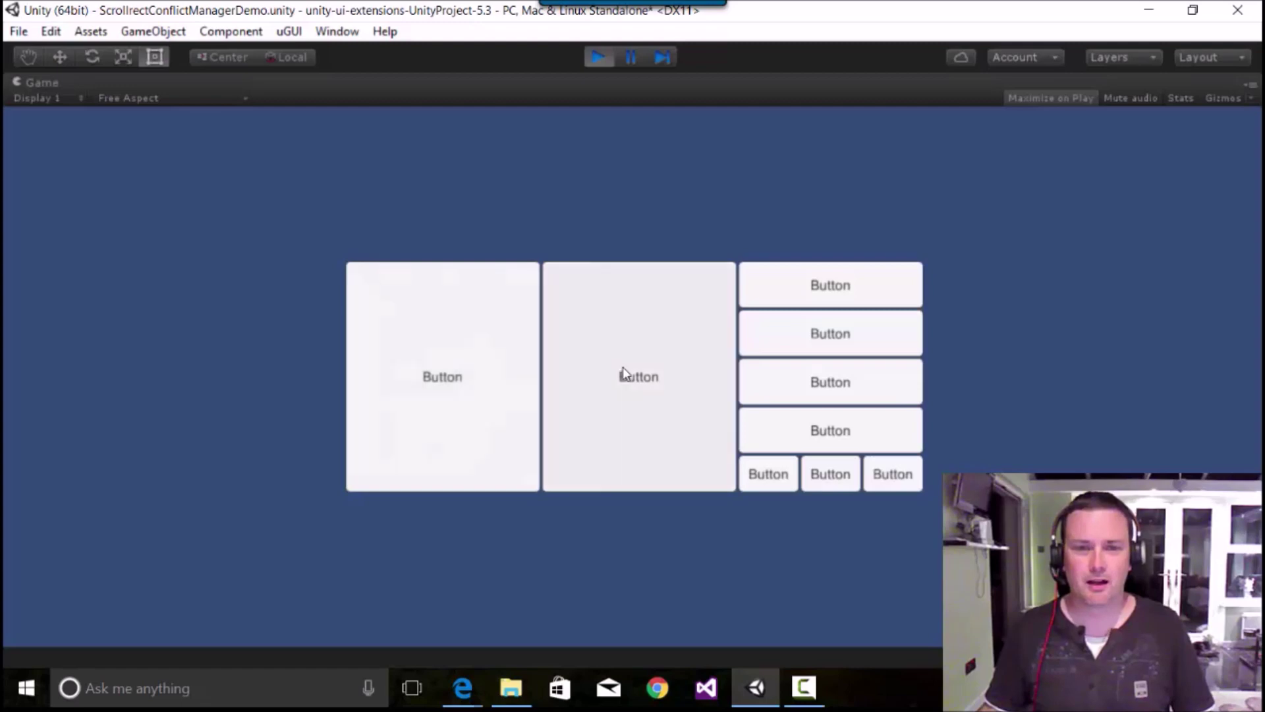
- Drag the pages, right-column list and bottom row, press the second large button, then stop playback
drag(622, 373, 823, 338)
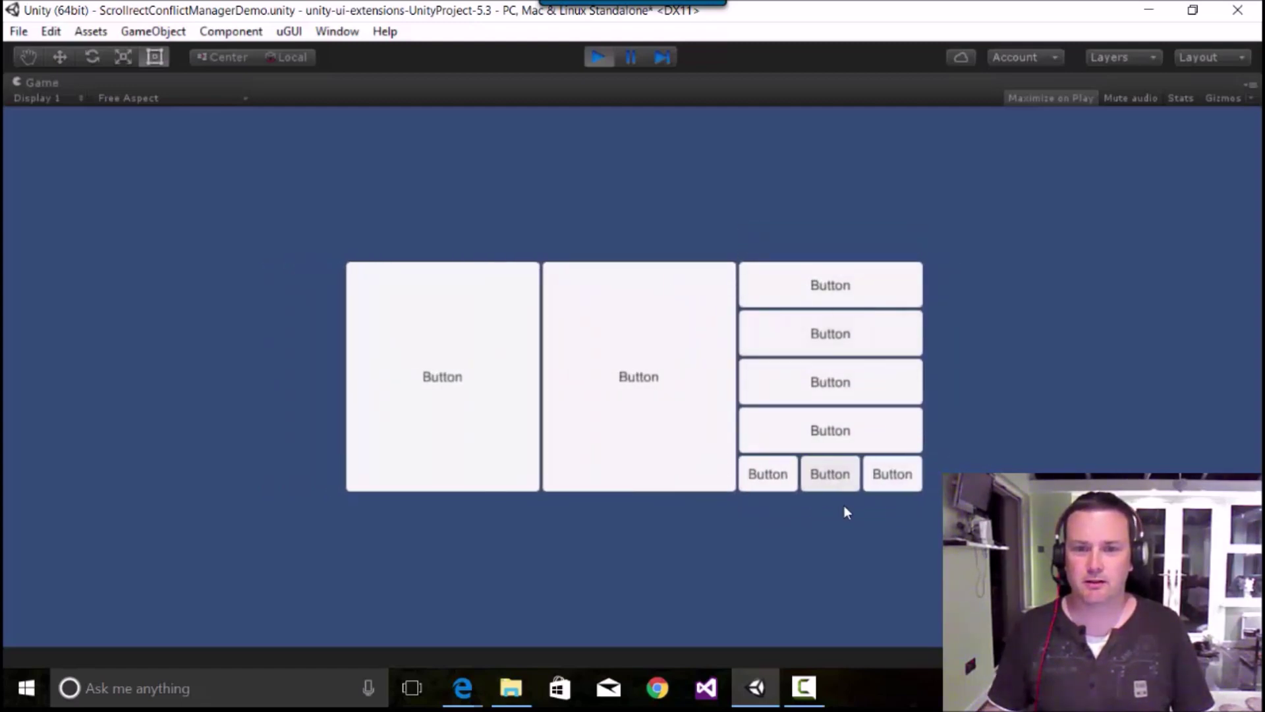
drag(846, 512, 802, 493)
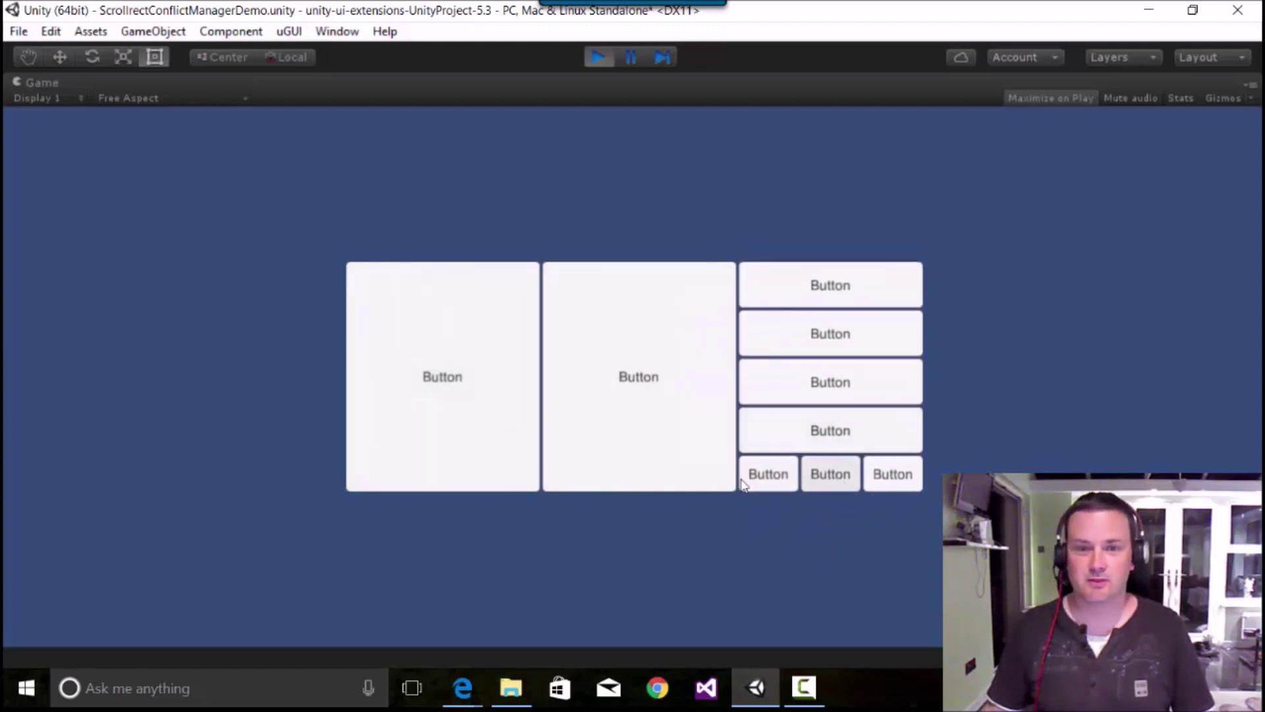
mouse_move(743, 486)
mouse_down()
mouse_move(822, 486)
mouse_move(725, 489)
mouse_up()
drag(596, 489, 324, 441)
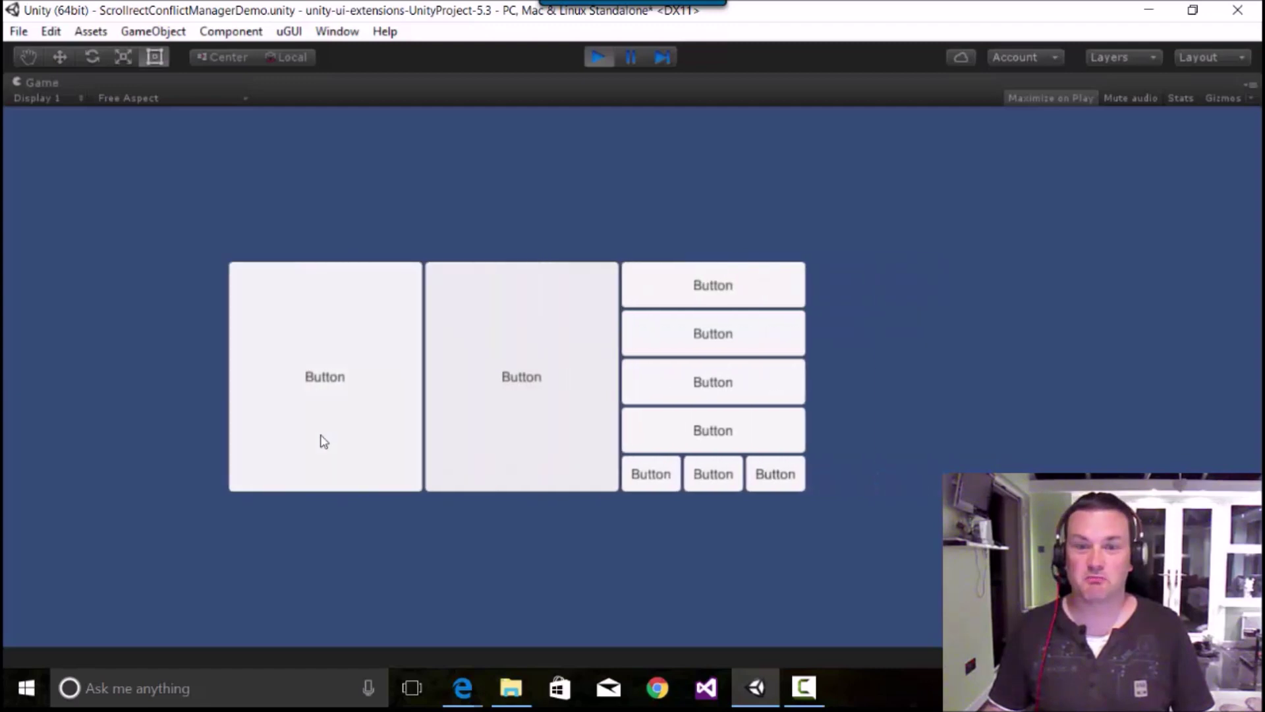
drag(738, 481, 813, 361)
click(659, 350)
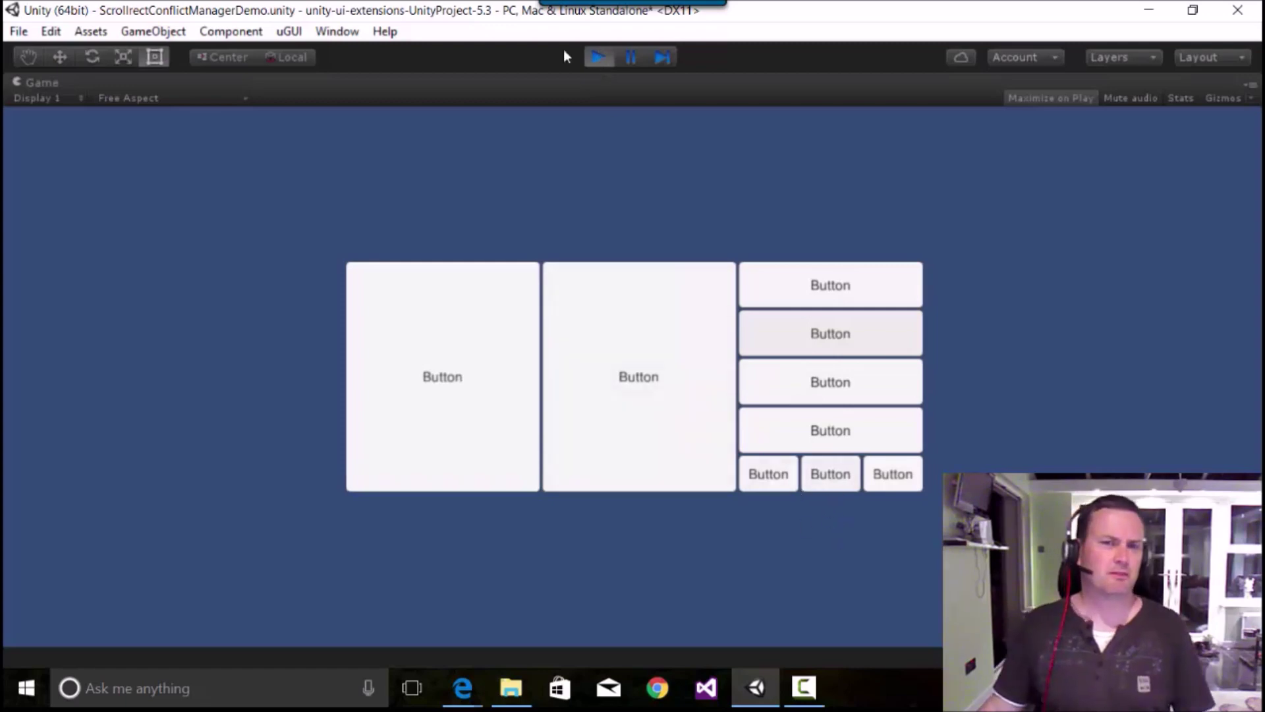
click(598, 56)
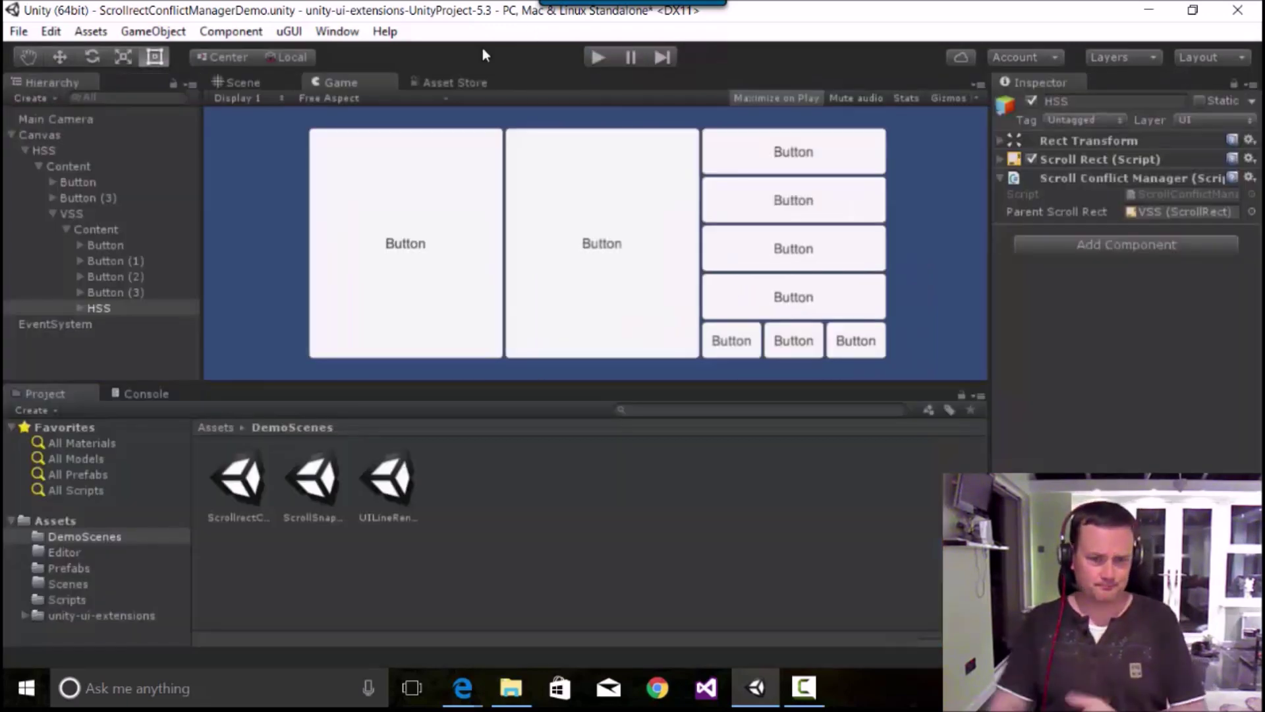